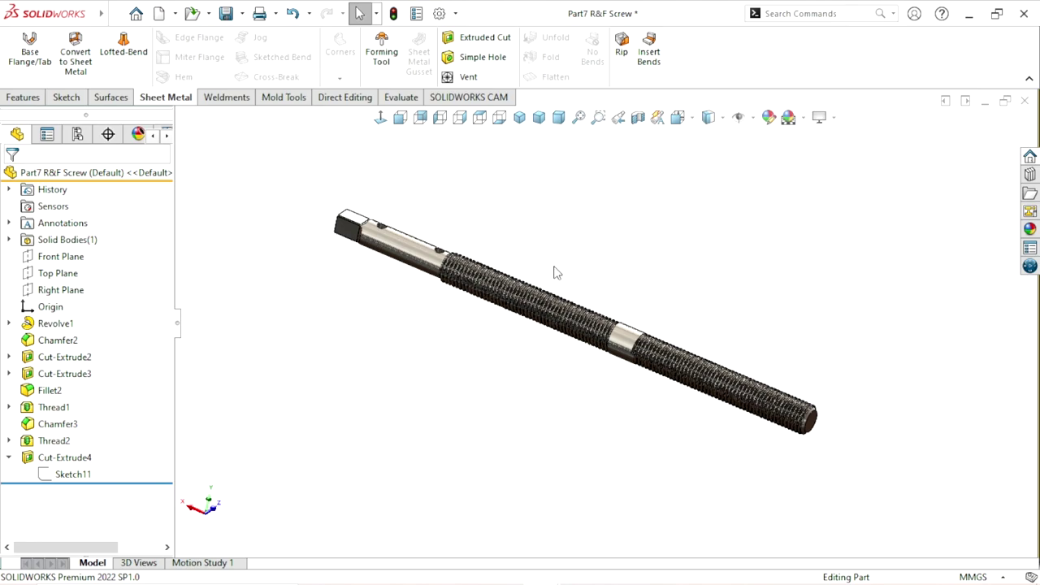
- Examine the finished screw's threaded sections, plain middle band, cross holes and squared end from several sides
middle_drag(845, 343, 650, 386)
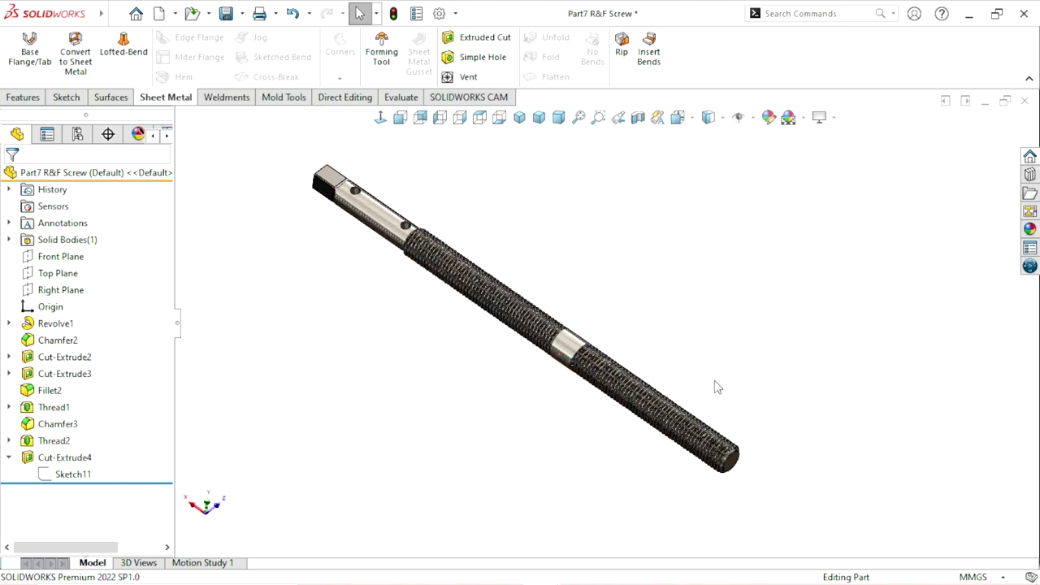
middle_drag(738, 378, 659, 413)
scroll(660, 413, down, 2)
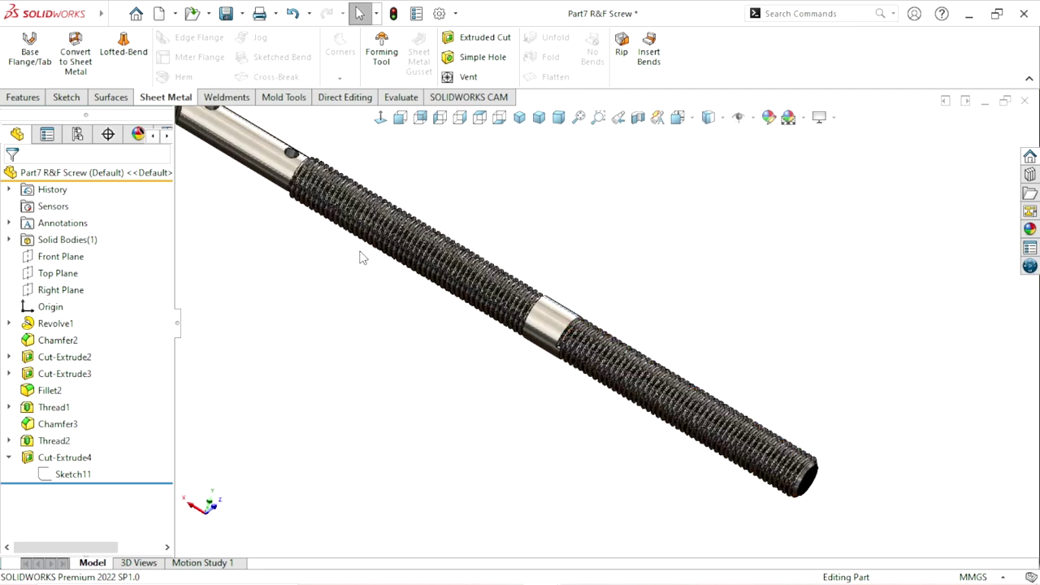
scroll(529, 409, up, 2)
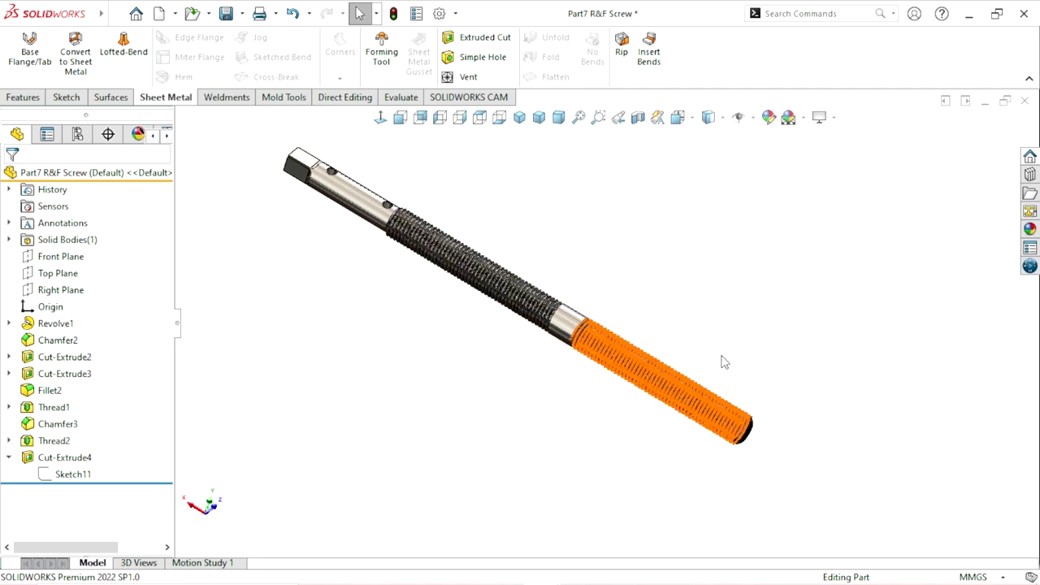
middle_drag(436, 324, 697, 401)
middle_drag(856, 383, 728, 391)
middle_drag(797, 355, 642, 345)
mouse_move(807, 312)
middle_down()
mouse_move(824, 378)
mouse_move(717, 420)
middle_up()
scroll(597, 341, down, 3)
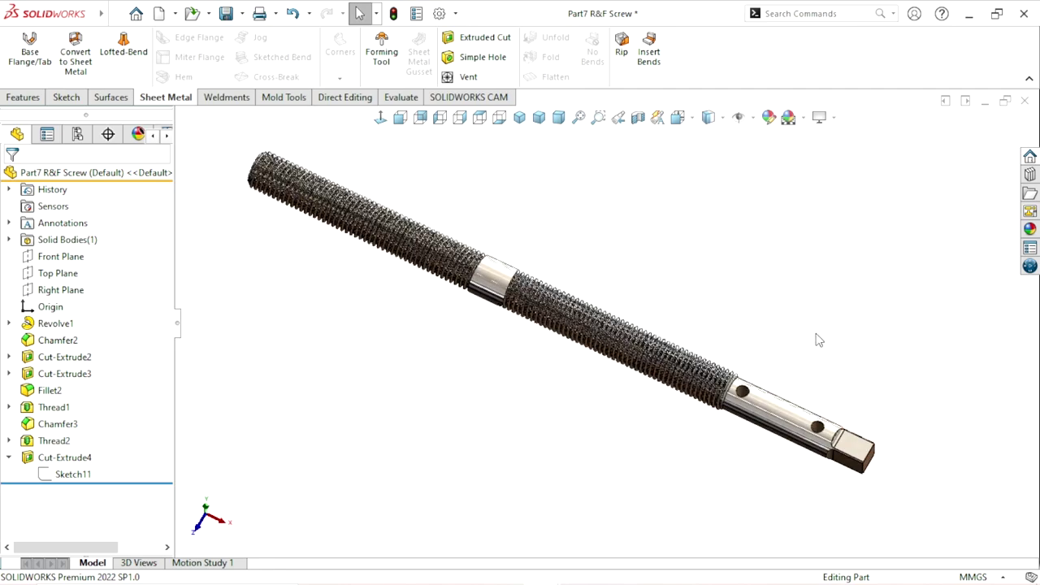
scroll(772, 349, up, 5)
scroll(634, 345, down, 3)
middle_drag(773, 347, 577, 307)
scroll(587, 312, down, 1)
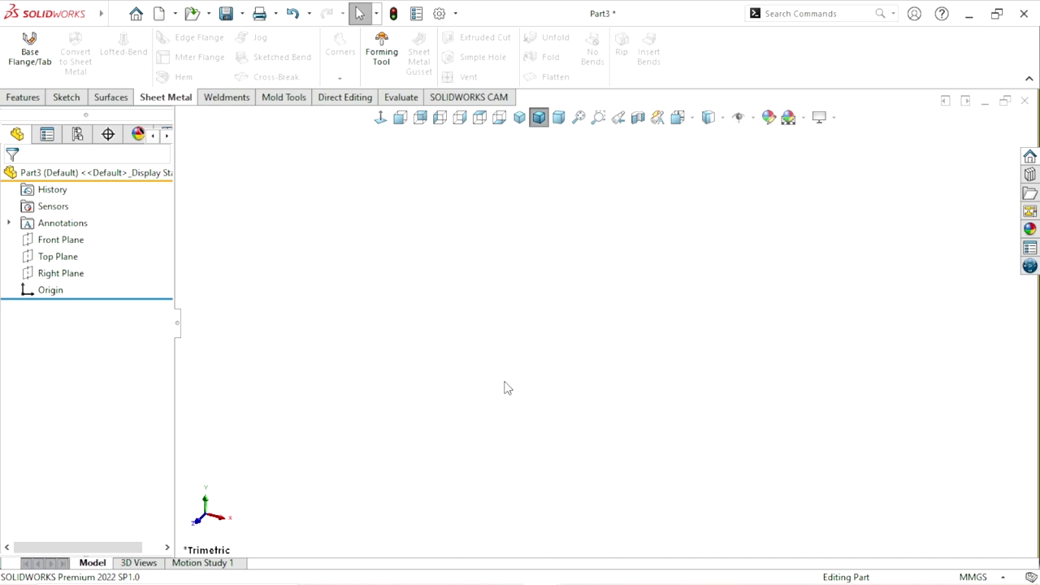
- Start a sketch on the Front Plane and draw a corner rectangle about 274 mm long above the origin
click(63, 244)
click(75, 216)
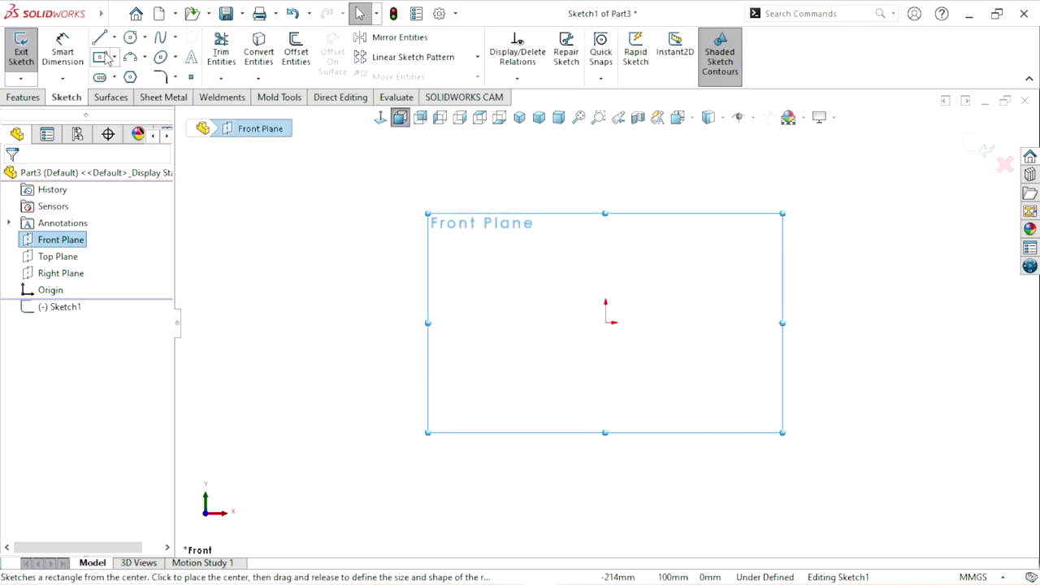
click(116, 61)
click(134, 74)
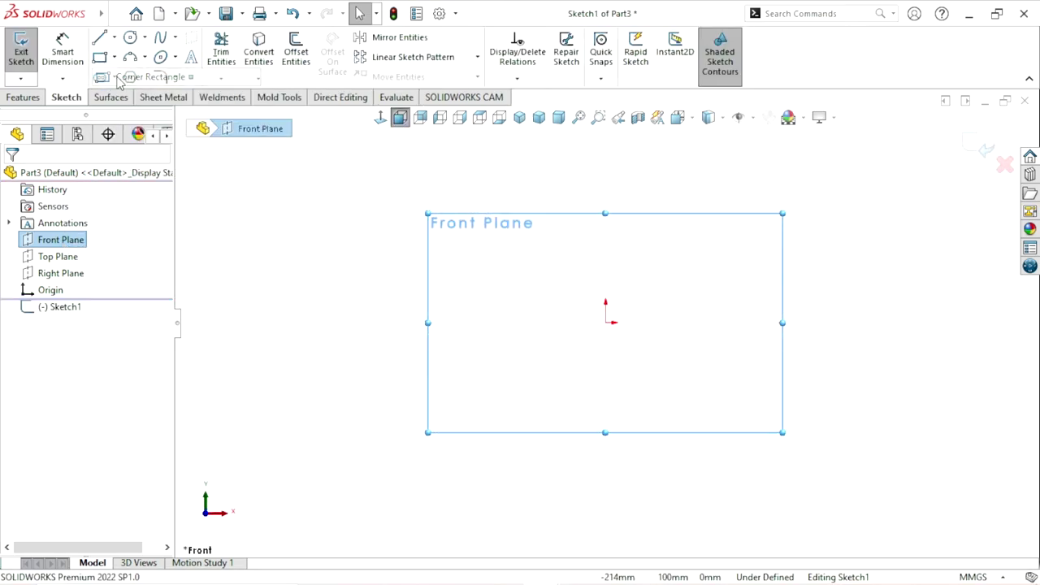
click(329, 224)
click(876, 261)
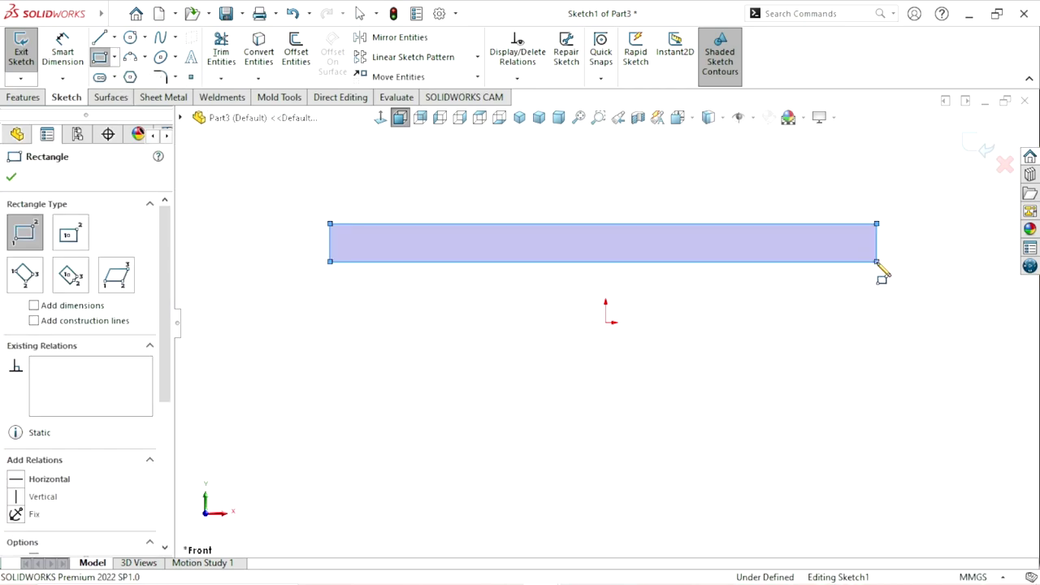
- Draw a horizontal construction midpoint line centred on the origin, extending about 139 mm to each side
click(114, 37)
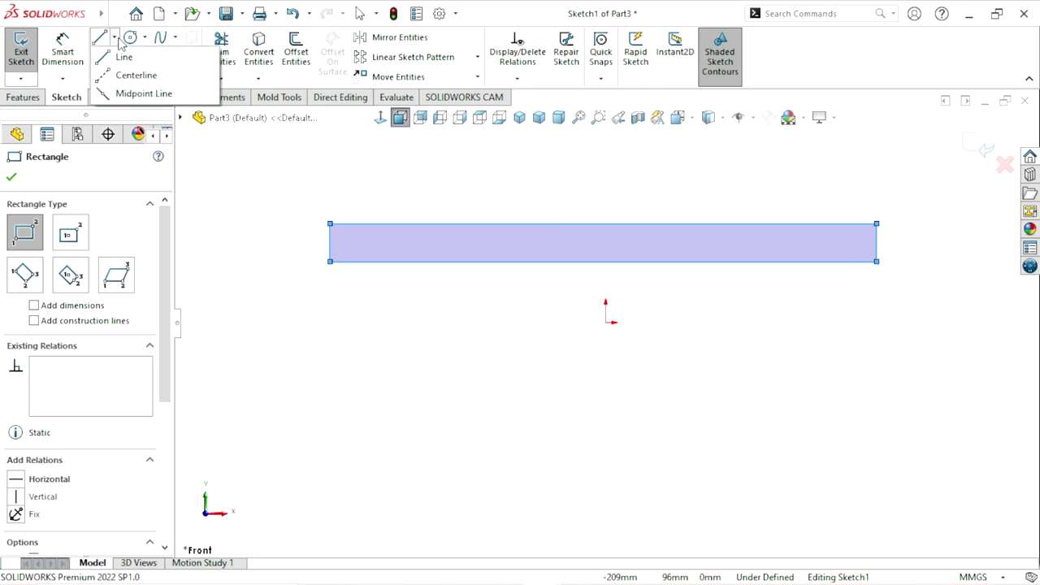
click(118, 74)
key(Return)
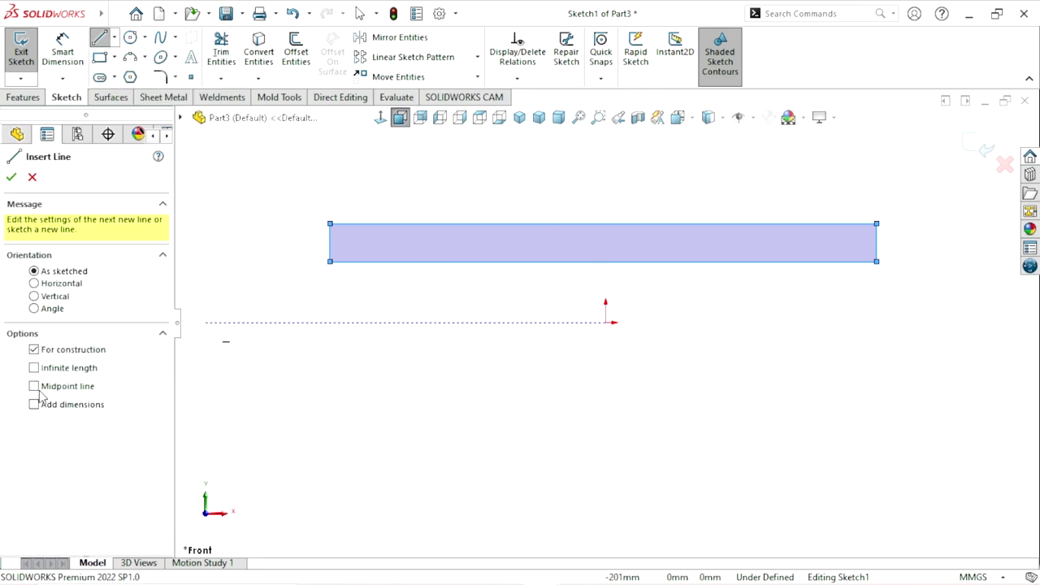
click(606, 322)
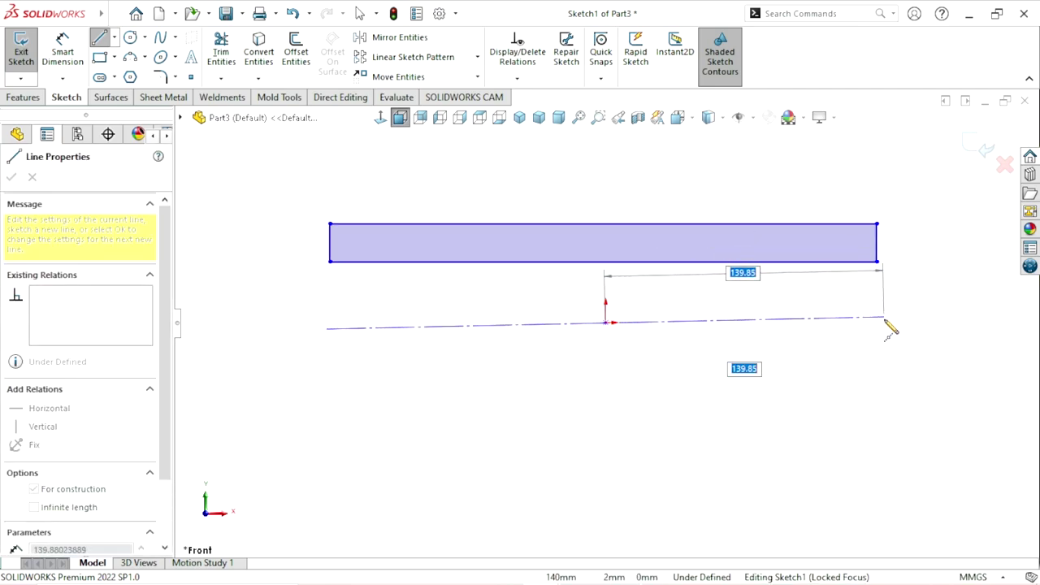
click(884, 322)
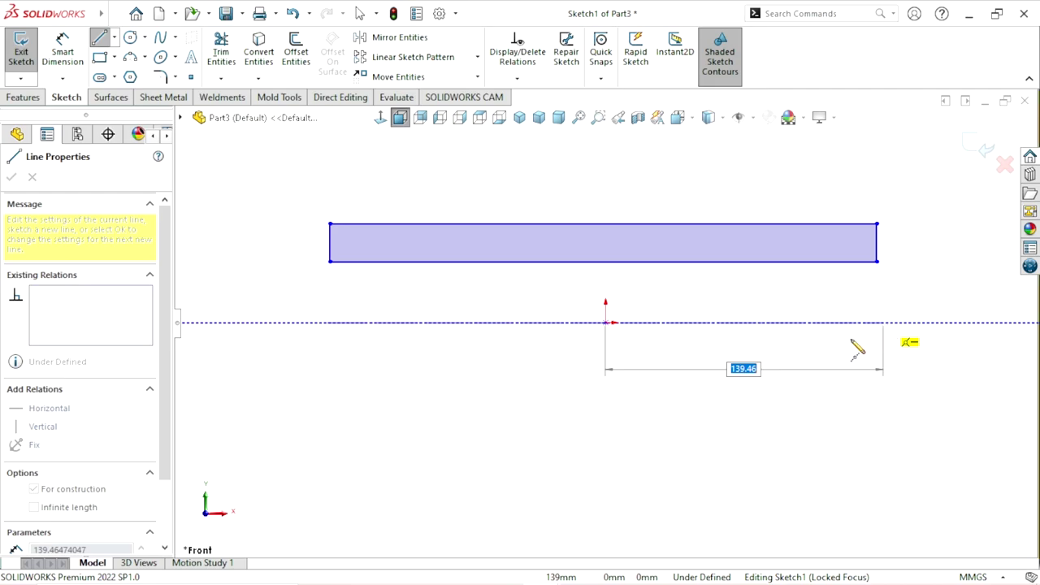
right_click(625, 396)
click(664, 404)
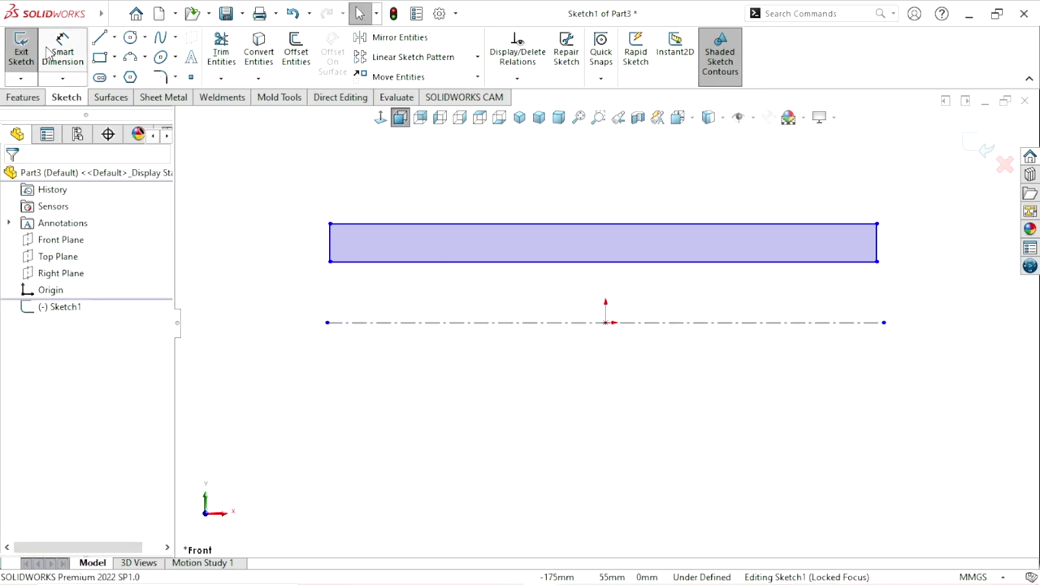
- Dimension the rectangle's upper edge to a length of 250 mm
key(d)
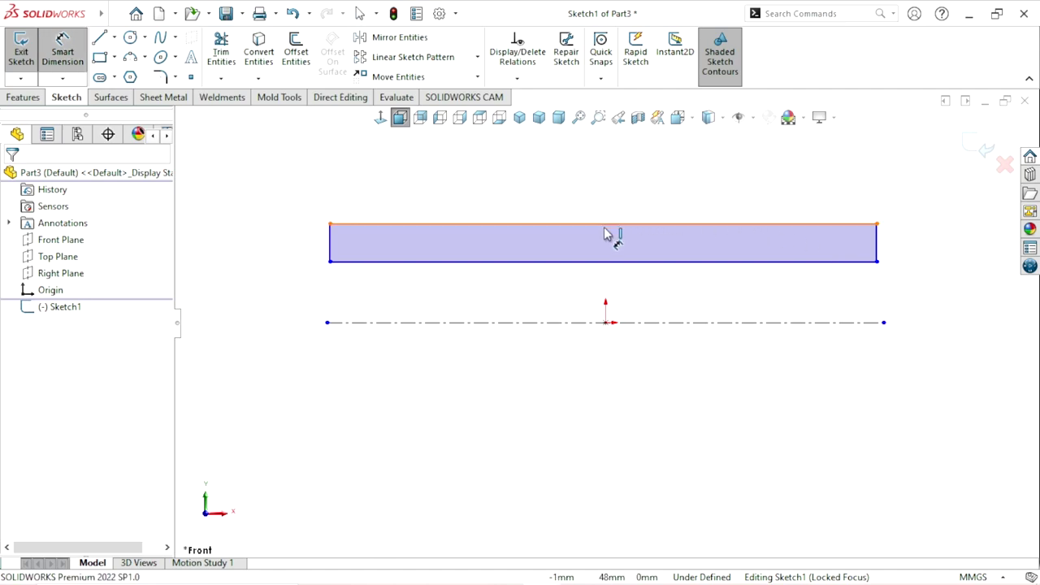
click(605, 234)
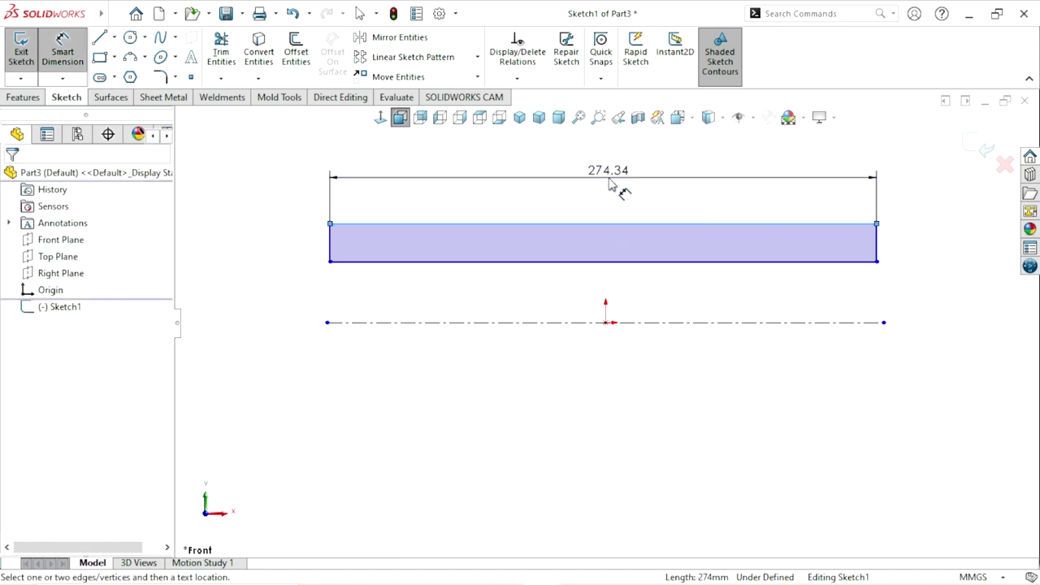
click(608, 185)
text(25)
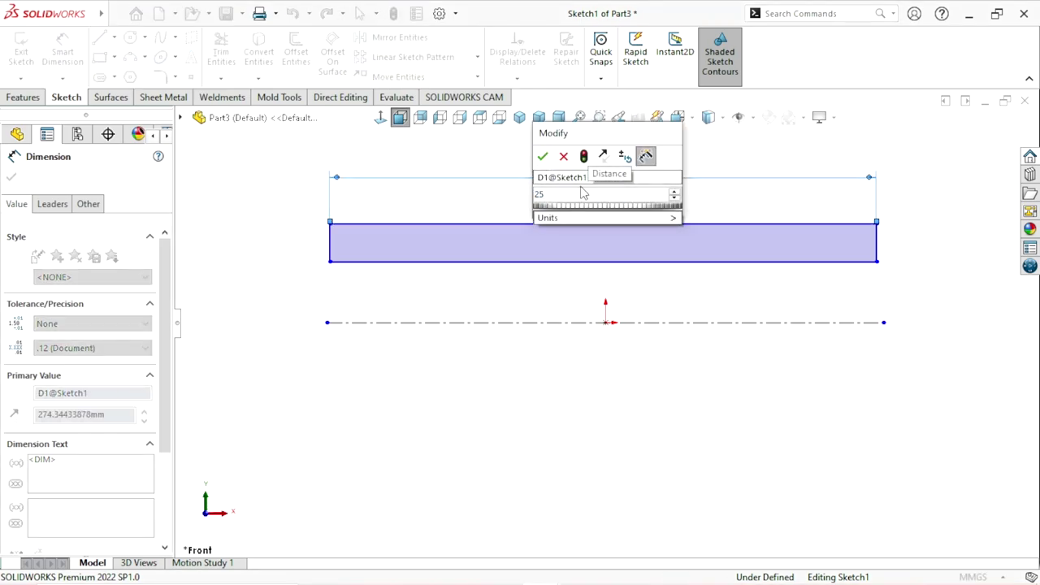
text(0)
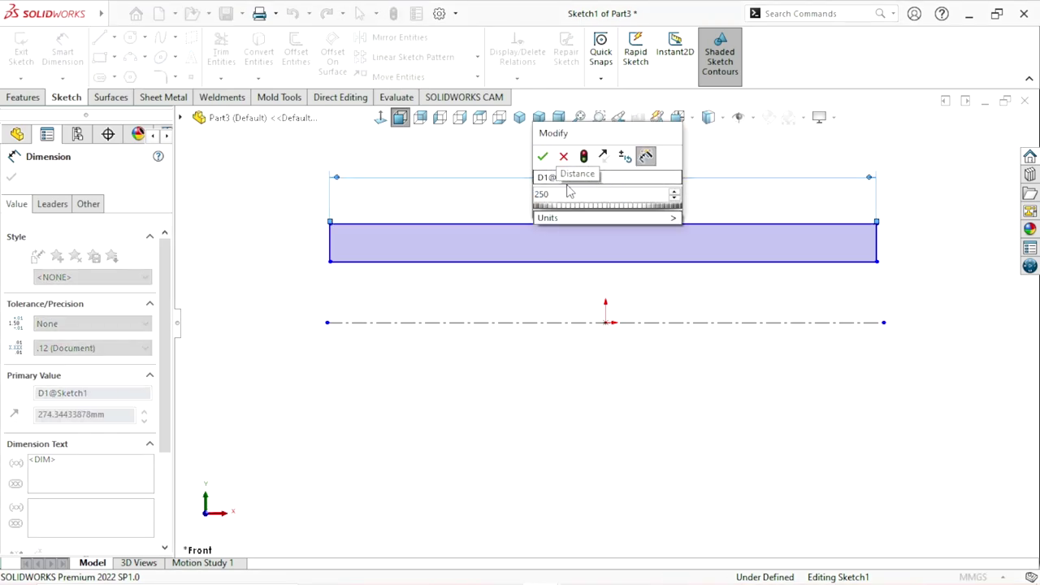
click(548, 160)
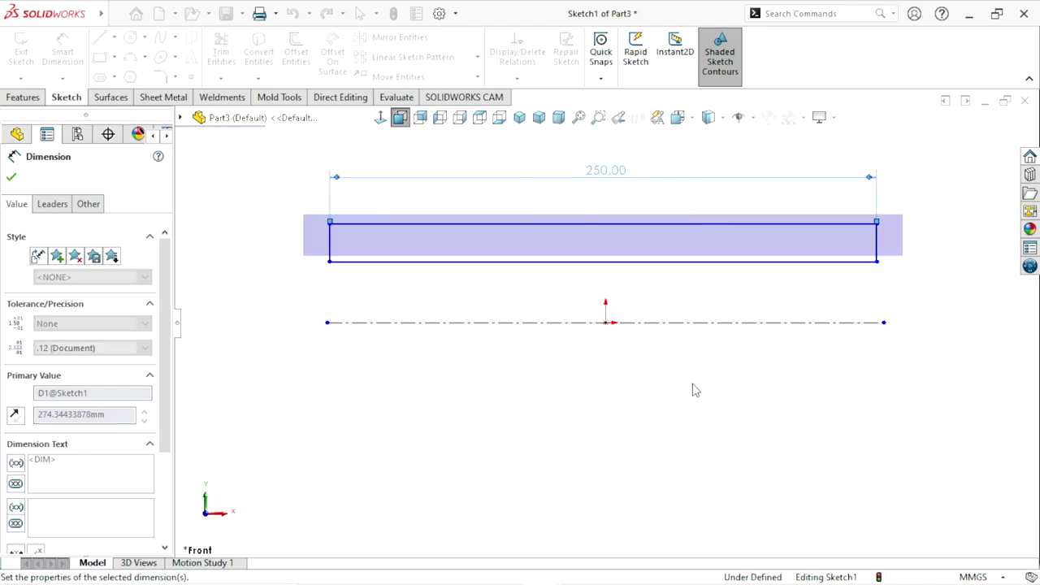
scroll(657, 409, up, 1)
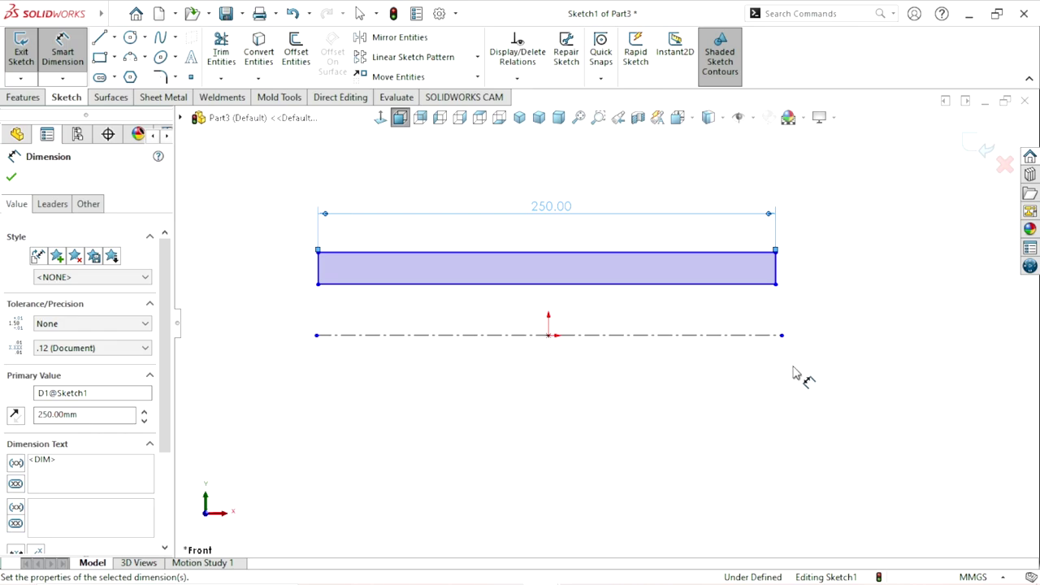
- Dimension the distance between the centerline and the rectangle's upper edge as 8 mm
click(763, 335)
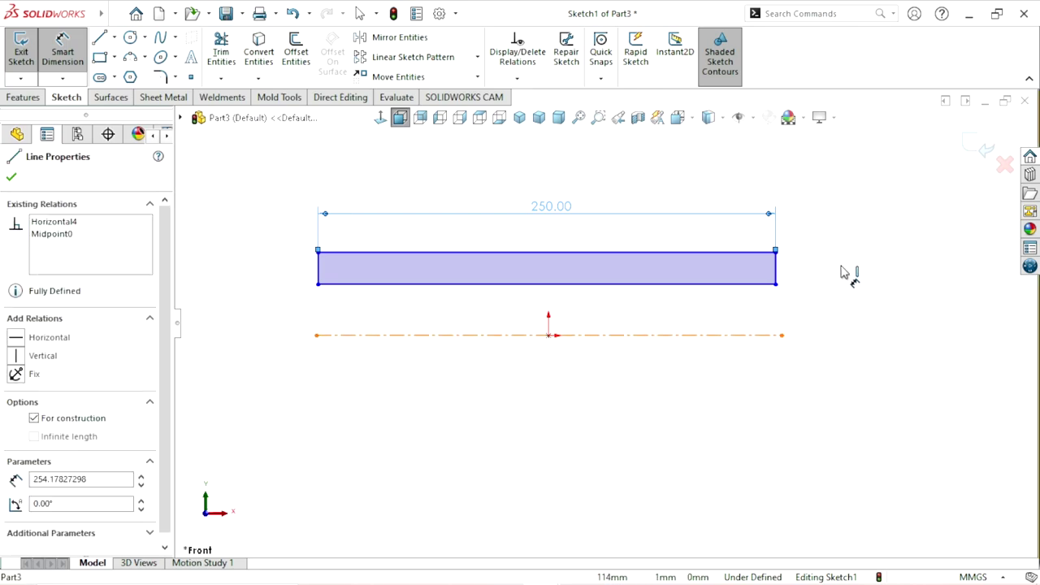
click(764, 257)
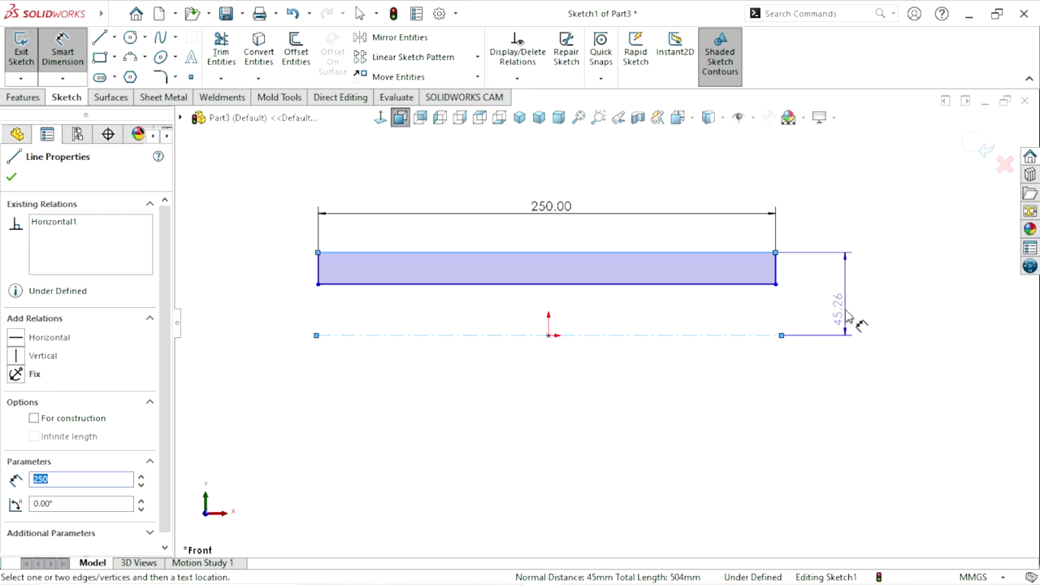
click(845, 316)
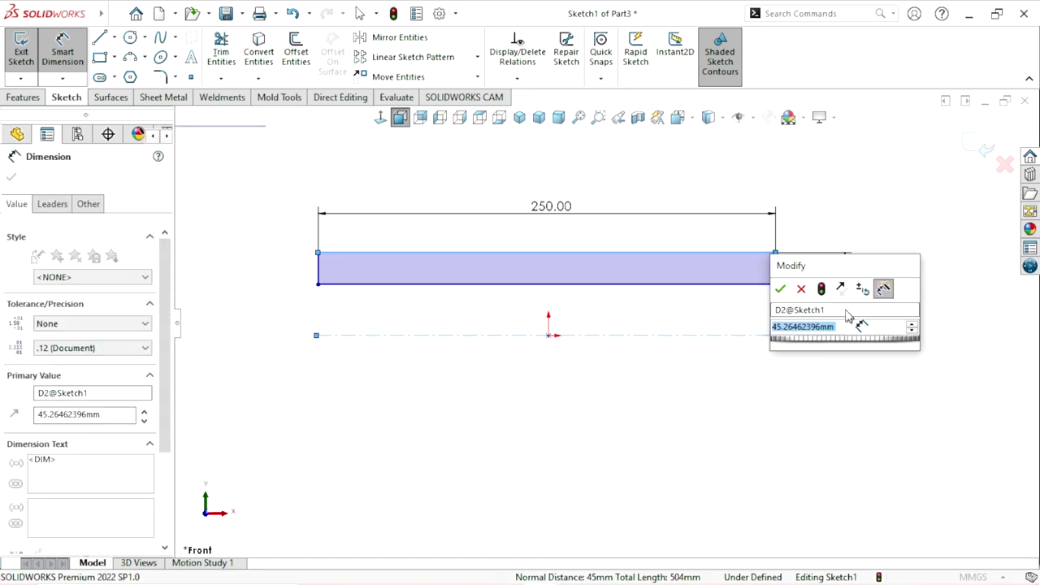
text(1)
key(BackSpace)
text(8)
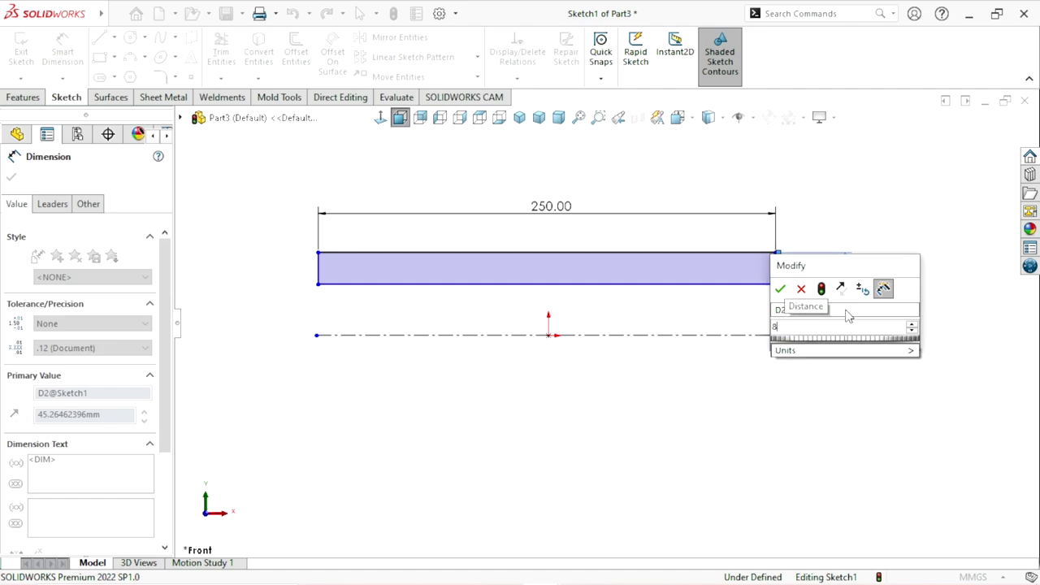
click(781, 290)
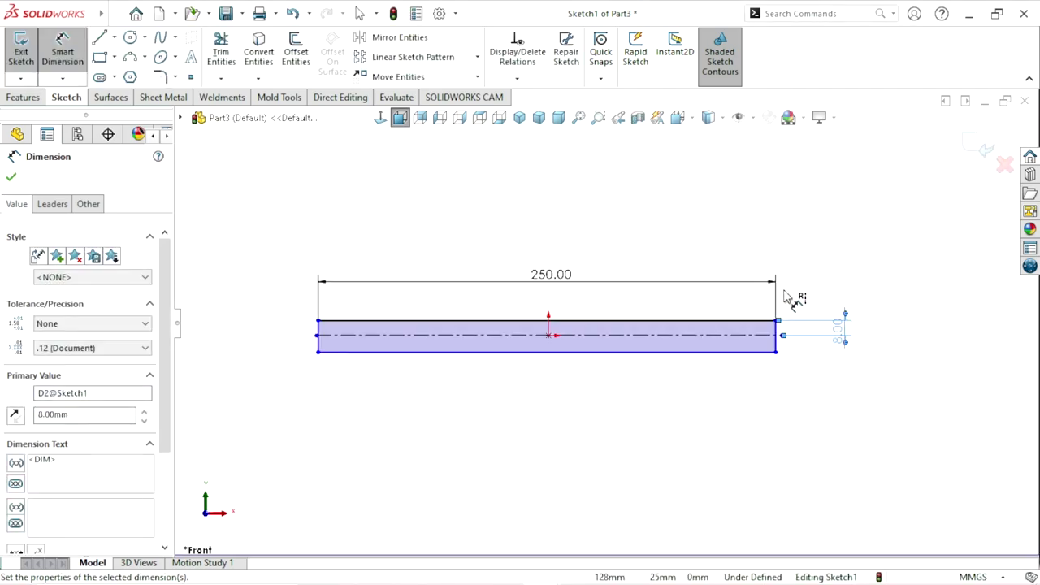
scroll(741, 413, up, 1)
scroll(528, 313, down, 1)
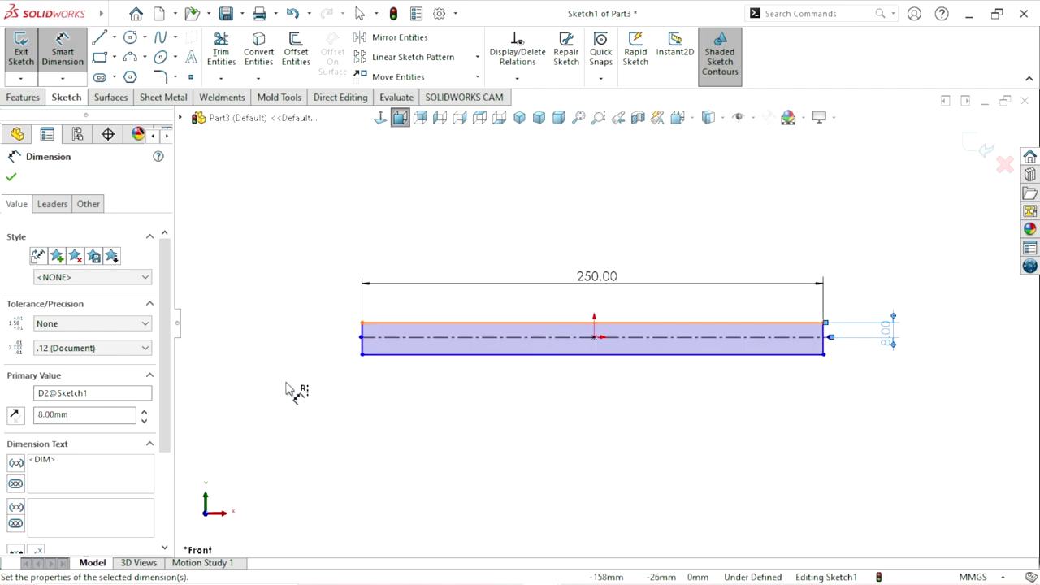
- Trim away the rectangle's bottom edge and the parts of both short sides below the centerline with Power trim
click(11, 176)
click(224, 50)
scroll(555, 394, down, 2)
scroll(420, 352, up, 1)
mouse_move(280, 317)
mouse_down()
mouse_move(302, 297)
mouse_move(418, 327)
mouse_up()
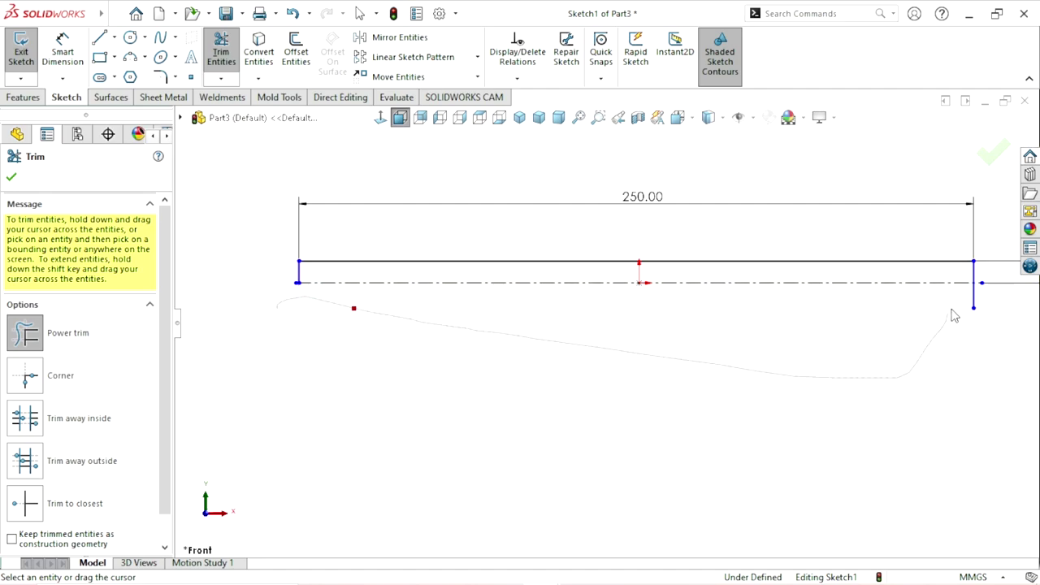
drag(998, 295, 1000, 297)
scroll(643, 357, up, 1)
scroll(528, 302, down, 1)
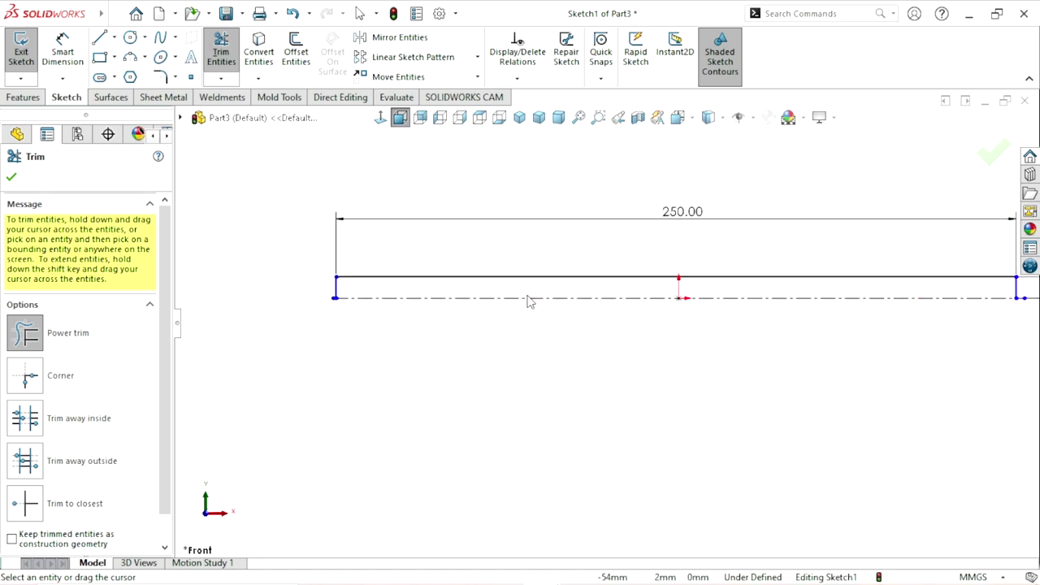
click(12, 173)
- Make the centerline's left endpoint coincident with the lower end of the profile's left side
scroll(345, 302, down, 3)
scroll(345, 301, down, 1)
click(440, 321)
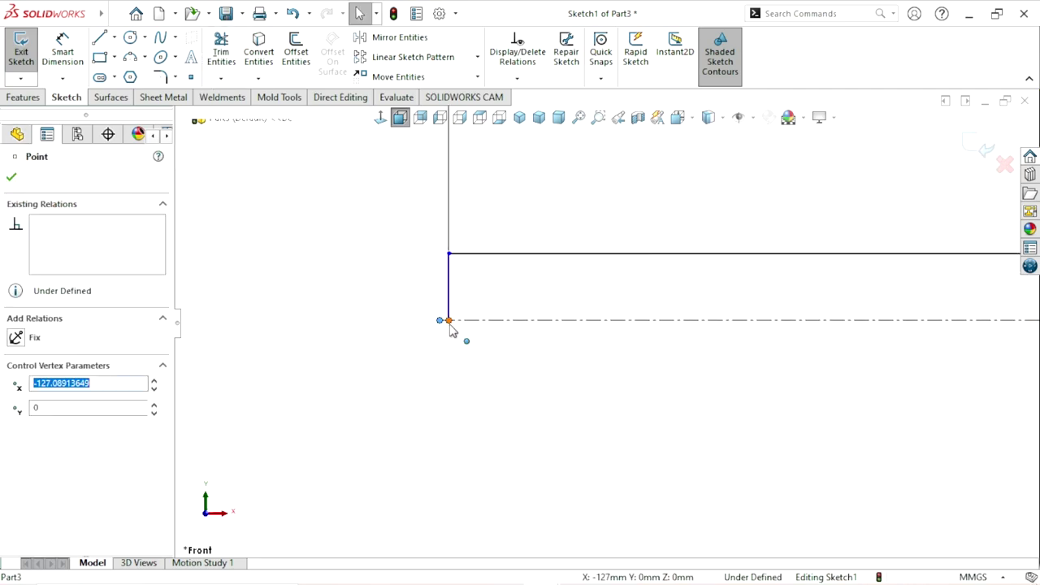
ctrl+click(448, 321)
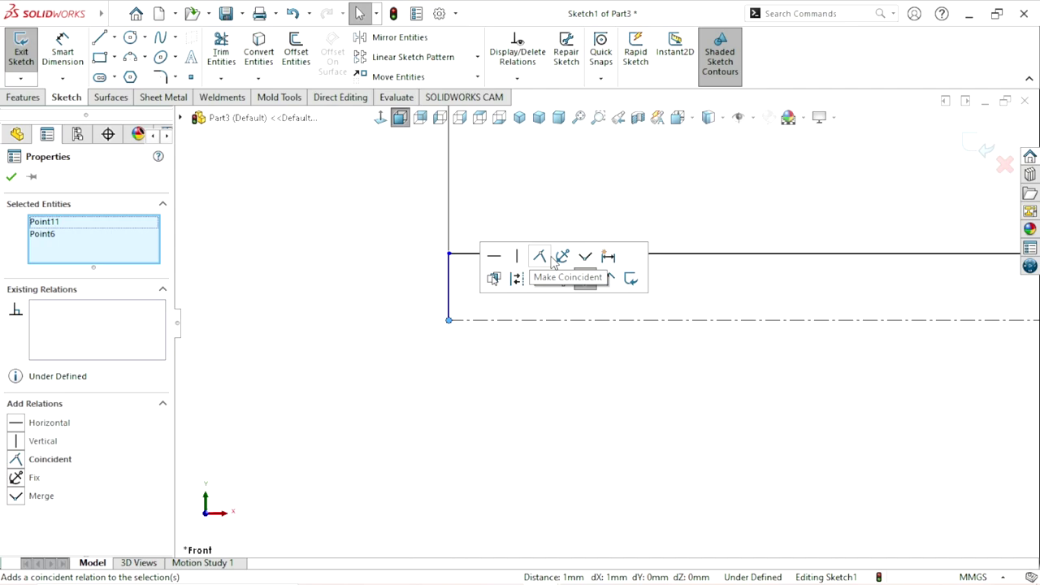
scroll(508, 366, up, 10)
scroll(852, 329, down, 2)
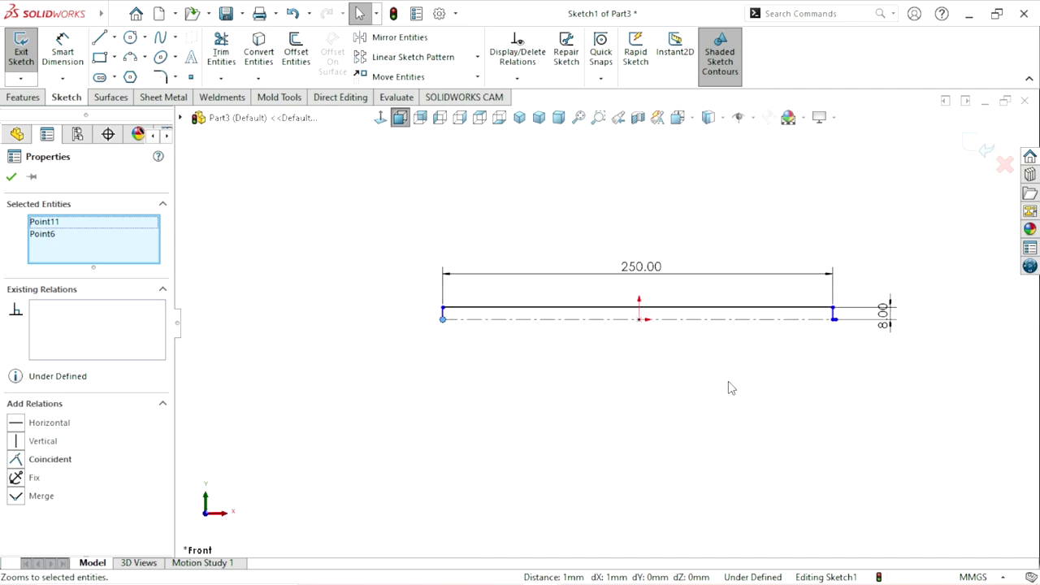
key(Escape)
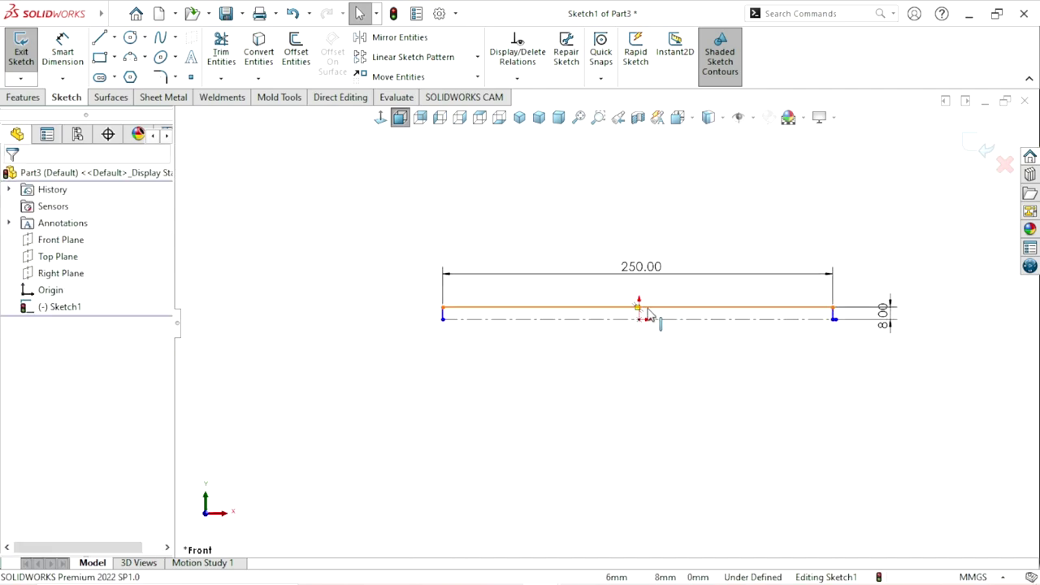
- Add a vertical relation between the upper edge's midpoint and the centerline's midpoint at the origin
click(641, 309)
scroll(650, 333, down, 2)
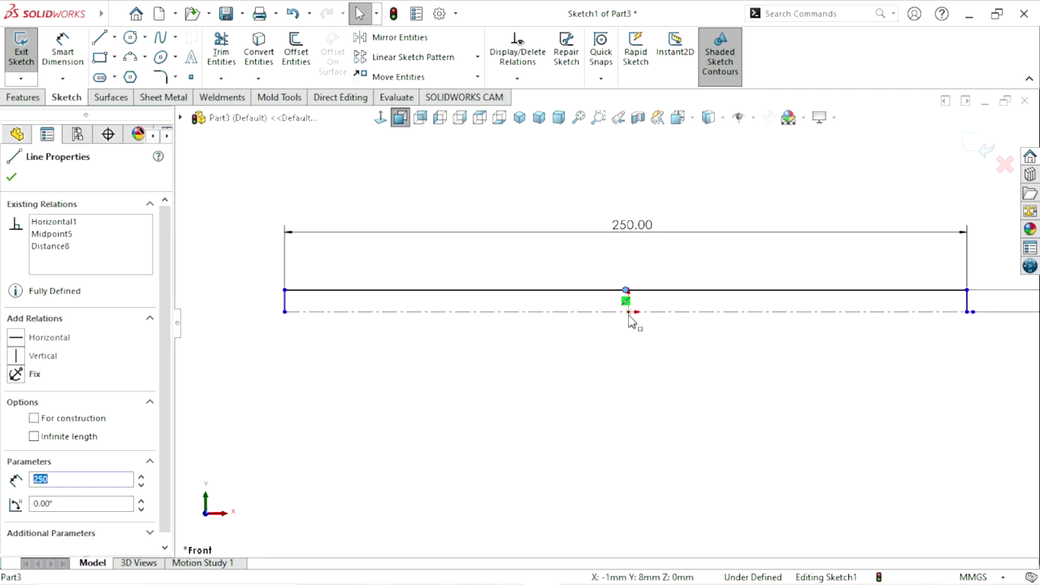
ctrl+click(628, 312)
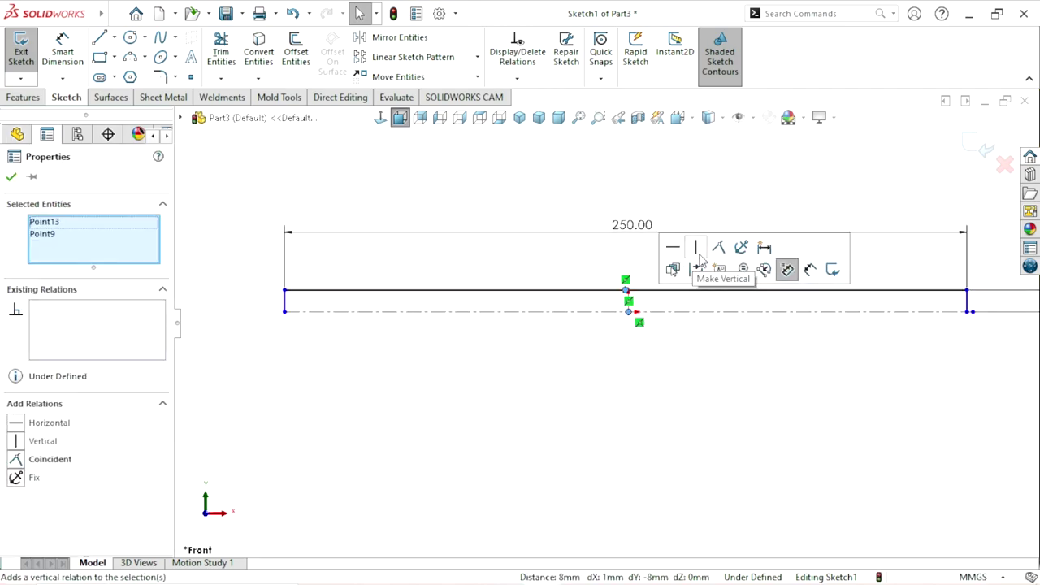
click(697, 250)
click(699, 456)
- Move the text of the 8 mm dimension upward, clear of its extension lines
scroll(567, 423, up, 4)
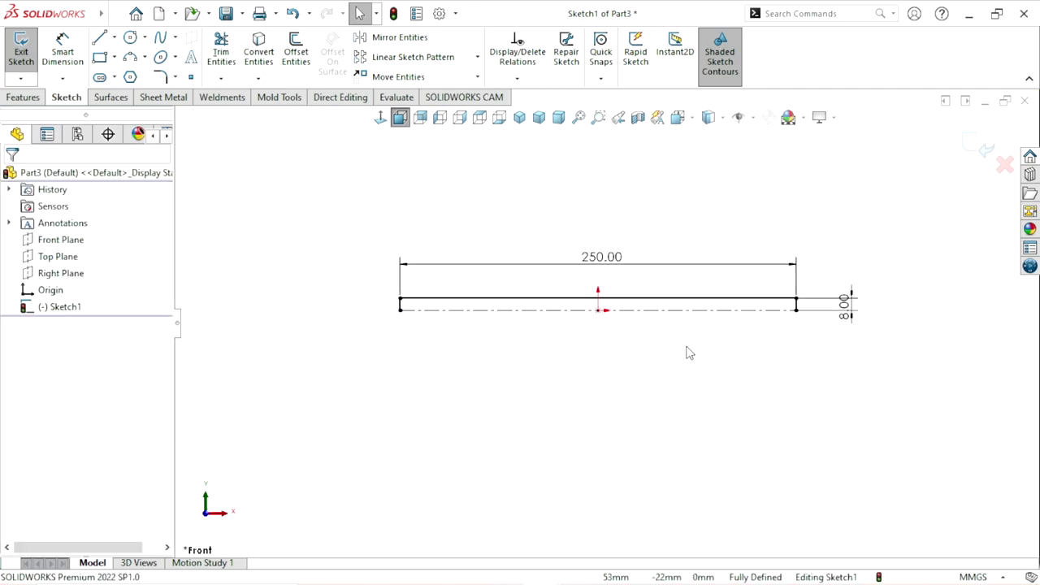
scroll(687, 351, down, 2)
drag(876, 307, 877, 236)
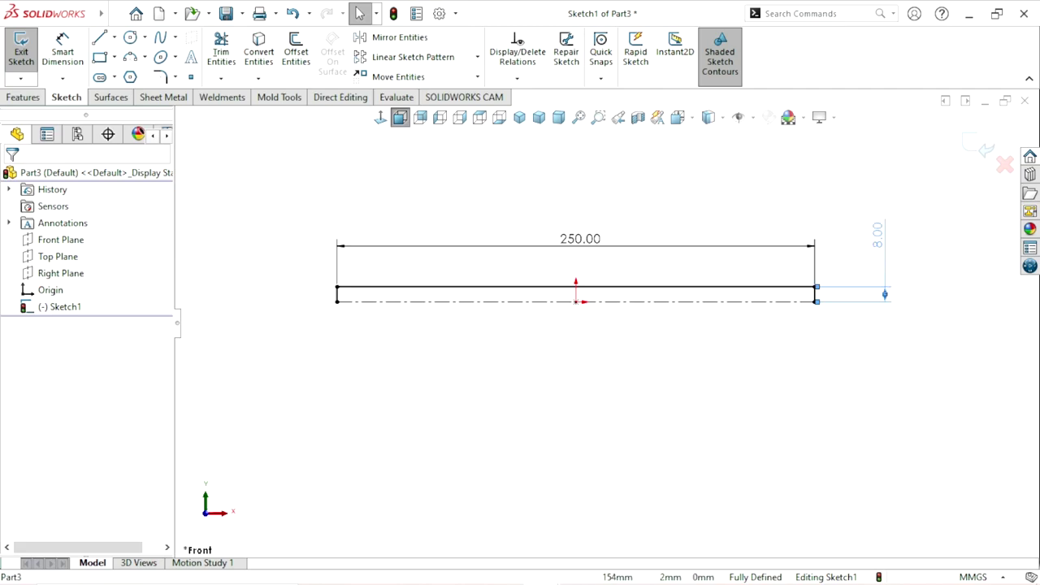
- Revolve the half-profile 360° around the centerline as a solid, letting the open sketch be closed automatically
click(787, 395)
scroll(601, 323, up, 1)
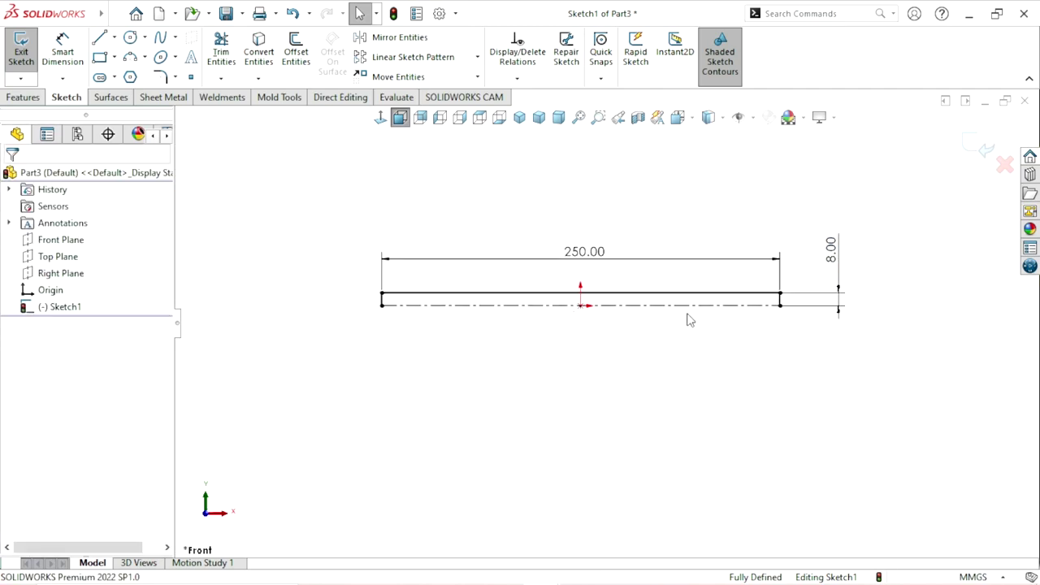
click(9, 100)
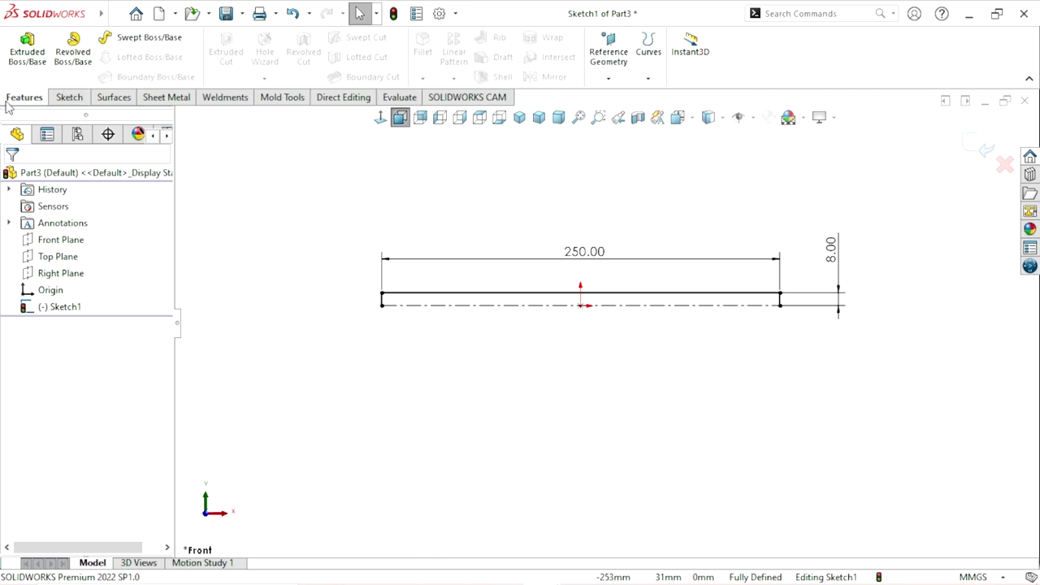
click(72, 50)
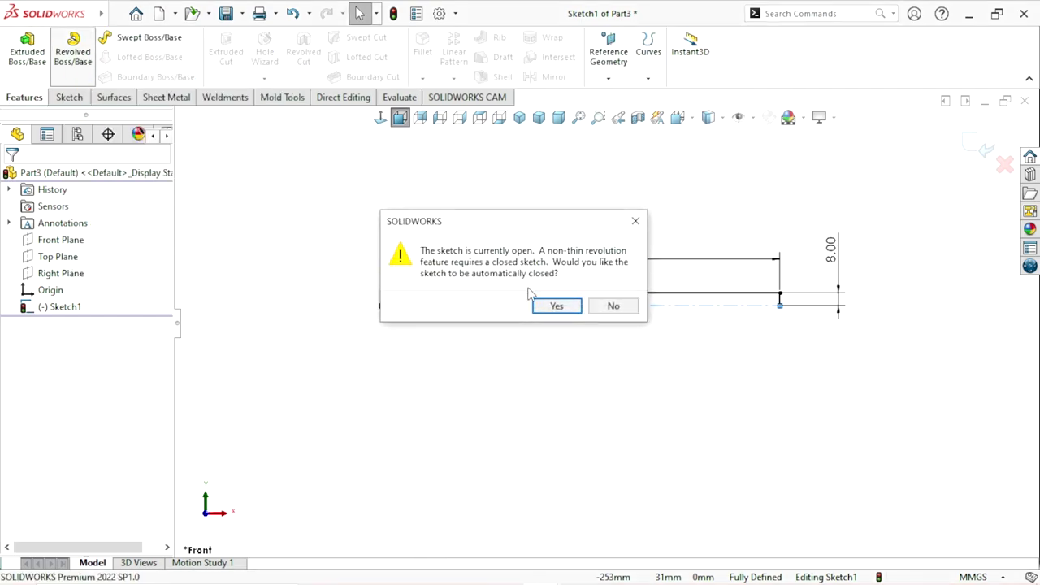
click(555, 306)
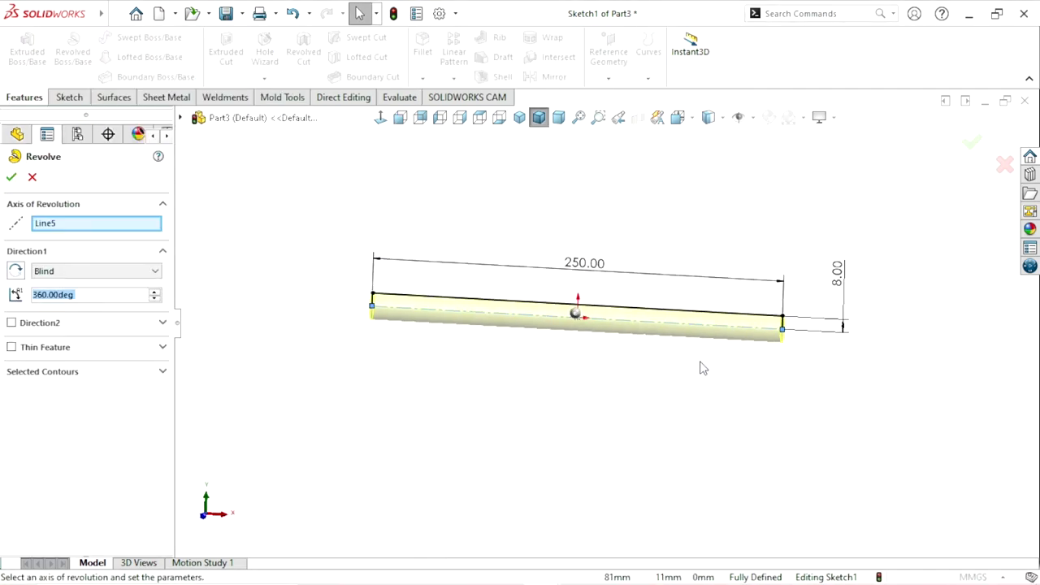
click(12, 178)
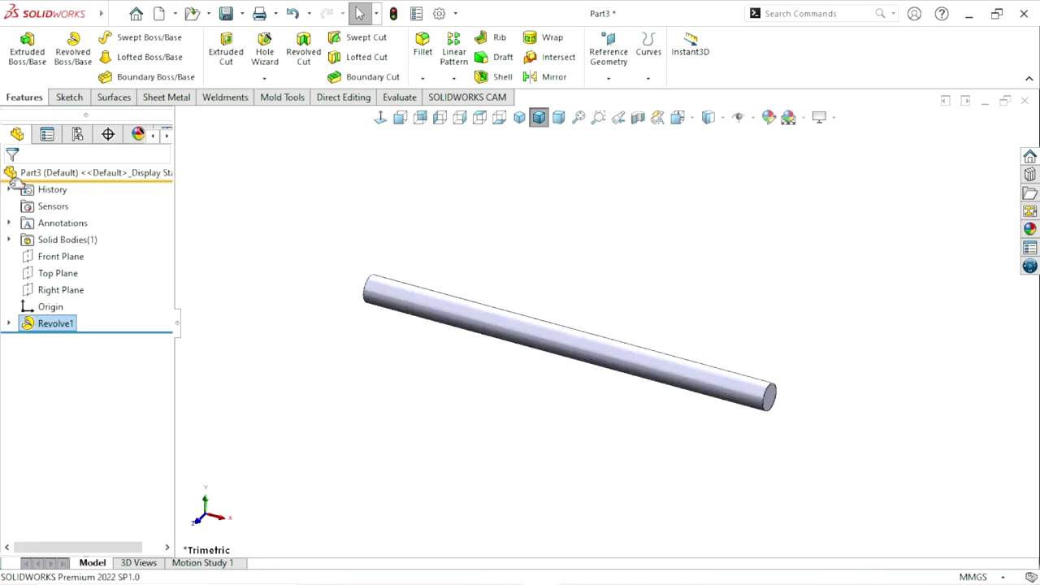
- Inspect the revolved rod from several angles, along its length and at its end face
scroll(548, 348, up, 3)
scroll(618, 349, down, 2)
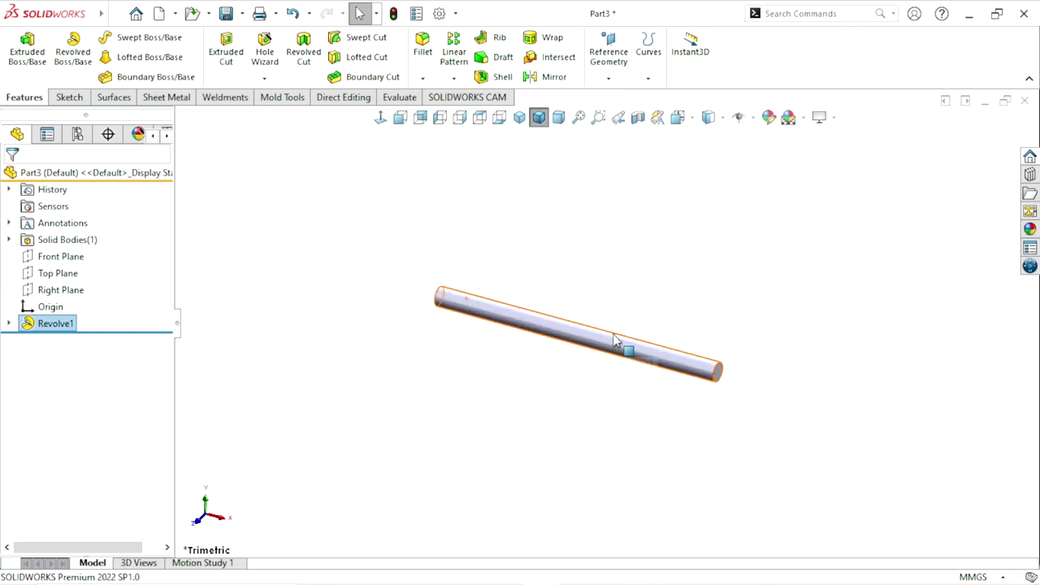
click(771, 337)
middle_drag(606, 378, 621, 427)
scroll(618, 422, up, 1)
scroll(687, 338, down, 3)
middle_drag(768, 357, 715, 455)
scroll(803, 365, down, 2)
- Start a sketch on the rod's right end face and draw a circle about 10 mm in diameter centered on the origin
click(519, 117)
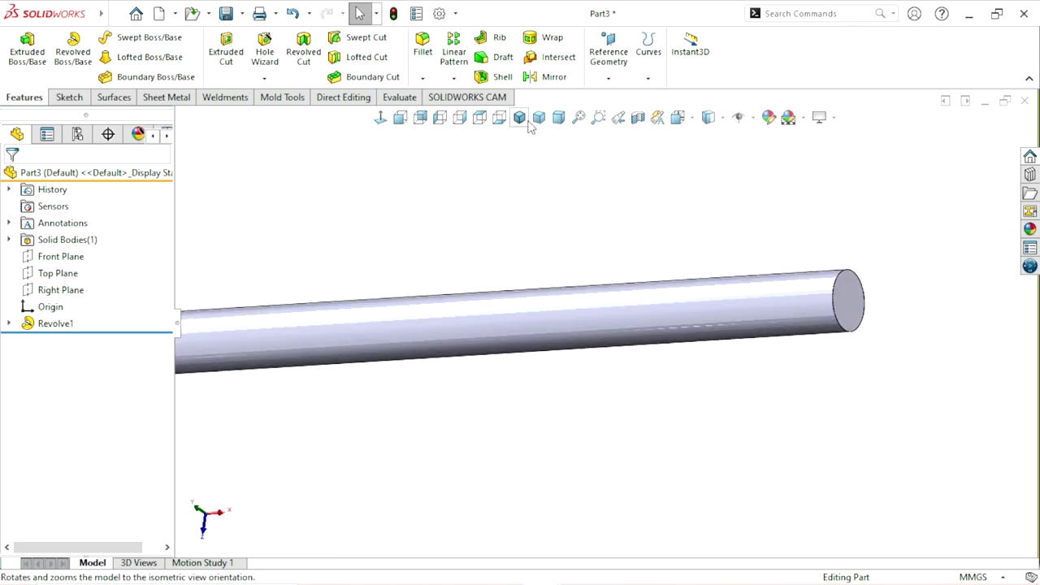
click(847, 473)
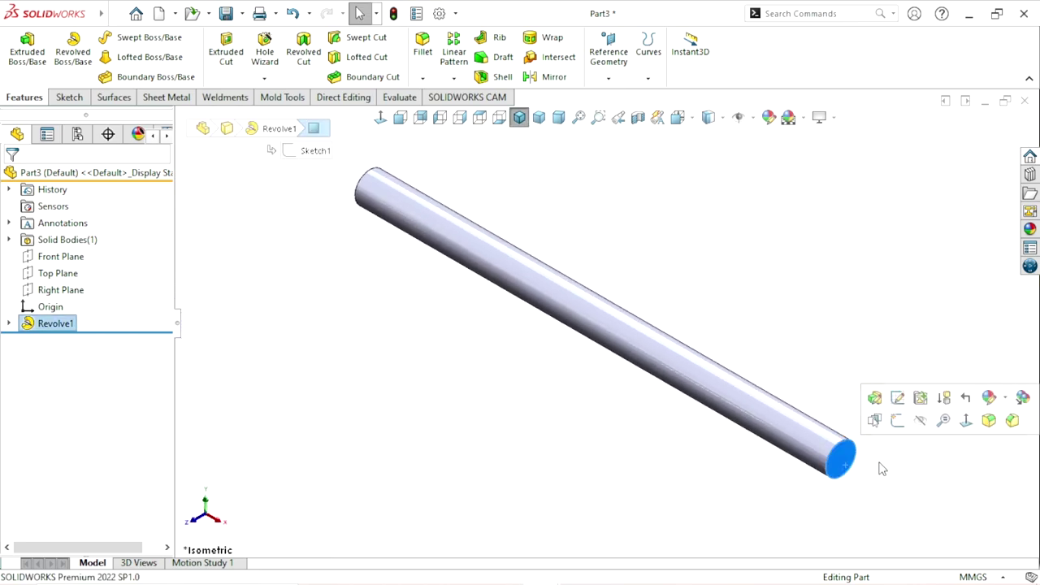
click(894, 422)
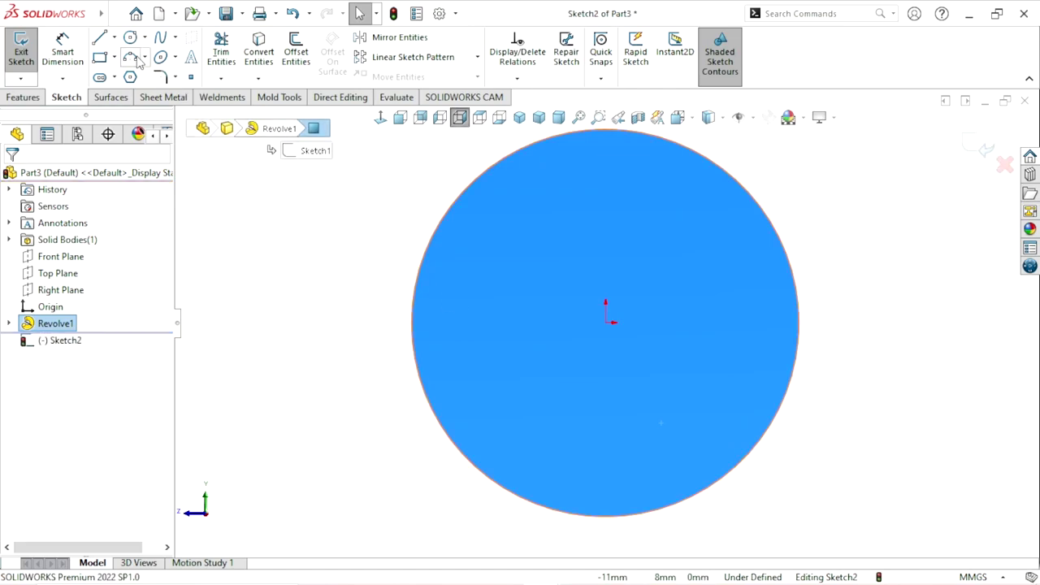
click(130, 39)
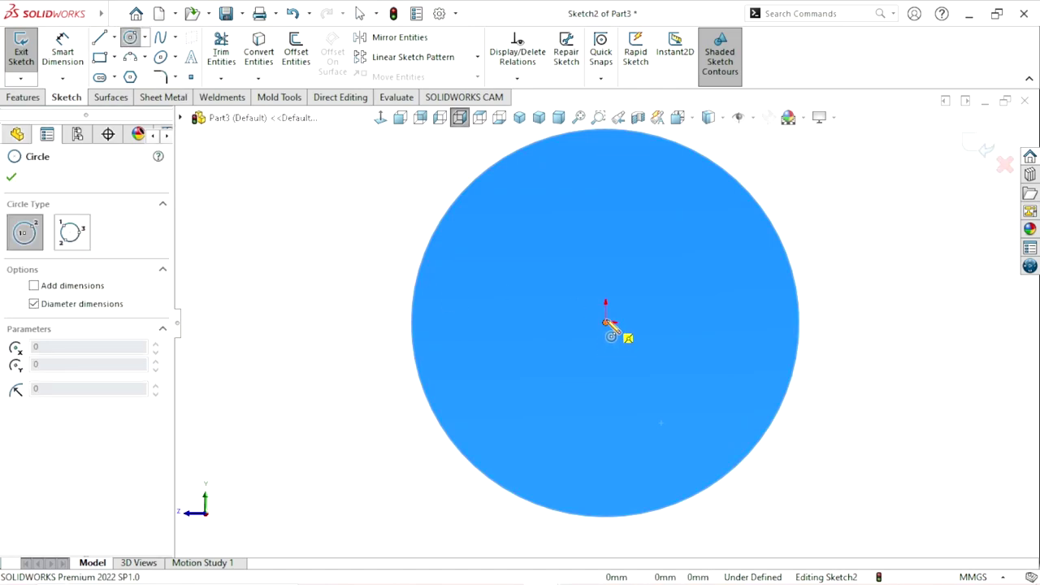
click(606, 322)
click(687, 238)
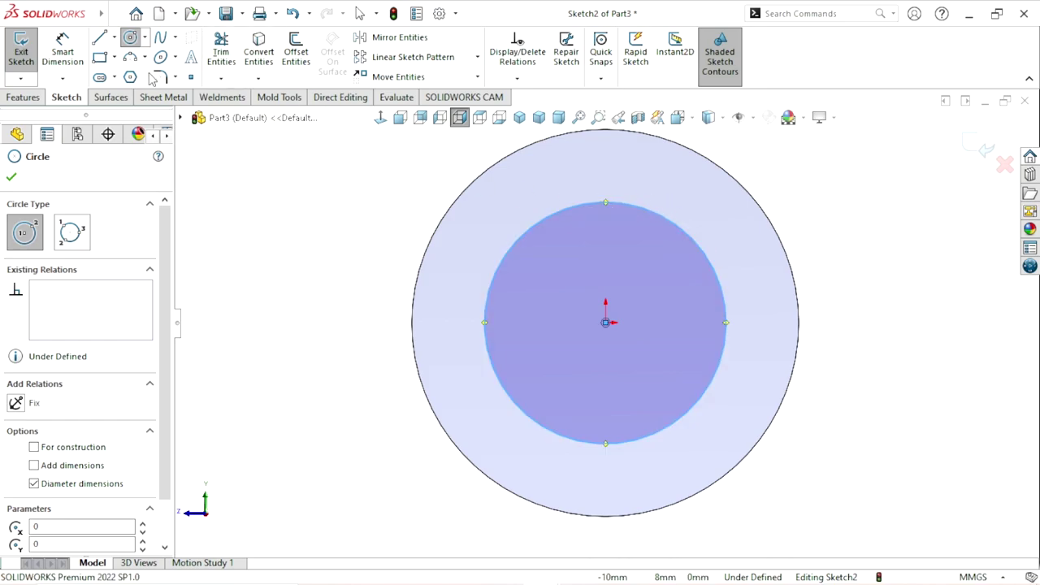
- Dimension the circle's diameter as 13 mm
click(63, 50)
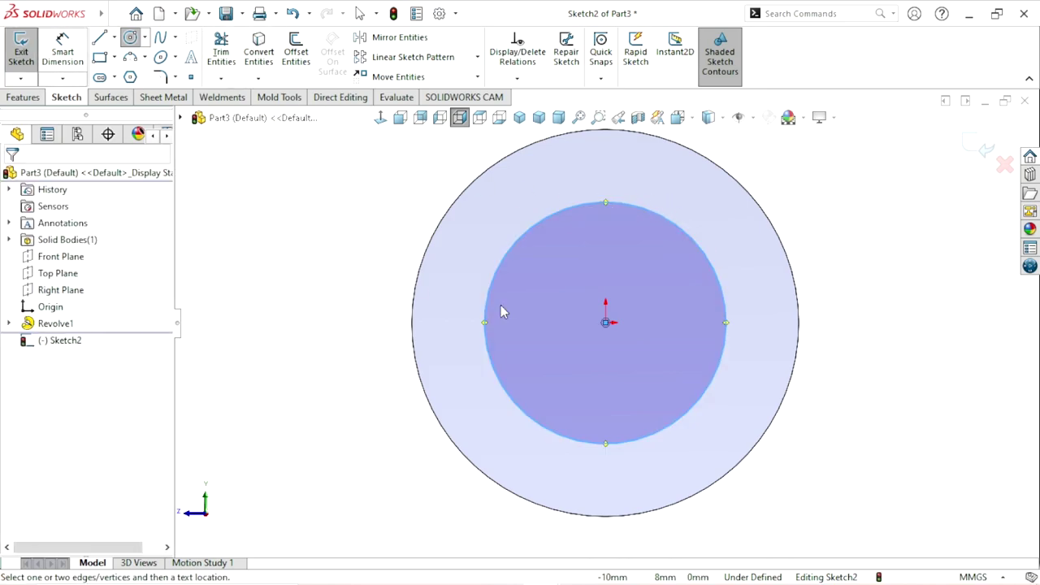
click(724, 335)
click(886, 338)
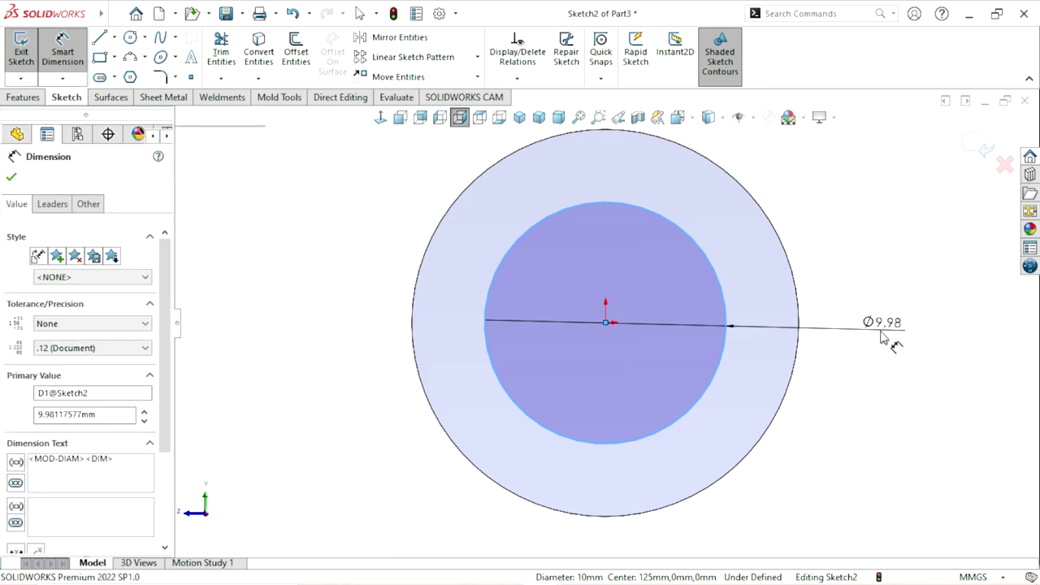
text(13)
click(815, 310)
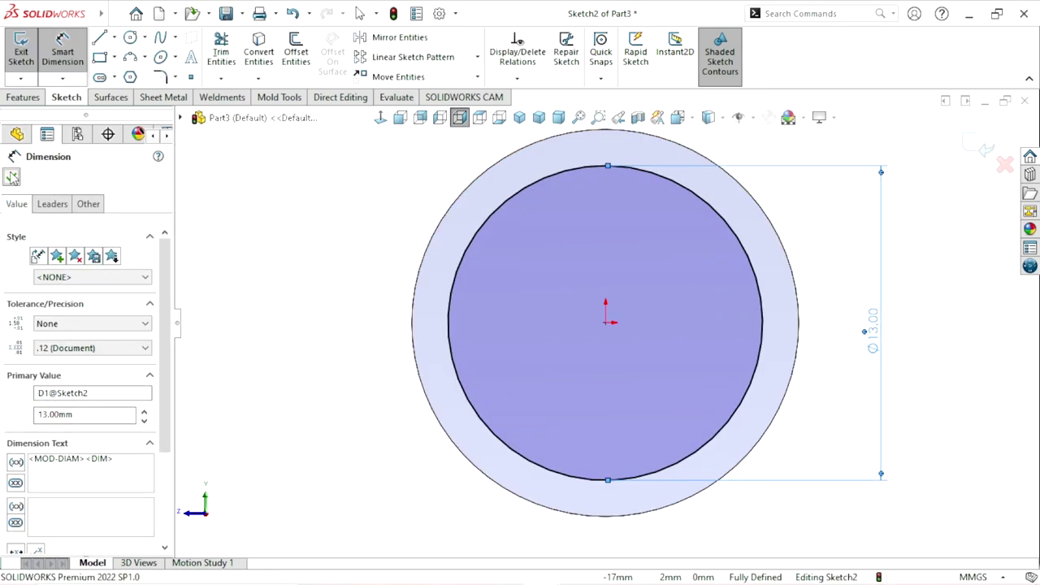
click(12, 177)
key(Escape)
scroll(766, 385, up, 2)
scroll(804, 383, down, 1)
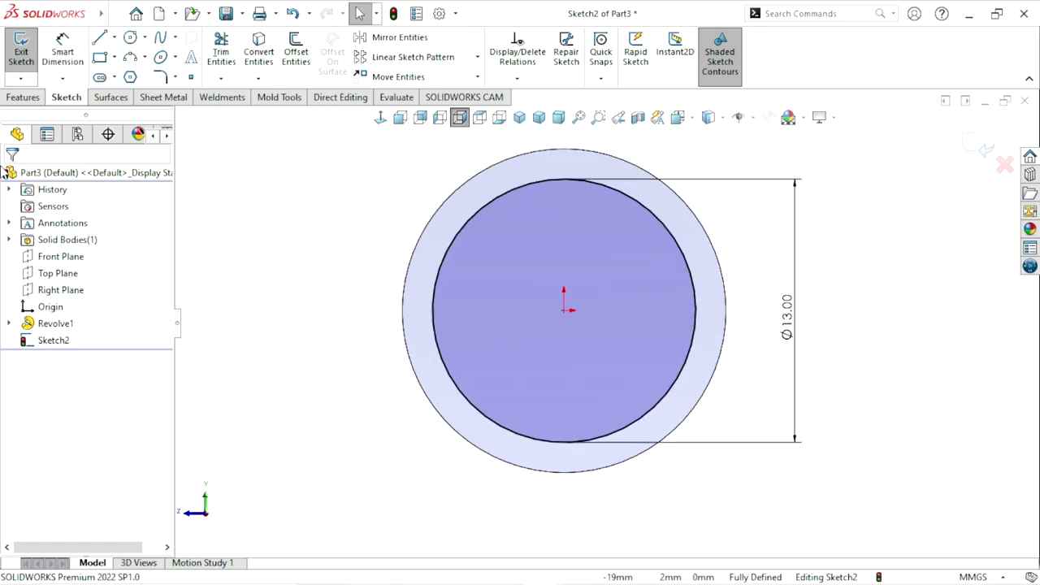
- Cut away the material outside the 13 mm circle with a Blind Extruded Cut 60 mm deep, using Flip side to cut
click(13, 98)
click(228, 68)
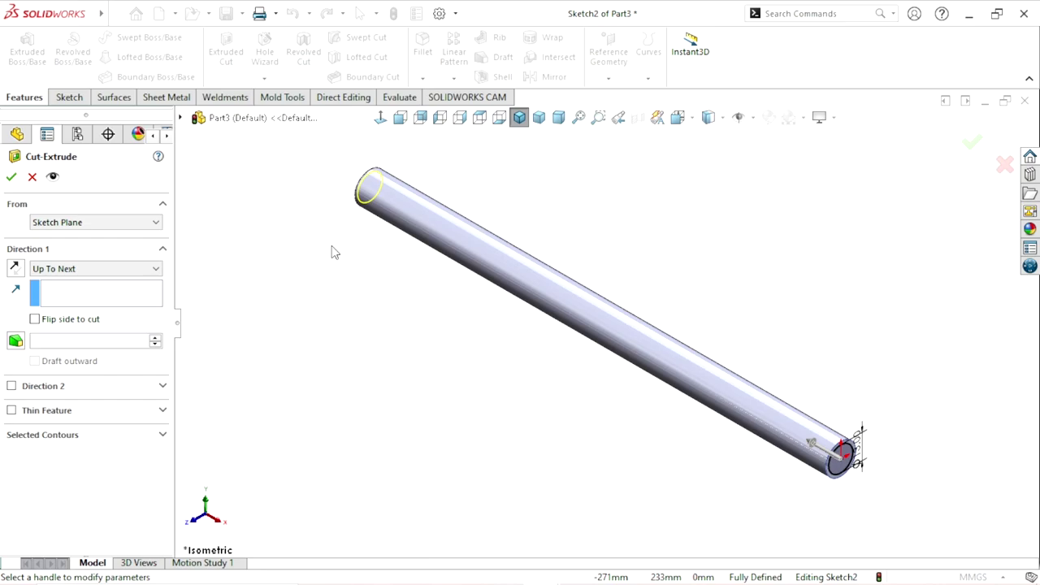
scroll(603, 329, up, 2)
scroll(791, 407, down, 3)
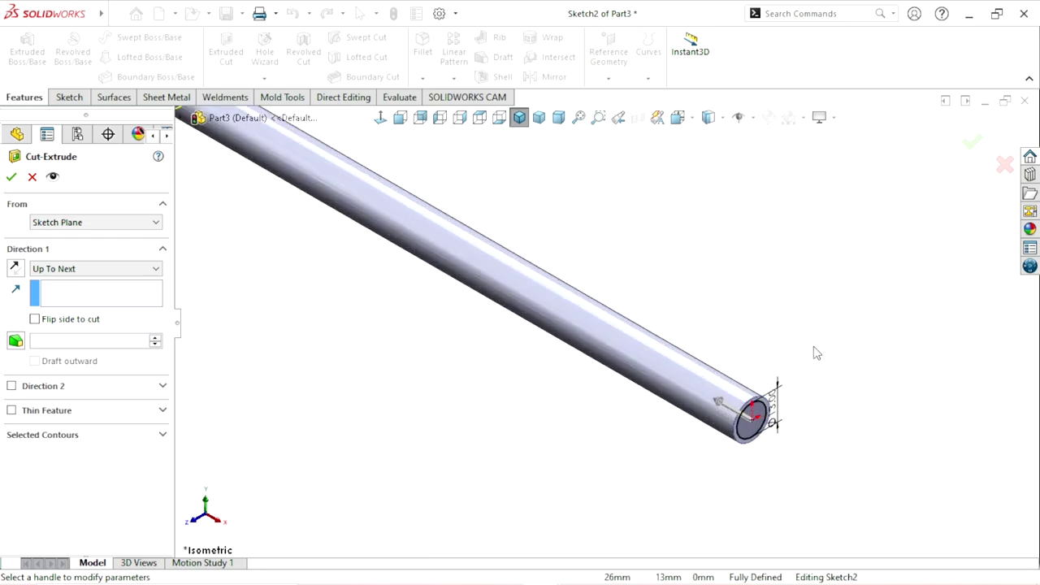
click(93, 268)
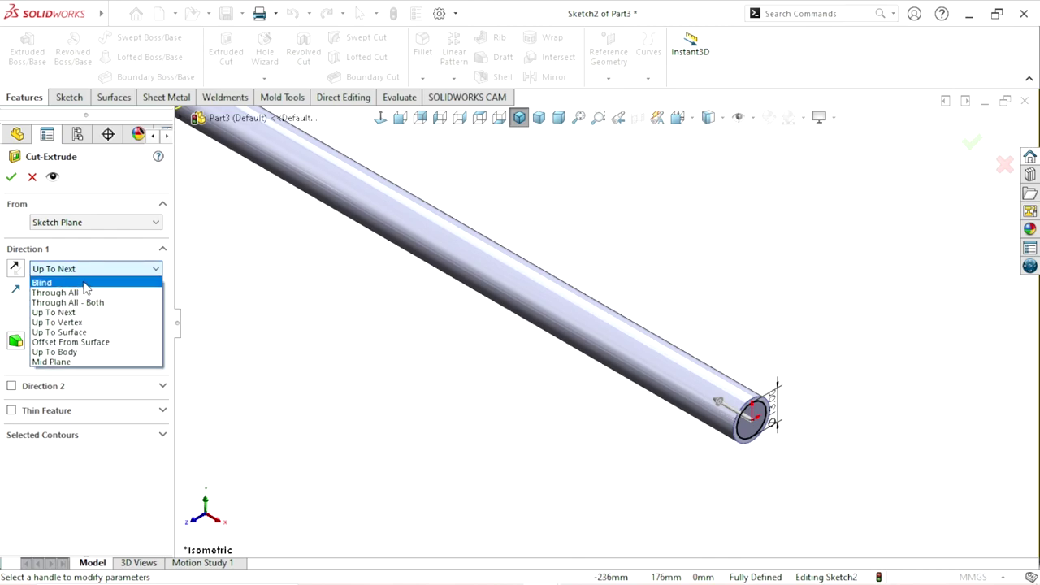
click(90, 280)
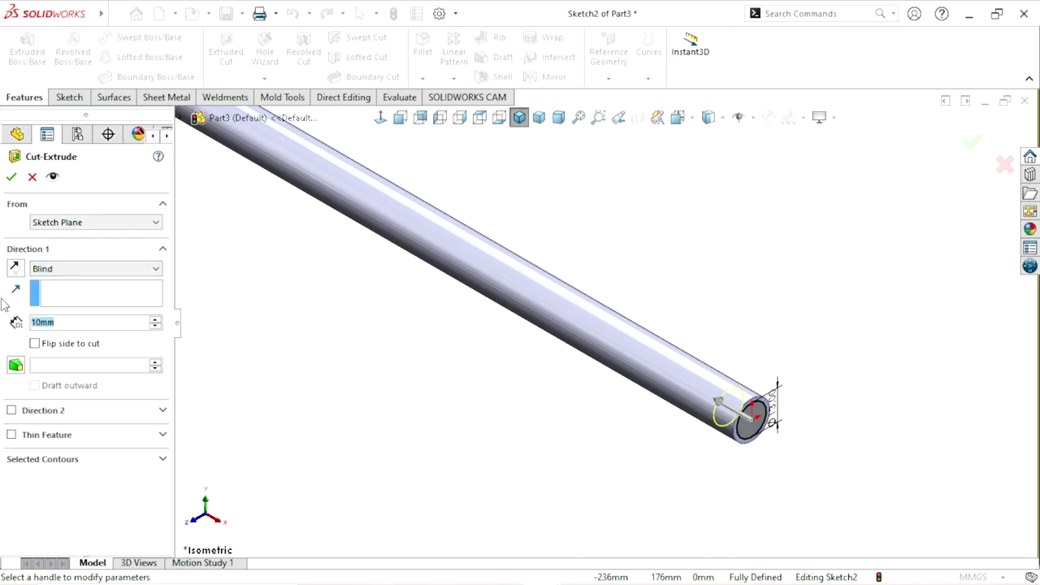
text(60)
click(372, 343)
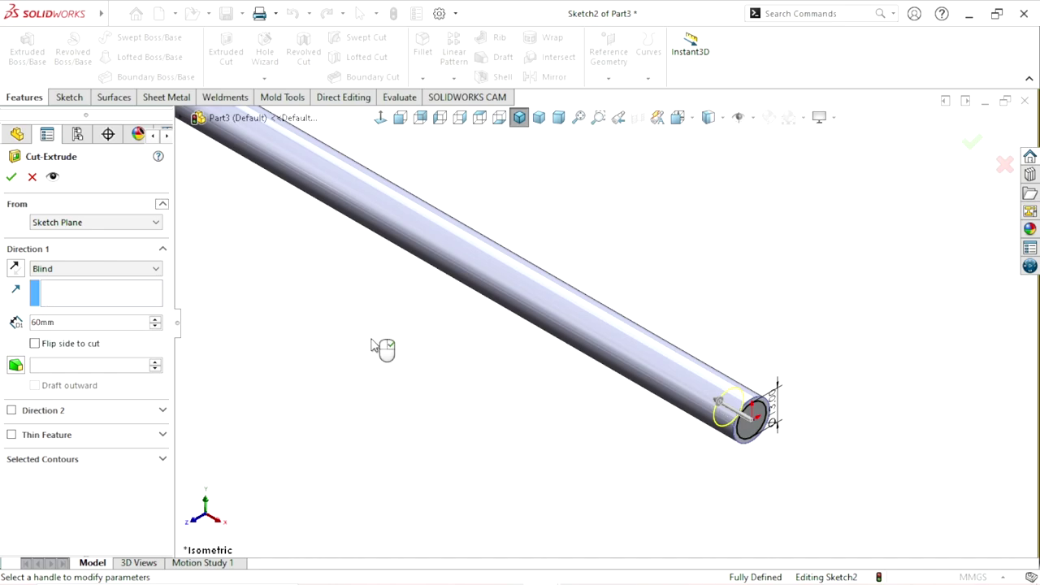
scroll(757, 382, up, 2)
scroll(757, 383, down, 2)
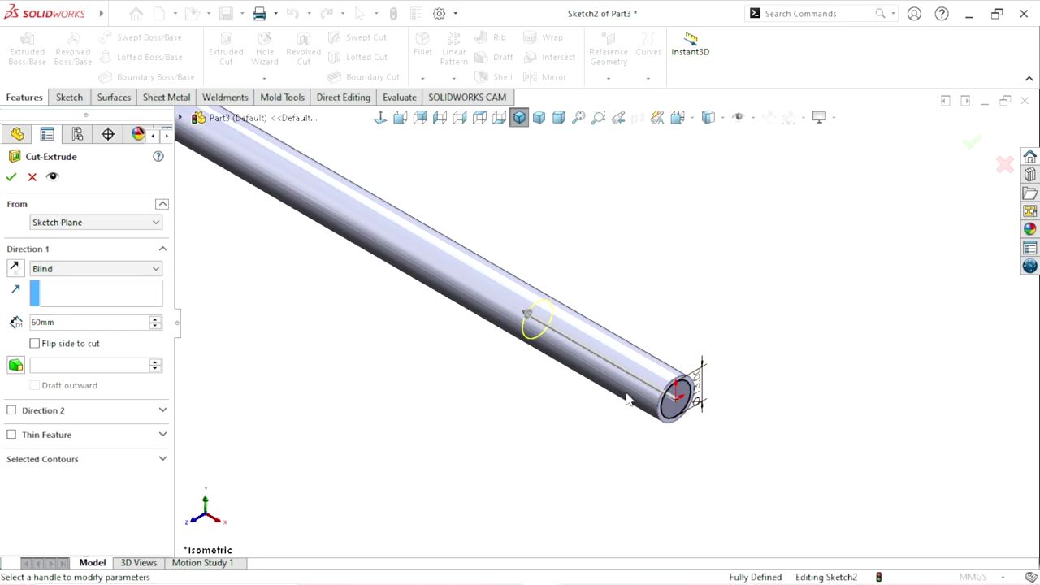
click(34, 345)
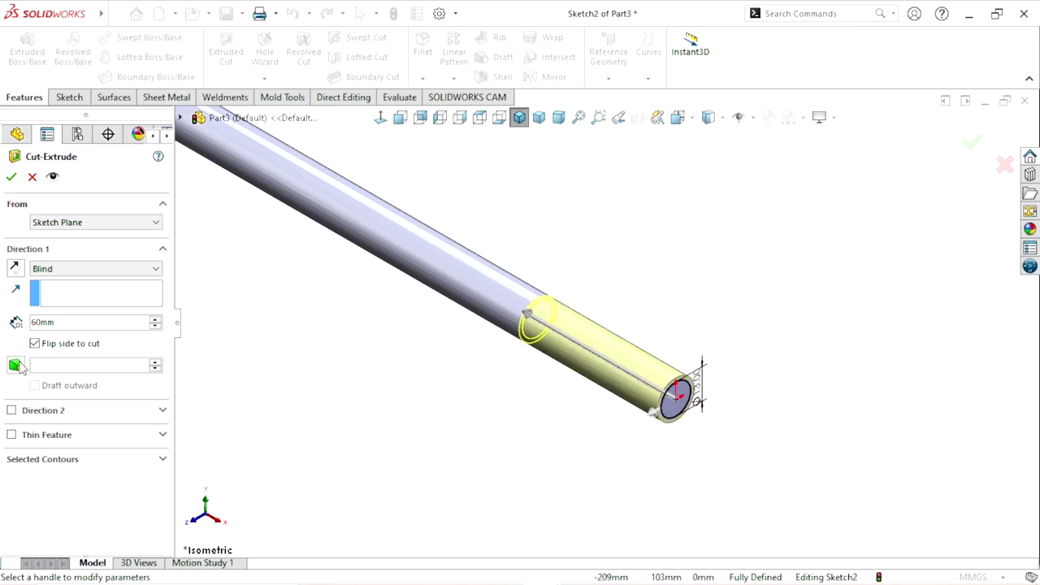
click(11, 177)
- Start a sketch on the end face of the reduced section and draw a center rectangle about 9.4 by 10.1 mm at the origin
scroll(680, 417, down, 3)
middle_drag(576, 391, 585, 358)
scroll(675, 382, up, 3)
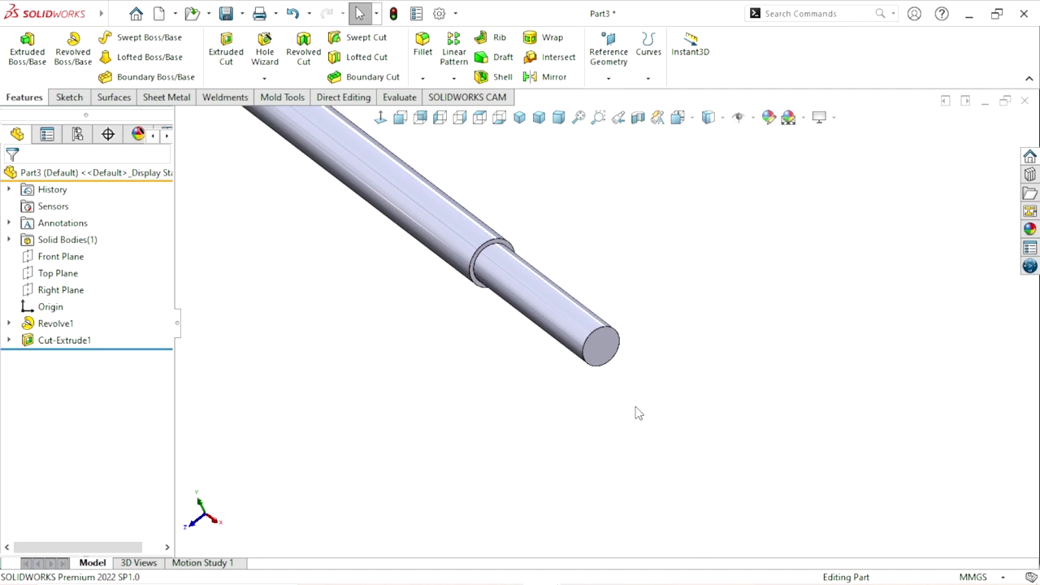
scroll(668, 354, down, 2)
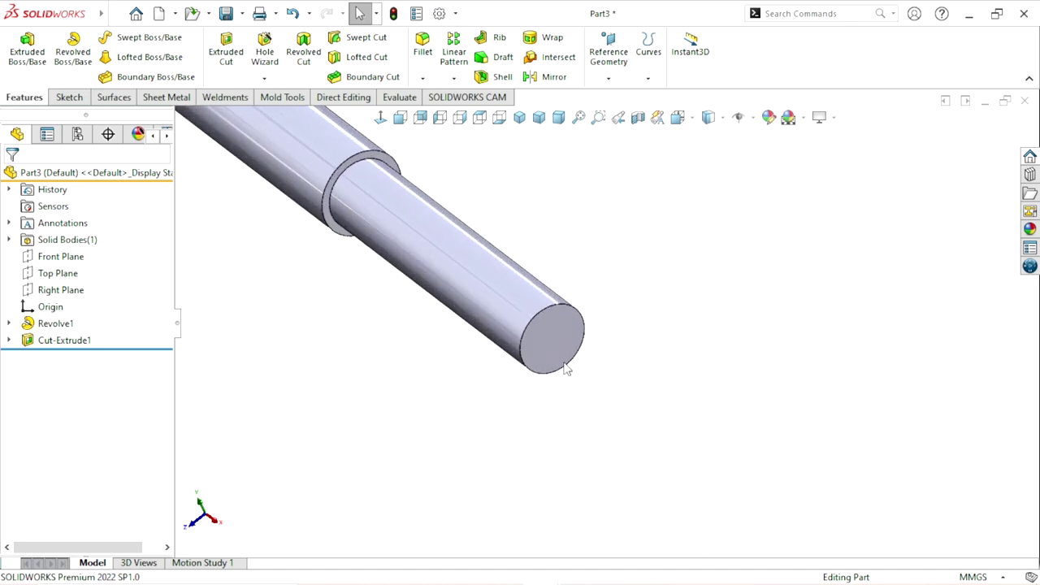
click(558, 350)
click(623, 304)
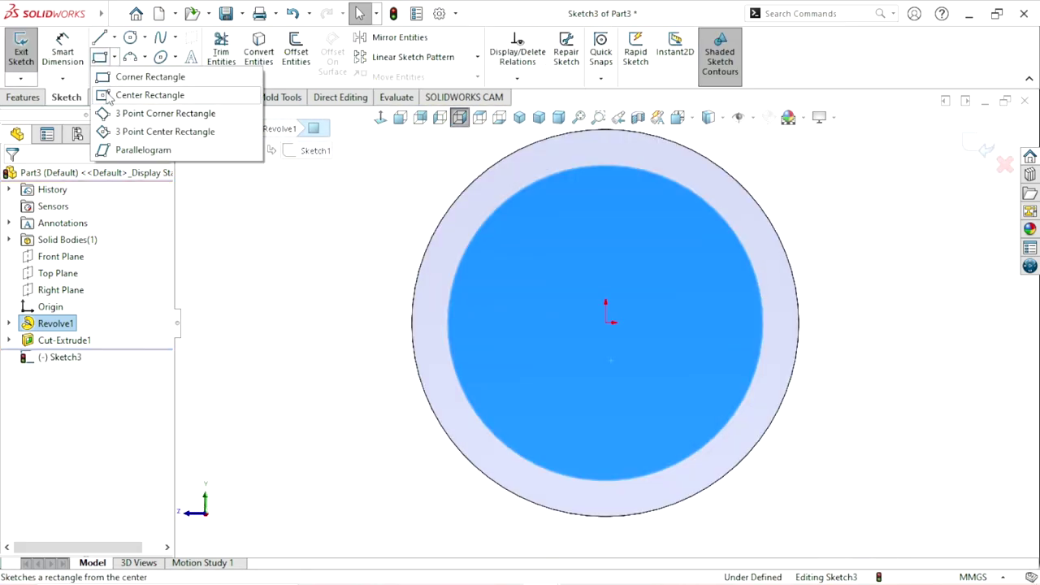
click(130, 95)
click(606, 324)
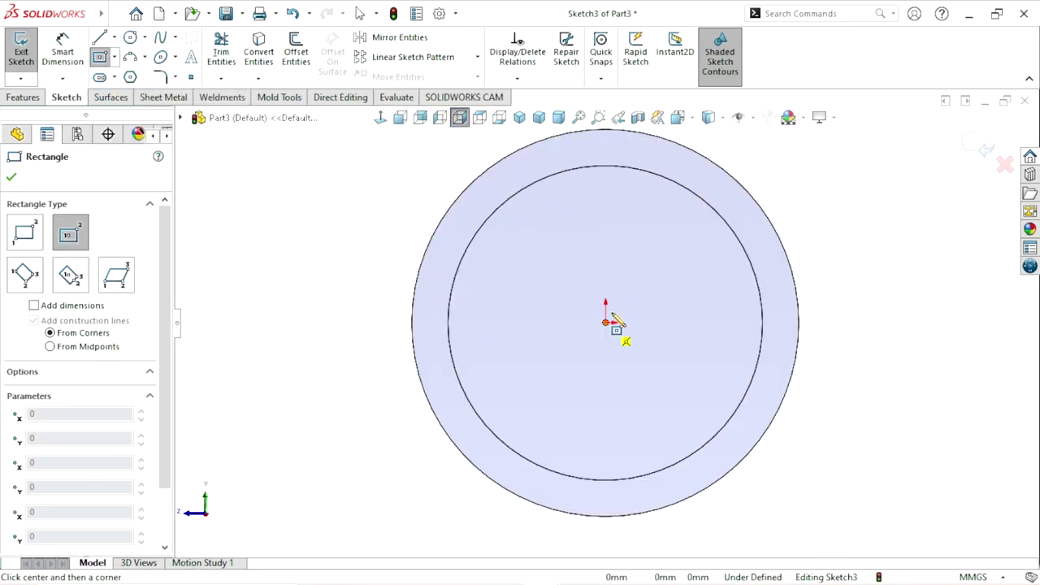
click(720, 203)
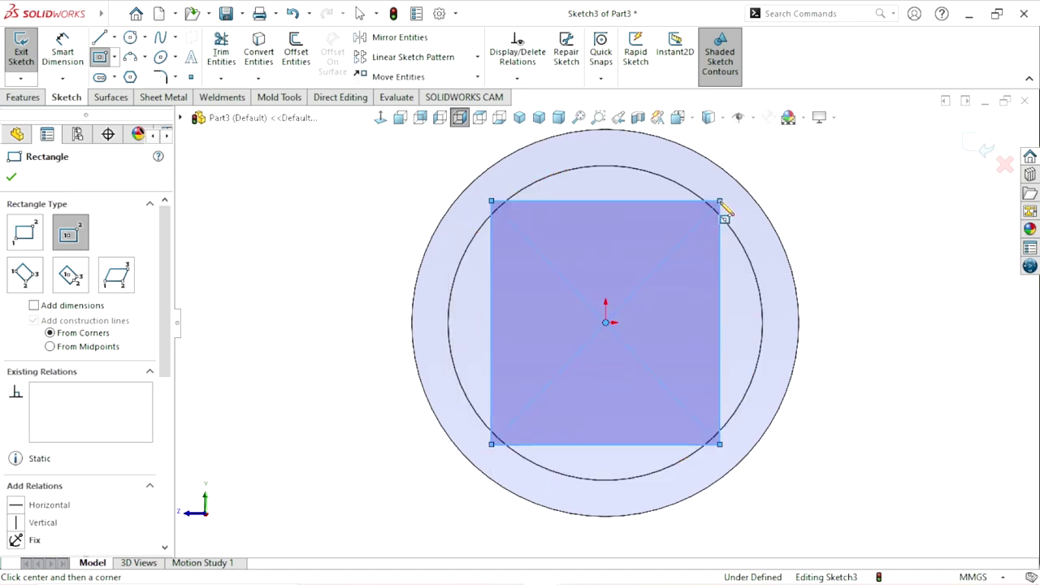
- Dimension the rectangle's height and width as 10 mm each
click(63, 51)
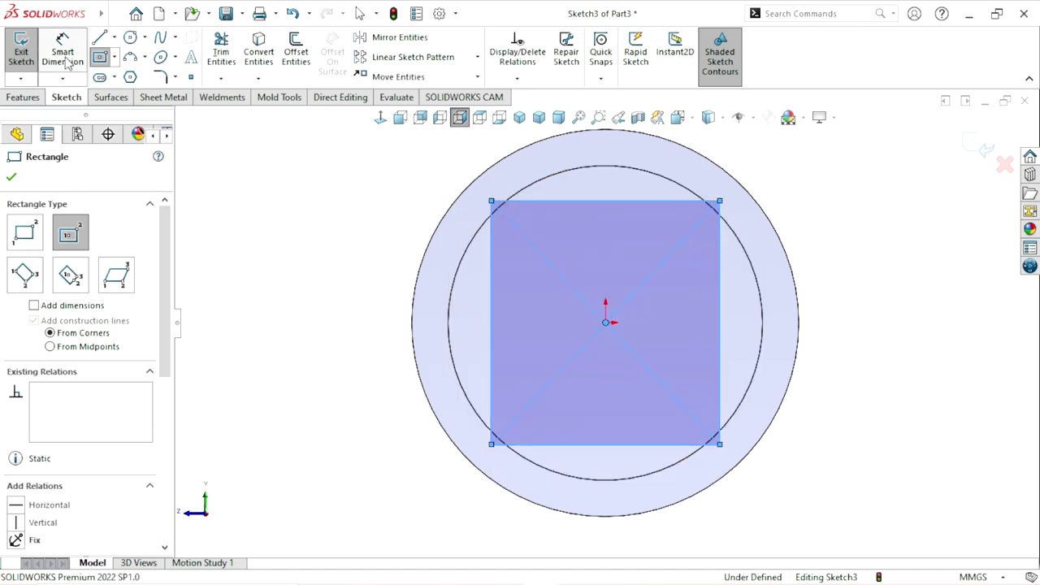
click(491, 319)
click(319, 342)
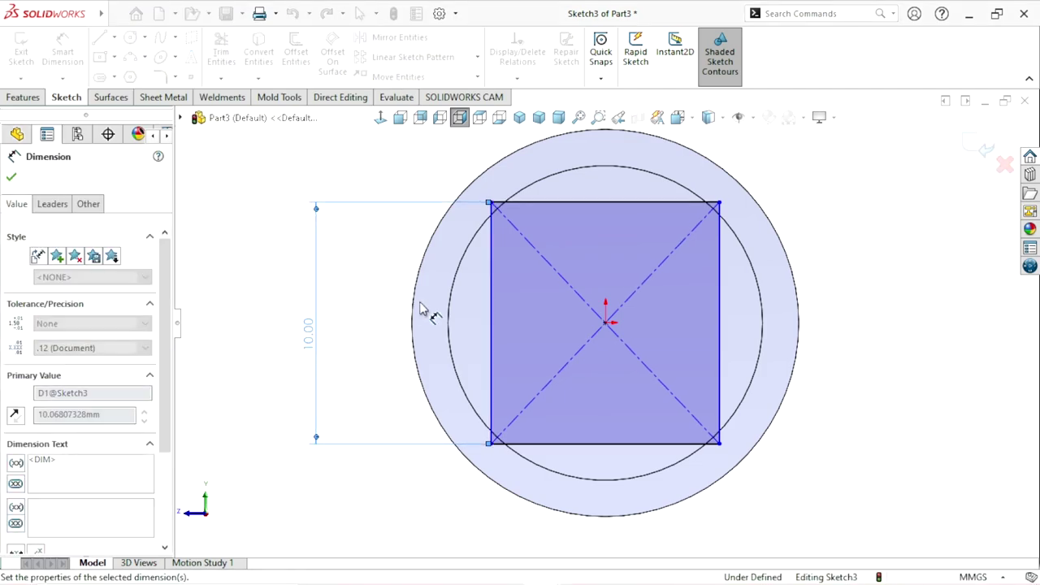
click(643, 208)
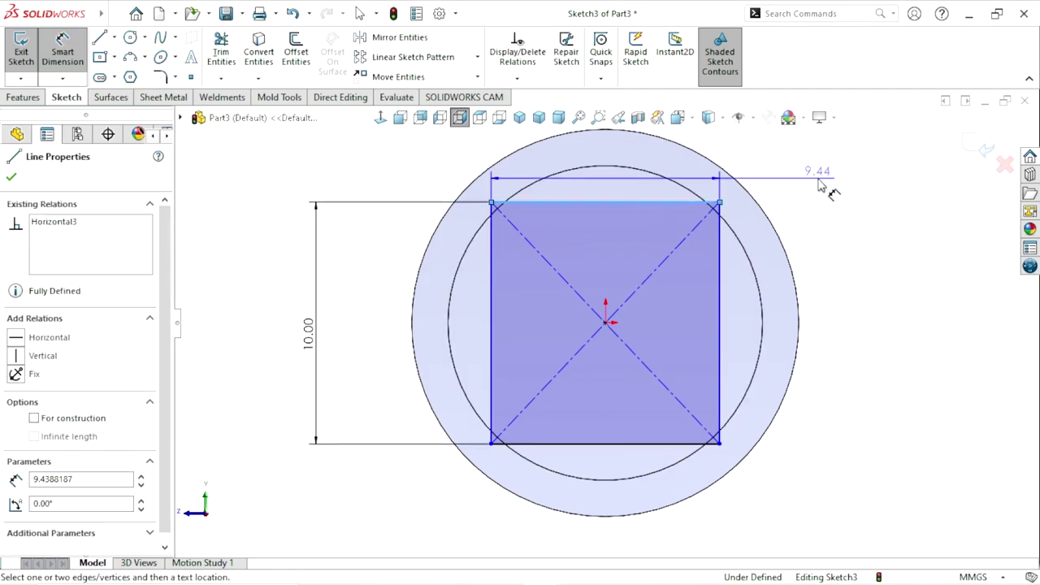
click(821, 185)
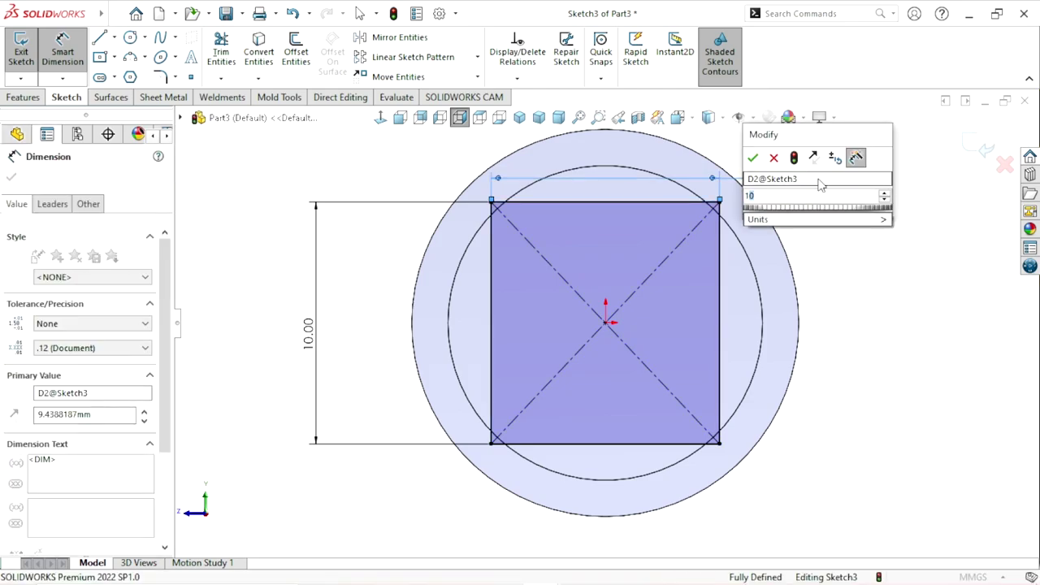
text(10)
key(Return)
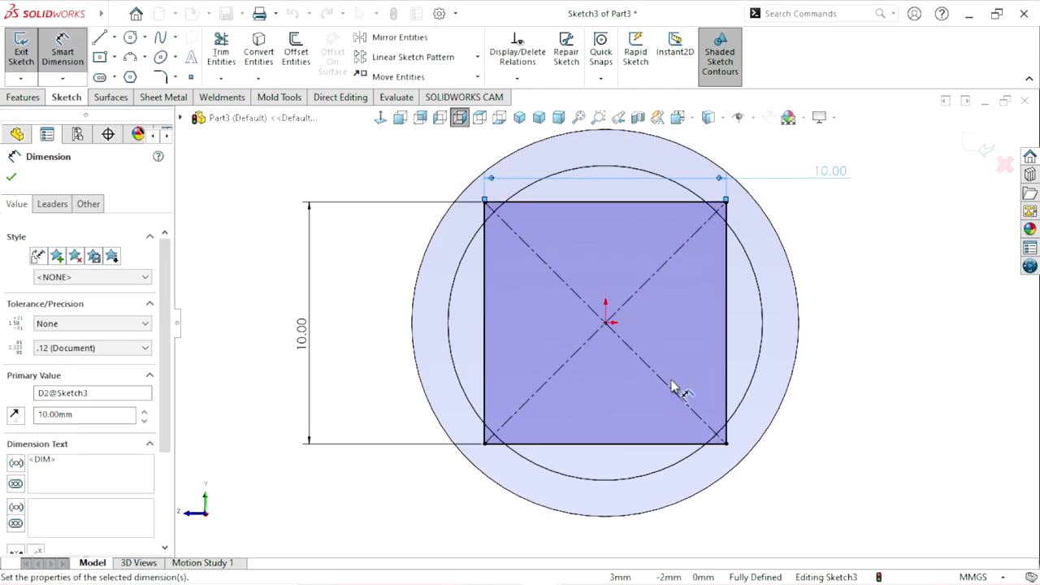
click(10, 177)
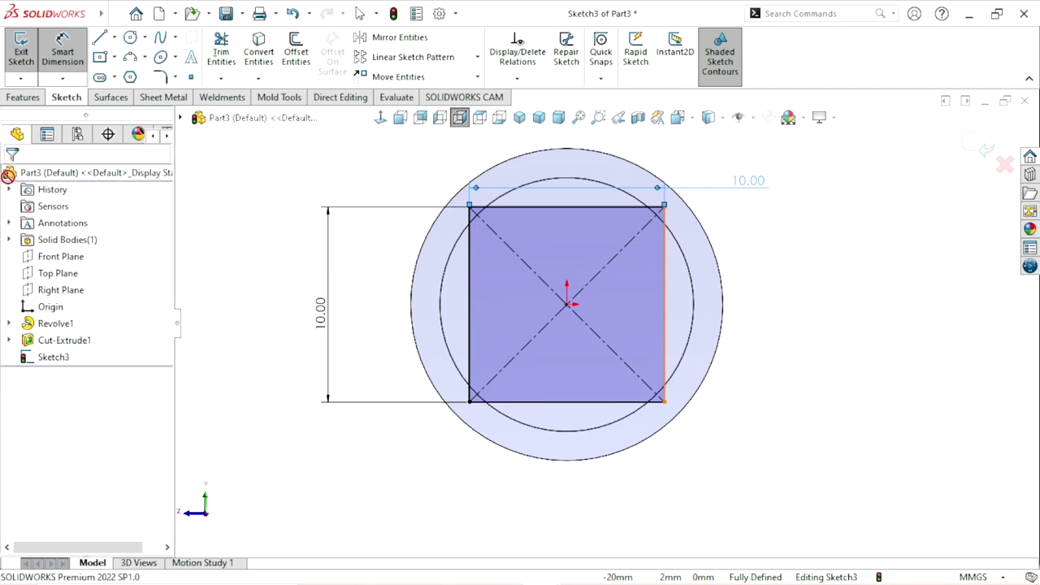
- Cut away the material outside the 10 mm square with a Blind Extruded Cut 15 mm deep, using Flip side to cut
click(23, 100)
click(226, 50)
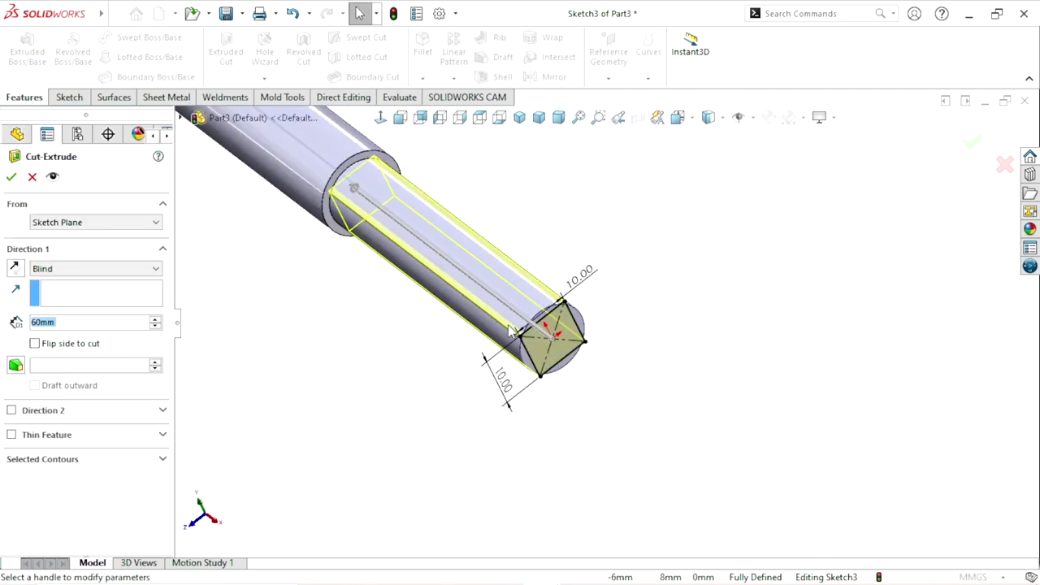
click(35, 344)
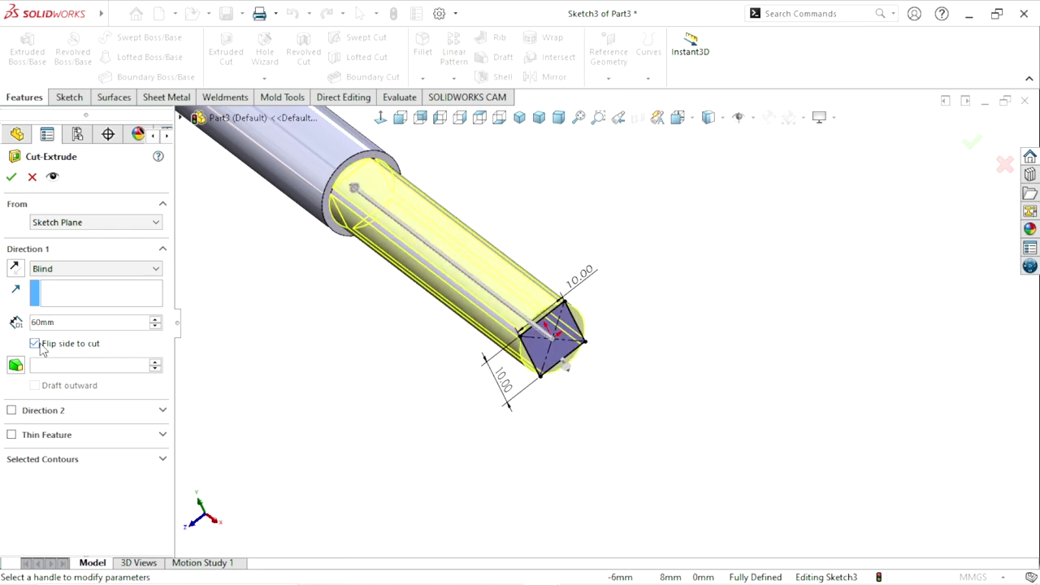
drag(86, 323, 2, 328)
text(15)
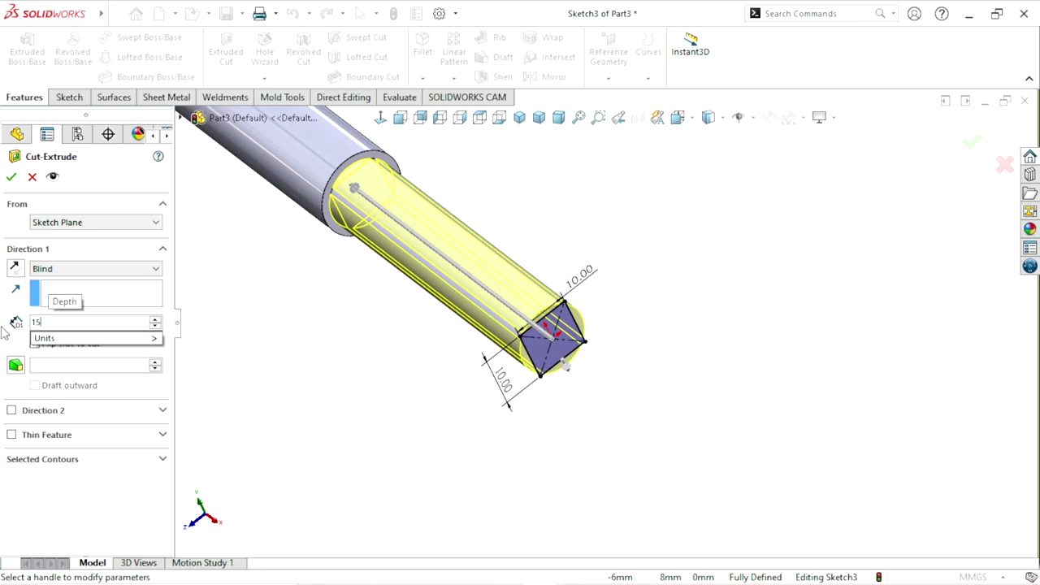
key(Return)
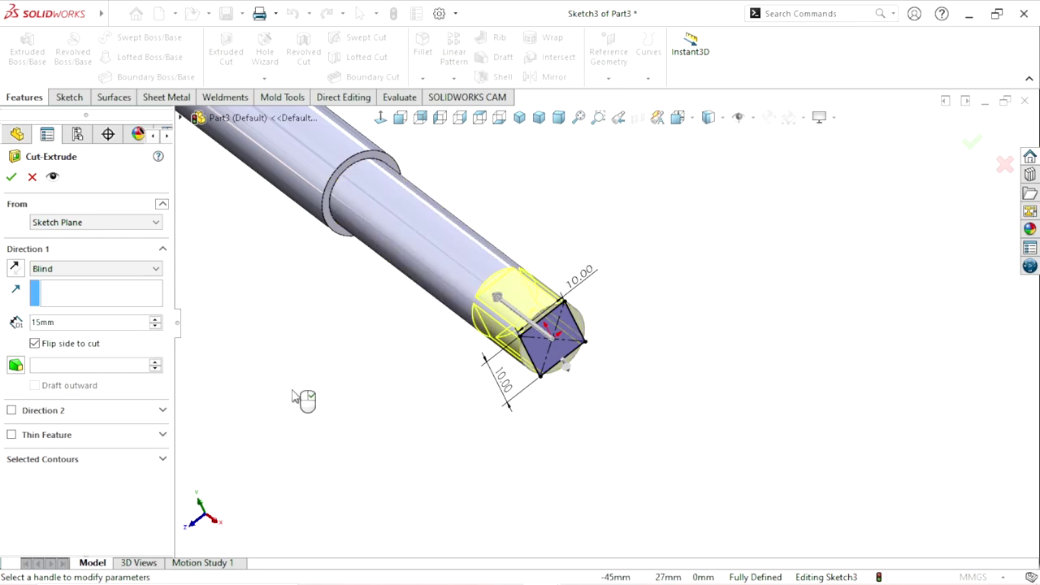
click(11, 177)
- Fillet the four inner edges where the square's flats meet the round section with a symmetric 2 mm radius
scroll(625, 443, down, 5)
click(701, 259)
click(422, 52)
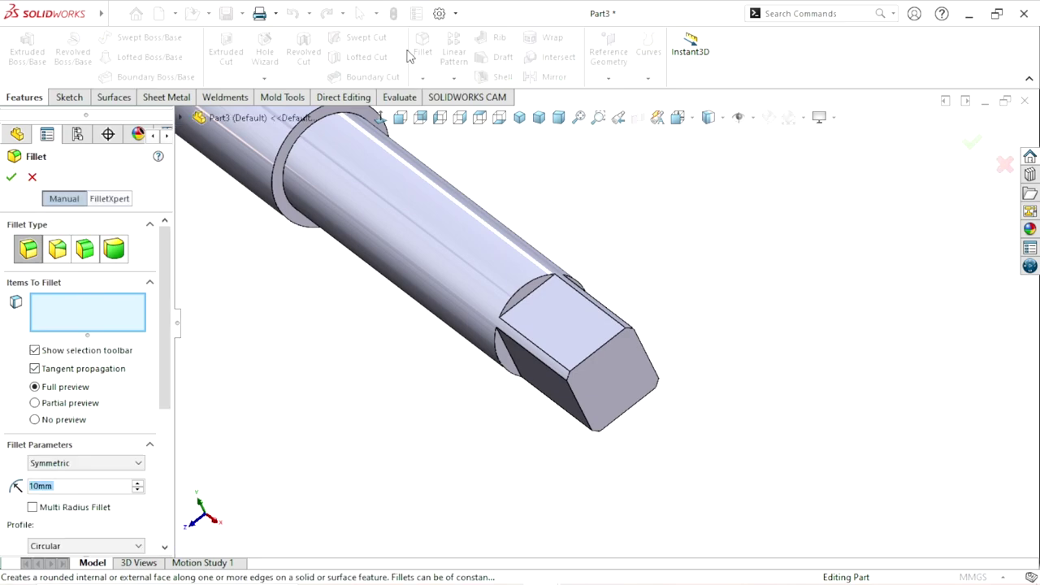
drag(70, 486, 4, 504)
text(2)
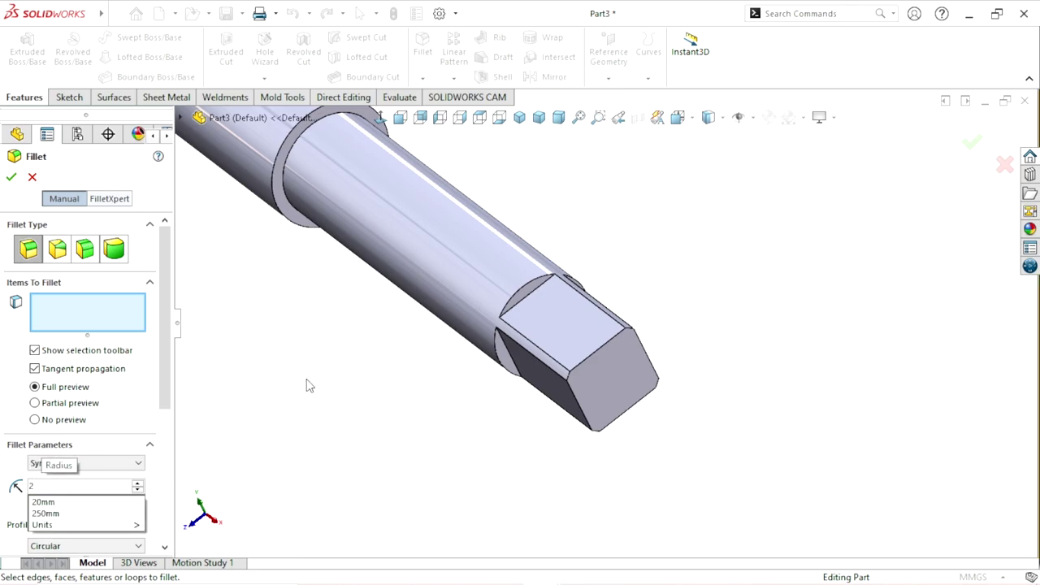
key(Return)
scroll(503, 378, down, 3)
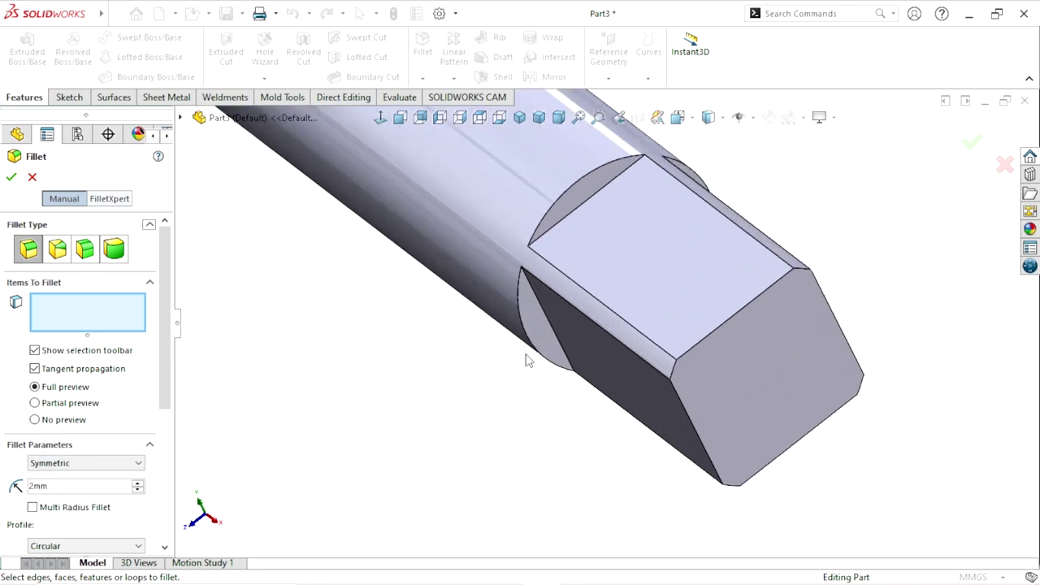
click(591, 200)
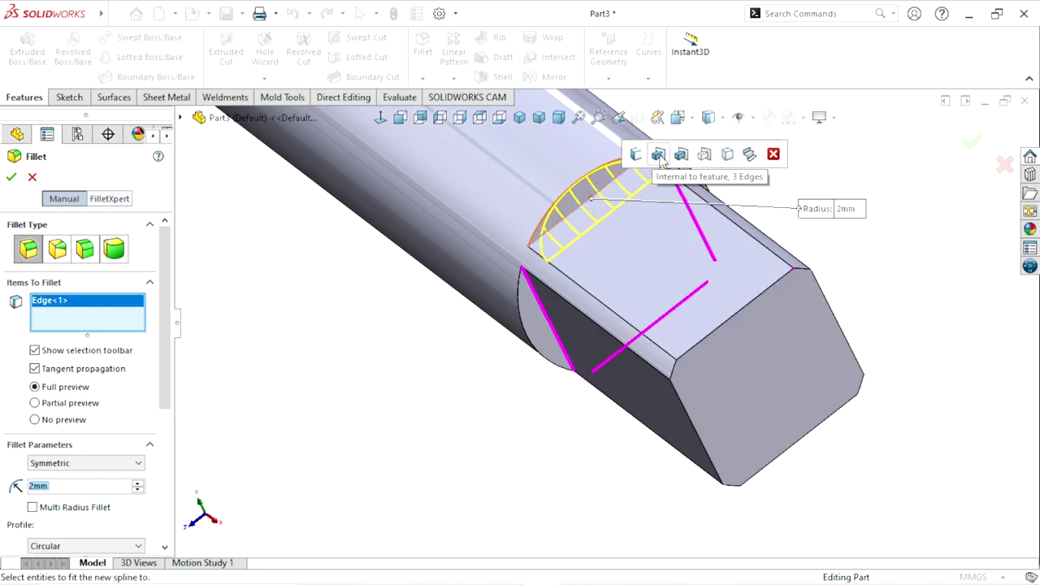
click(660, 158)
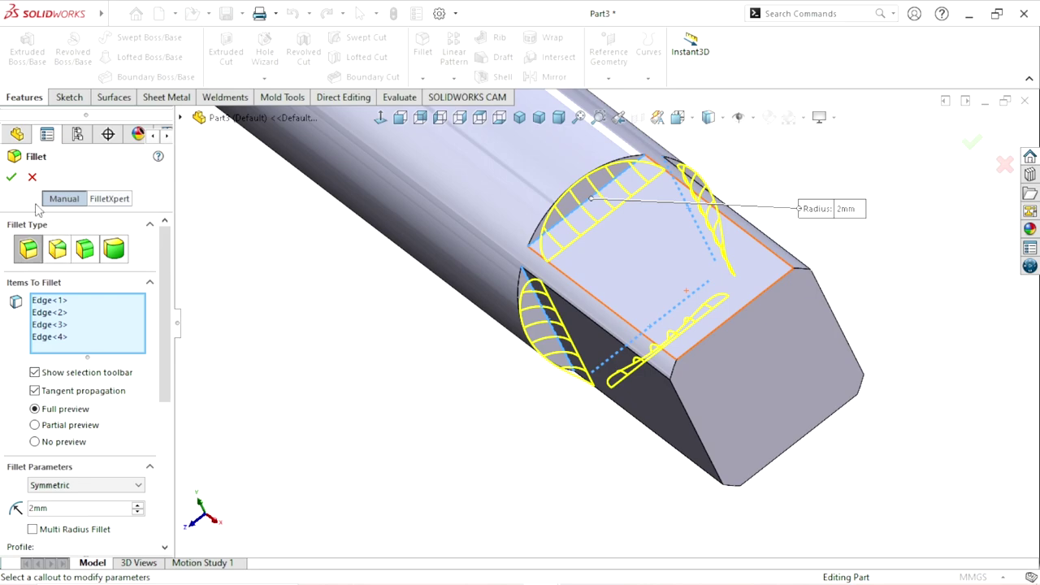
click(12, 177)
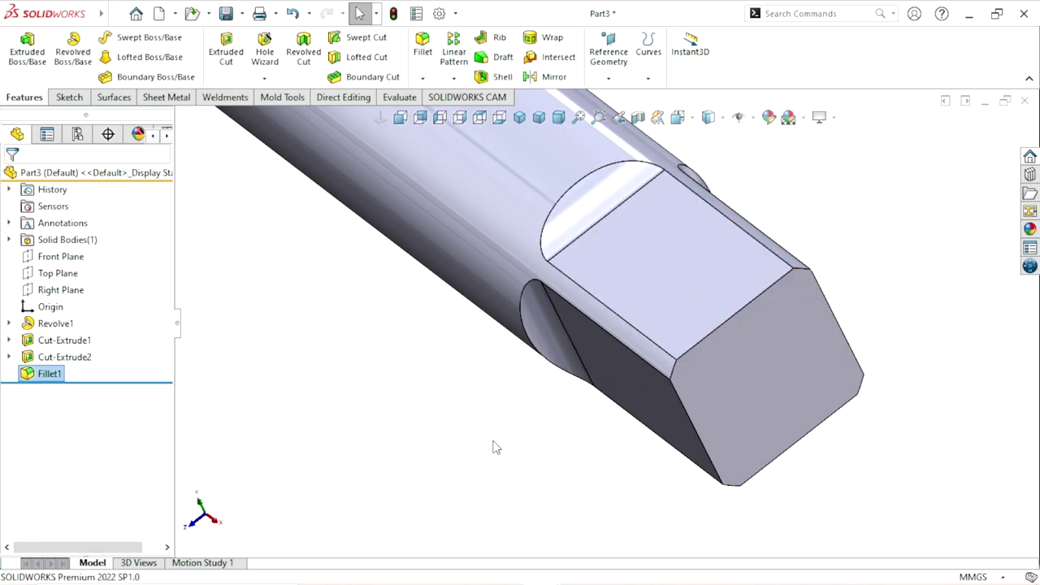
- Examine the filleted square end and the full length of the rod
middle_drag(492, 446, 725, 269)
middle_drag(488, 376, 494, 432)
scroll(632, 367, up, 3)
scroll(566, 381, up, 6)
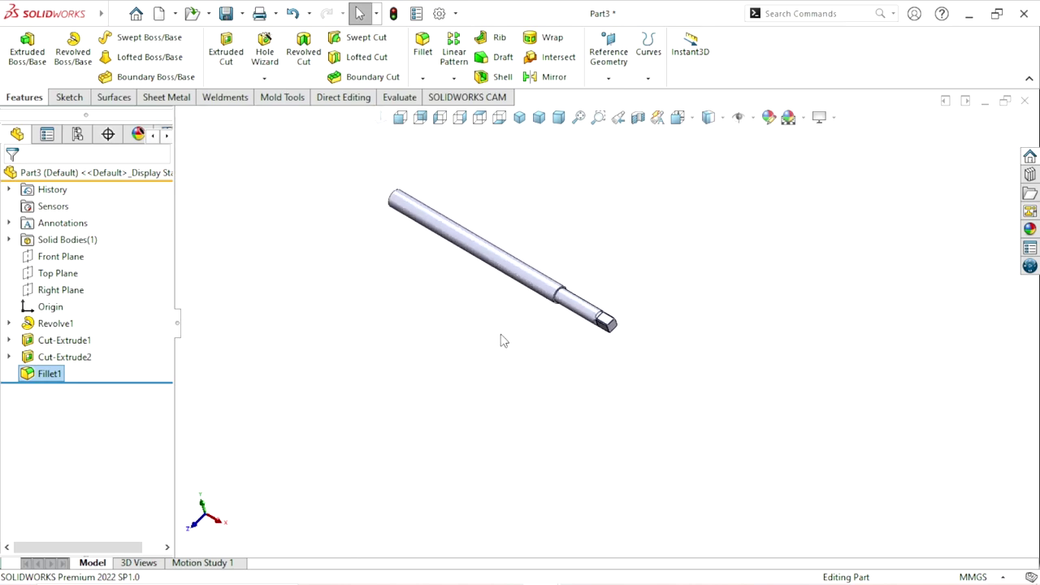
key(f)
scroll(651, 444, up, 2)
scroll(594, 330, down, 2)
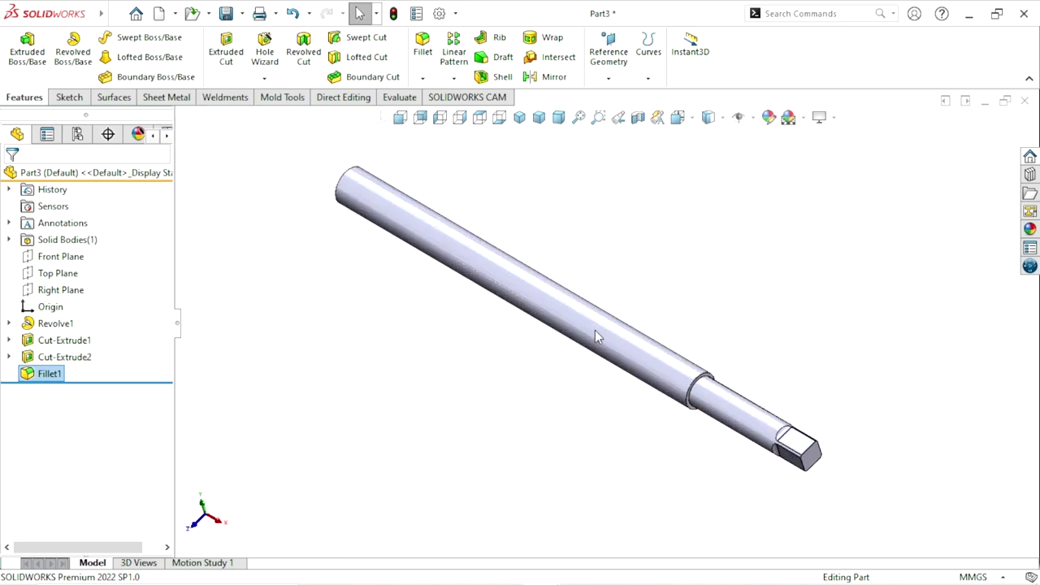
scroll(686, 428, down, 3)
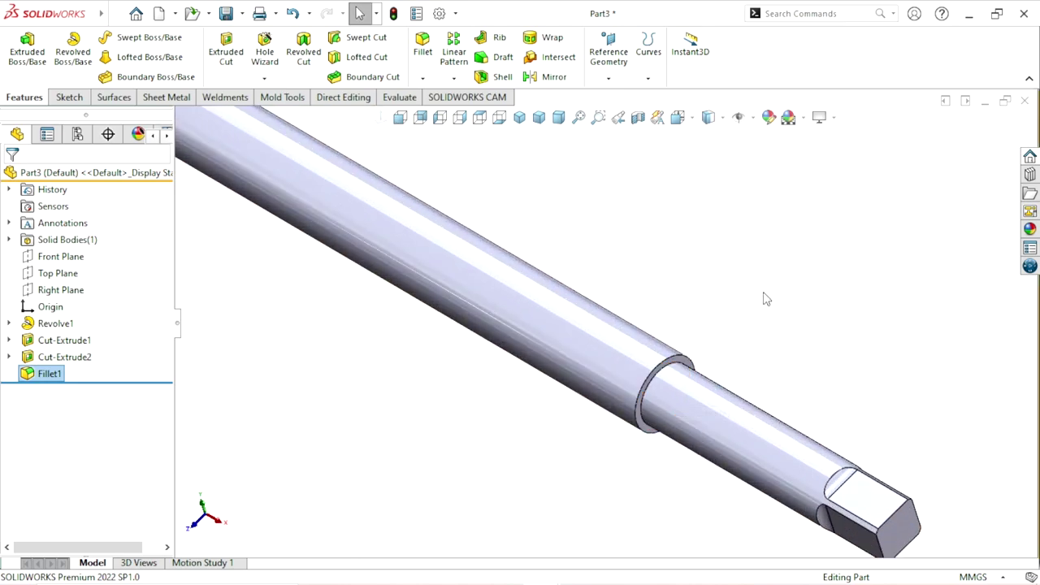
- Chamfer both end edges of the rod's large cylindrical section at 2 mm and 45 degrees by selecting its face
click(423, 78)
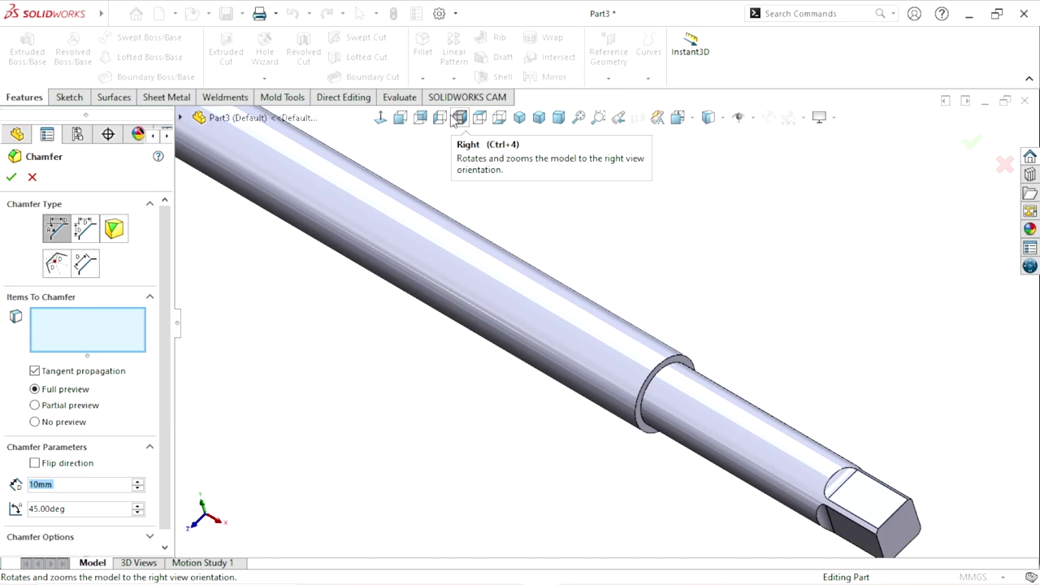
scroll(518, 406, up, 3)
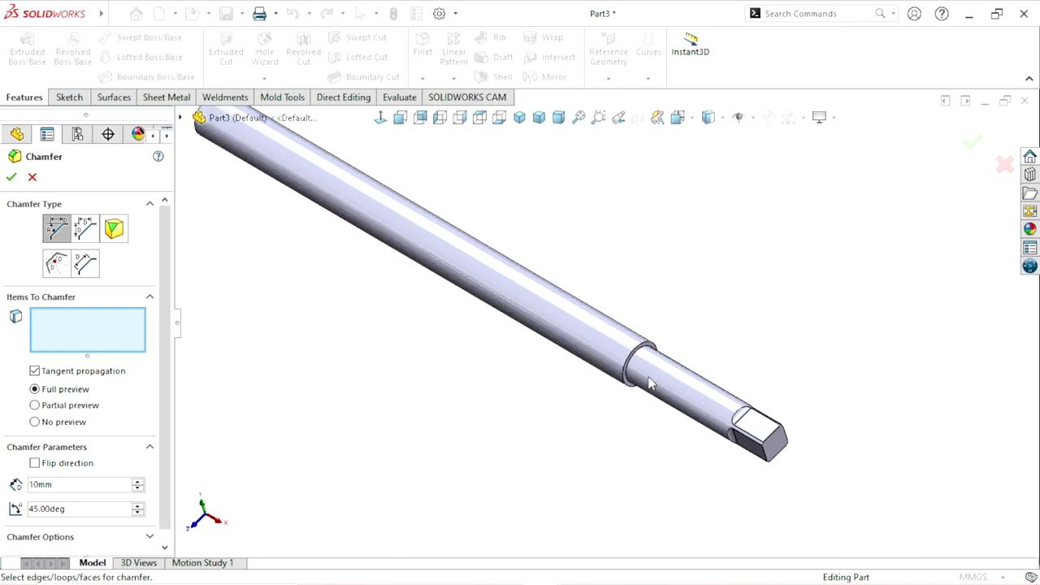
scroll(548, 410, down, 2)
click(77, 485)
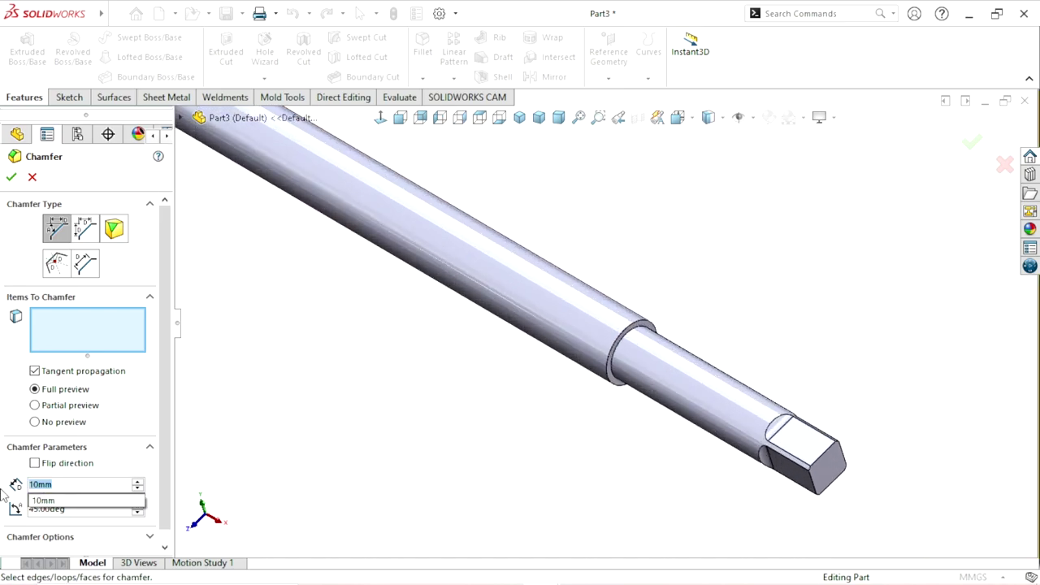
text(2)
key(Return)
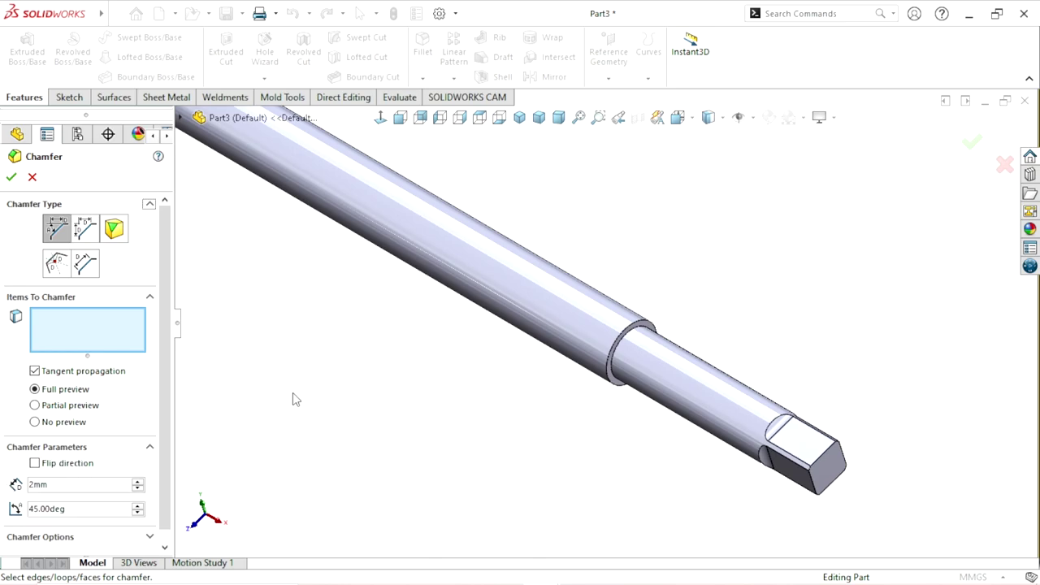
click(388, 251)
scroll(496, 439, up, 3)
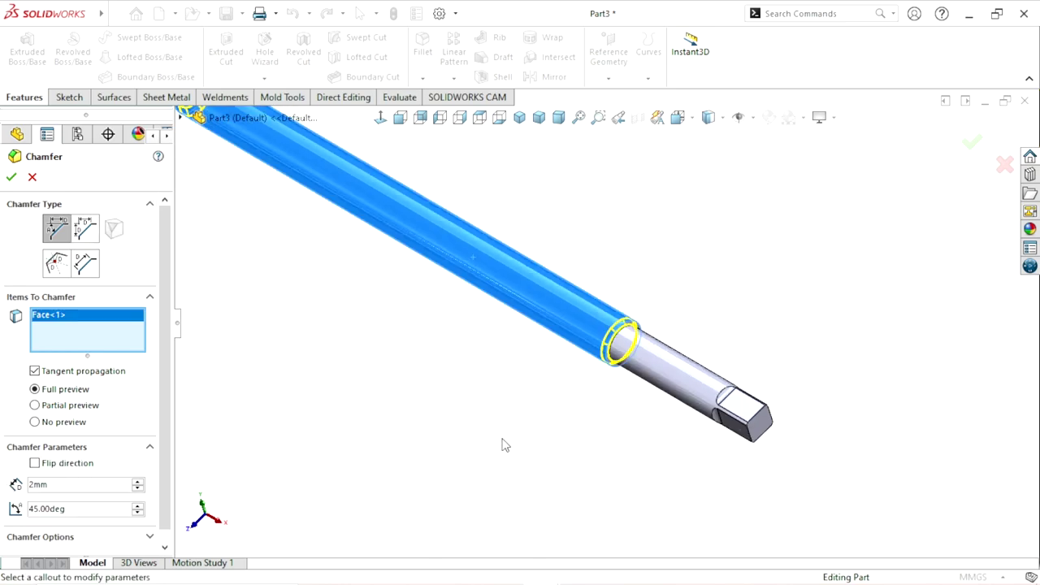
click(11, 177)
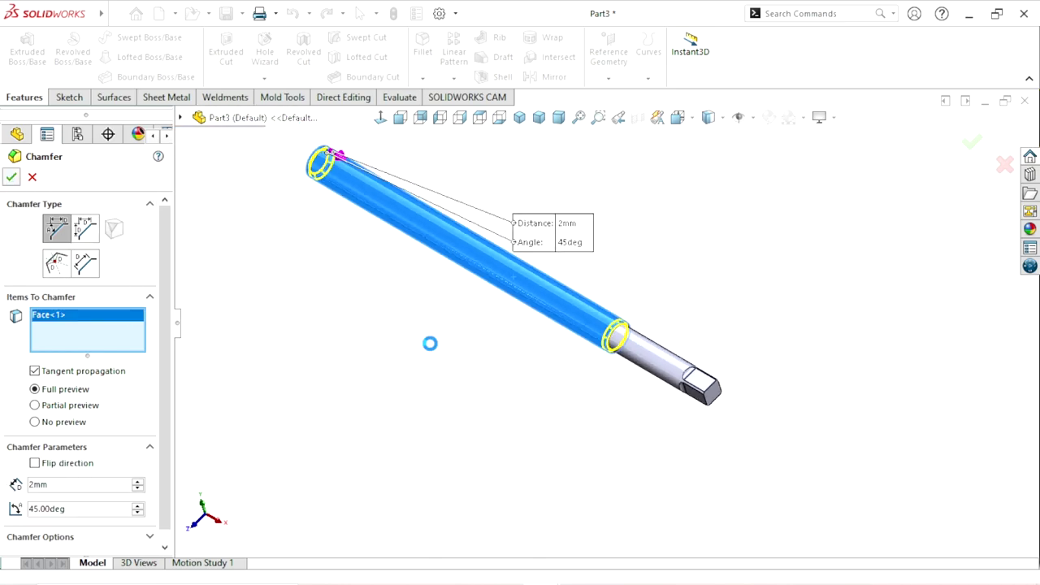
- Examine the chamfers on the rod from both ends, finishing at the plain end
scroll(545, 360, down, 5)
scroll(492, 410, up, 3)
middle_drag(495, 397, 483, 355)
scroll(488, 358, down, 5)
scroll(626, 406, up, 3)
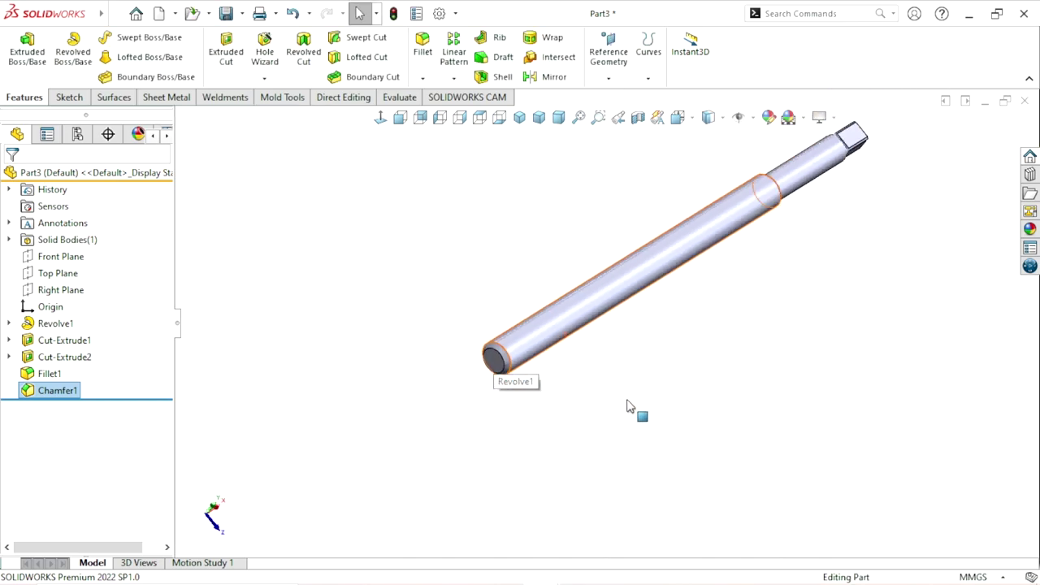
scroll(682, 371, down, 3)
middle_drag(707, 408, 742, 461)
scroll(741, 462, down, 5)
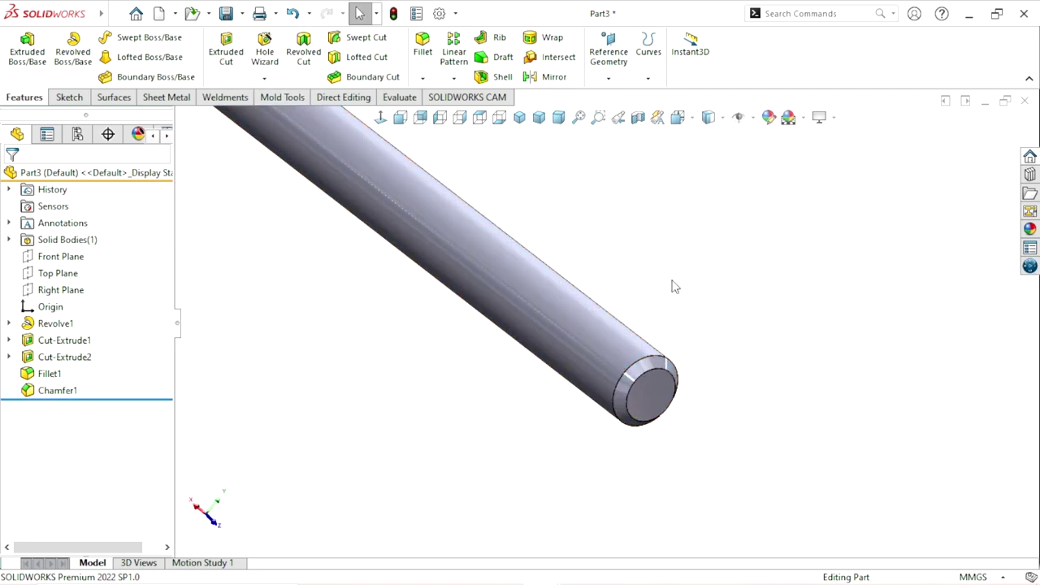
- Start a Thread feature located on the outer chamfer edge at the rod's plain end
click(264, 78)
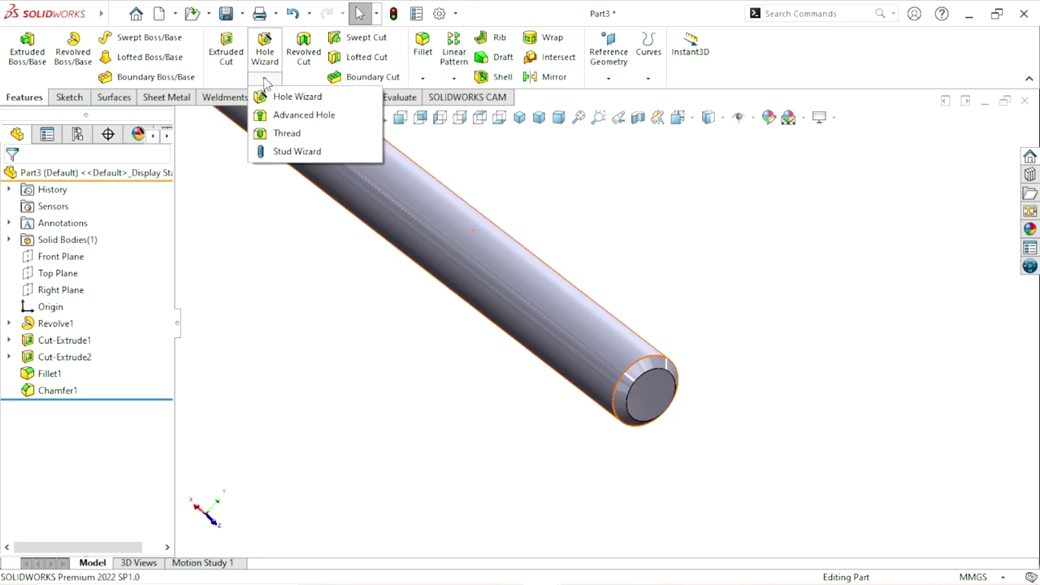
click(284, 134)
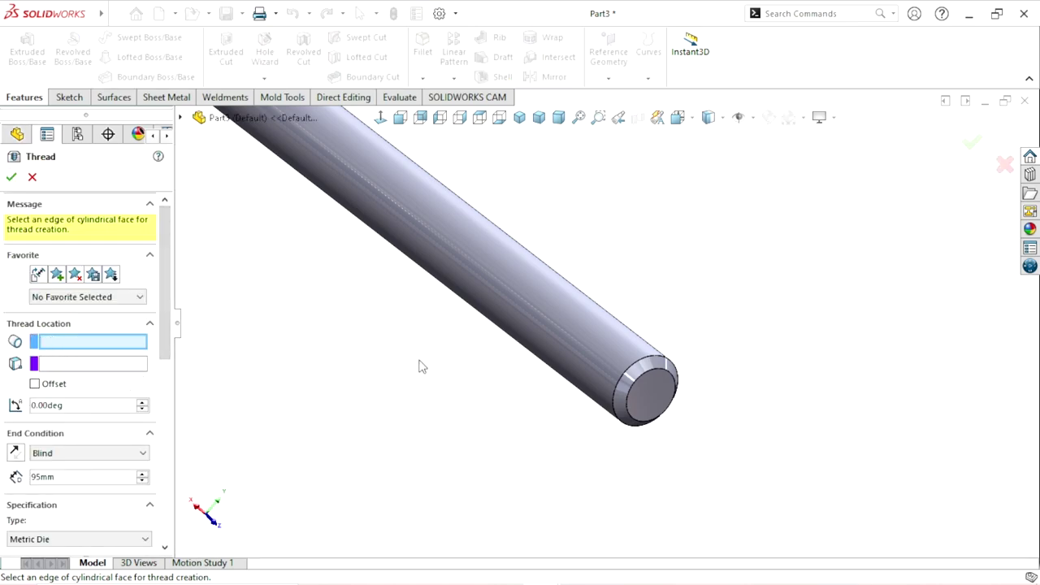
scroll(682, 390, down, 2)
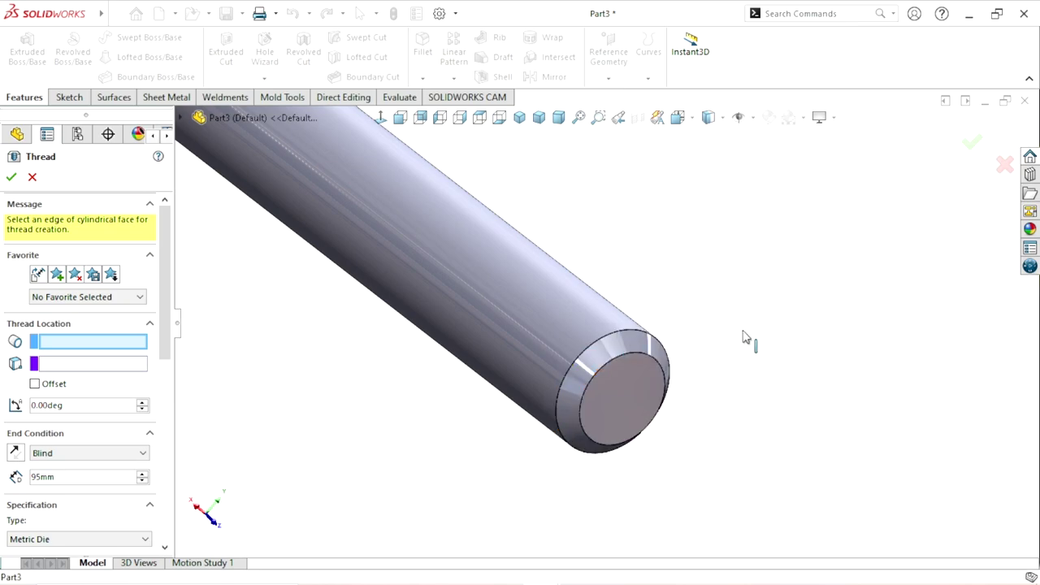
click(635, 376)
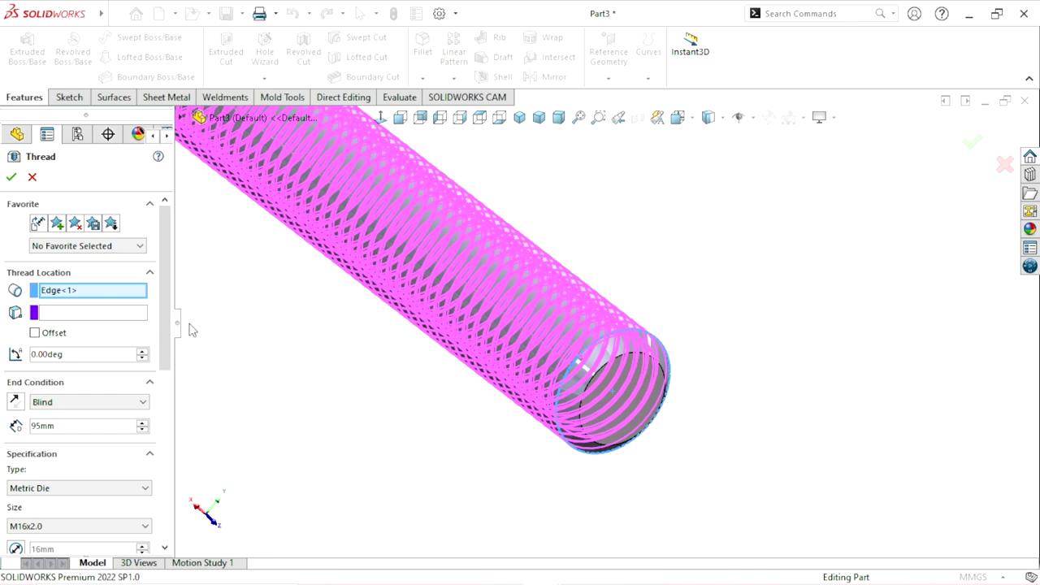
- Set the thread's Blind depth to 85 mm and check how far its preview extends along the rod
scroll(125, 365, down, 3)
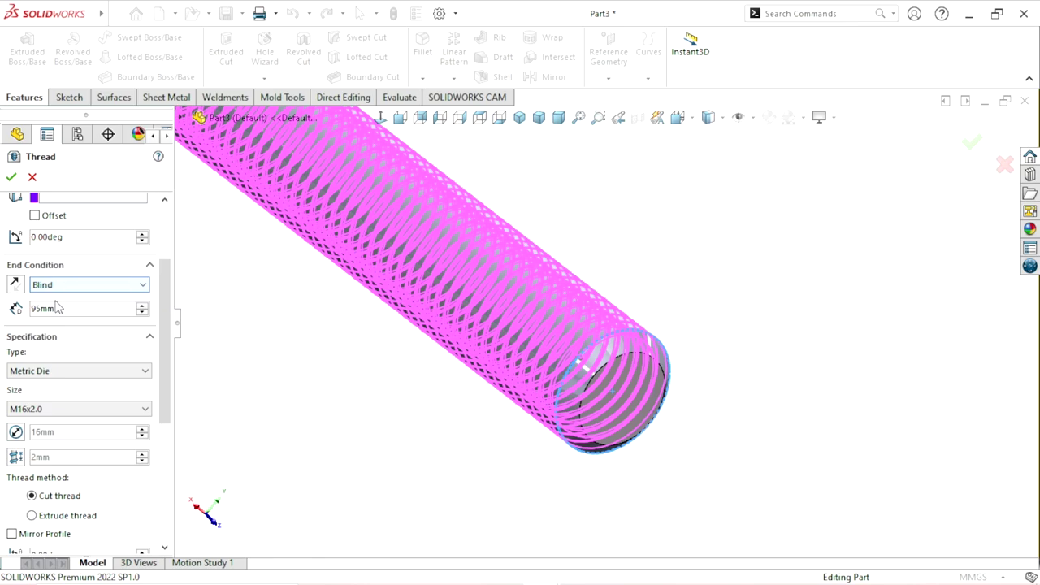
drag(72, 308, 2, 303)
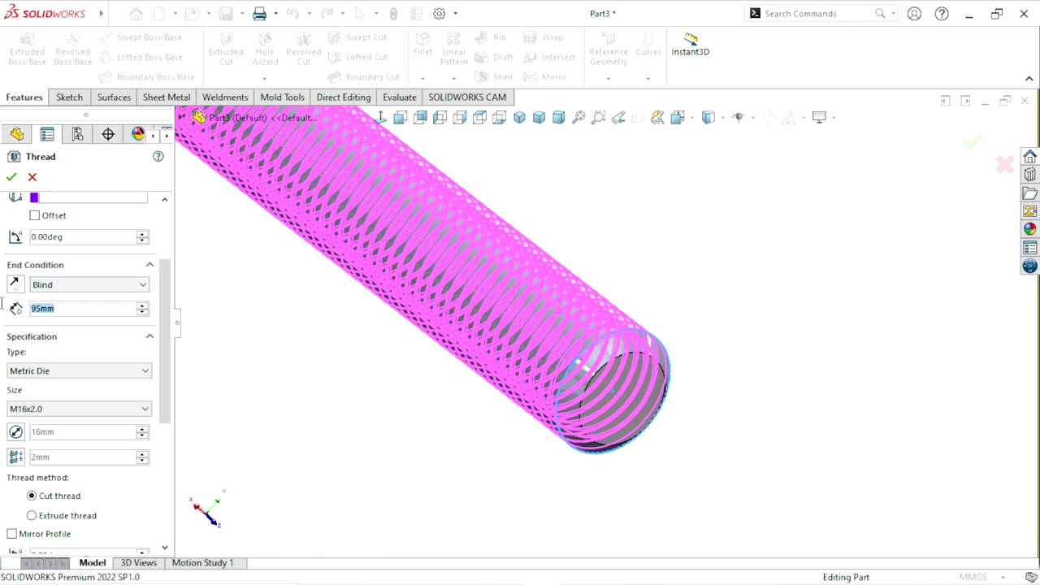
text(85)
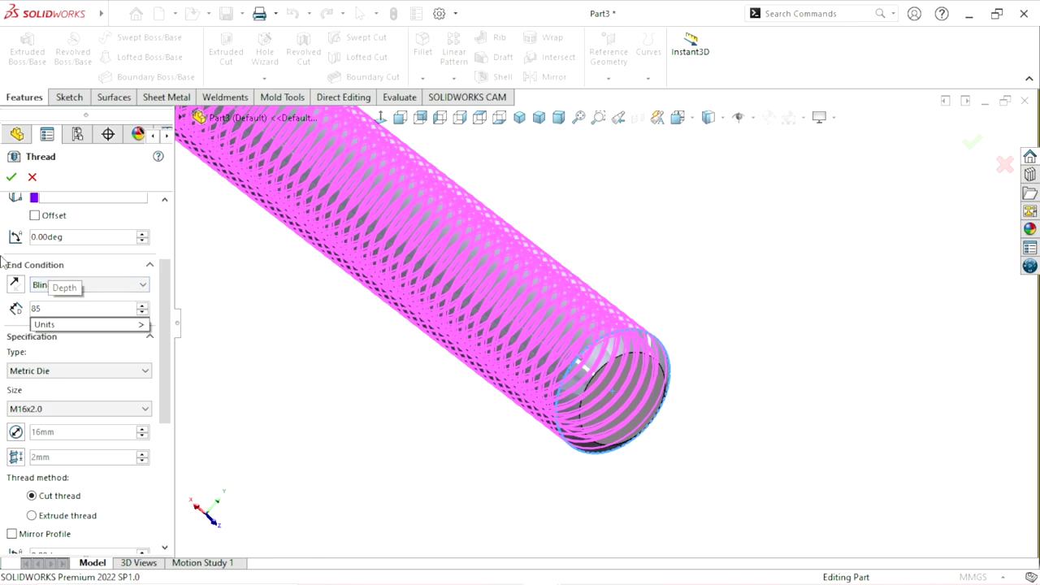
key(Return)
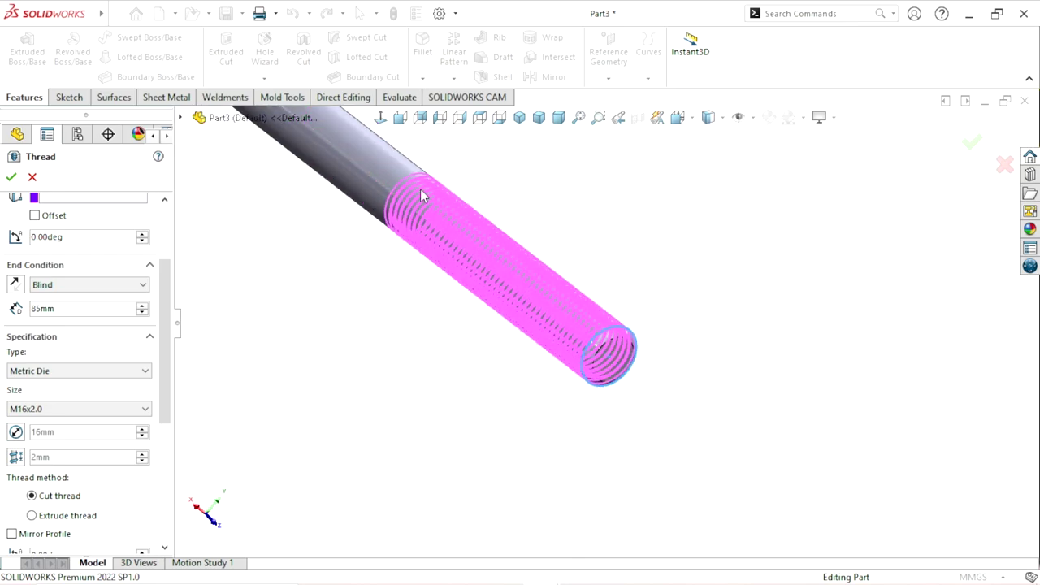
scroll(420, 192, down, 2)
scroll(541, 373, up, 2)
scroll(515, 276, down, 1)
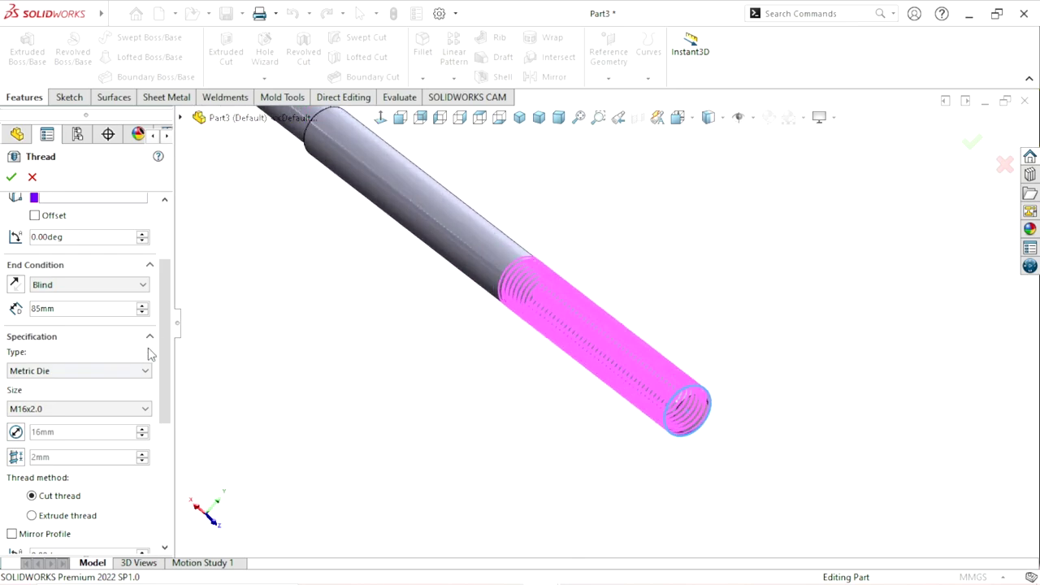
- Specify the thread as a left-hand Cut thread of type Metric Die with size M16x2.0
drag(162, 337, 162, 340)
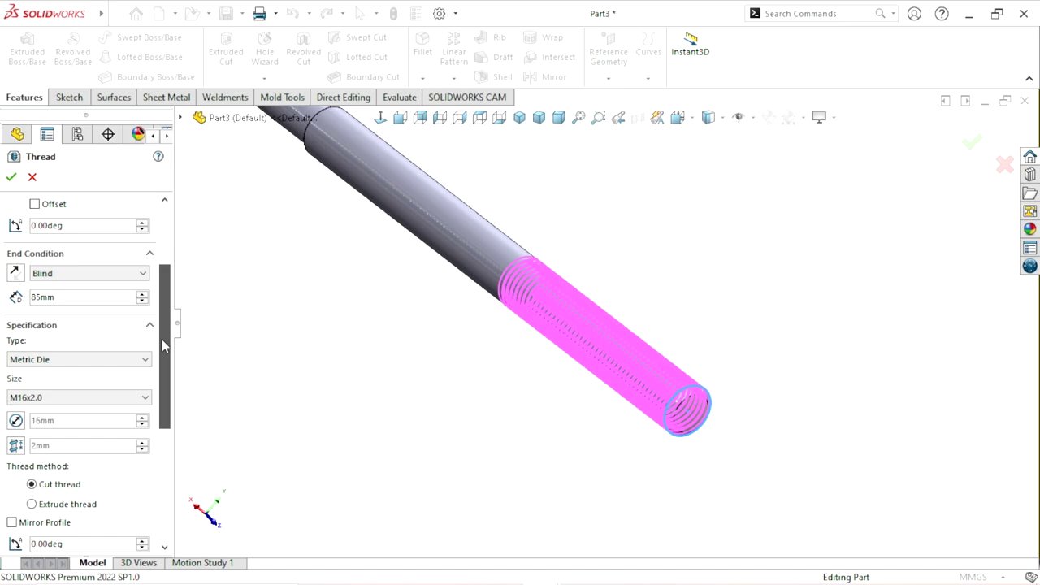
click(82, 363)
click(26, 363)
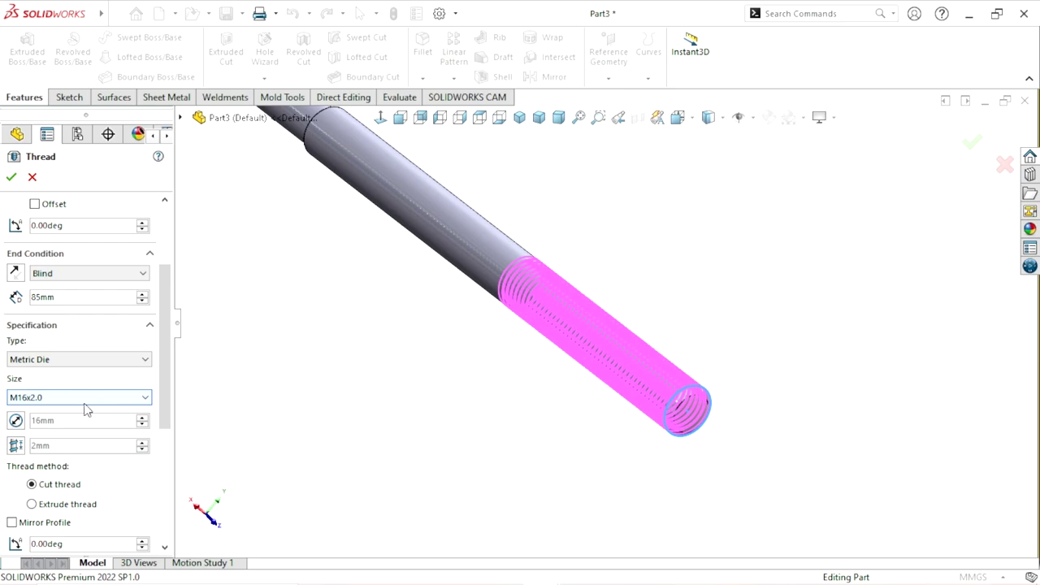
click(84, 398)
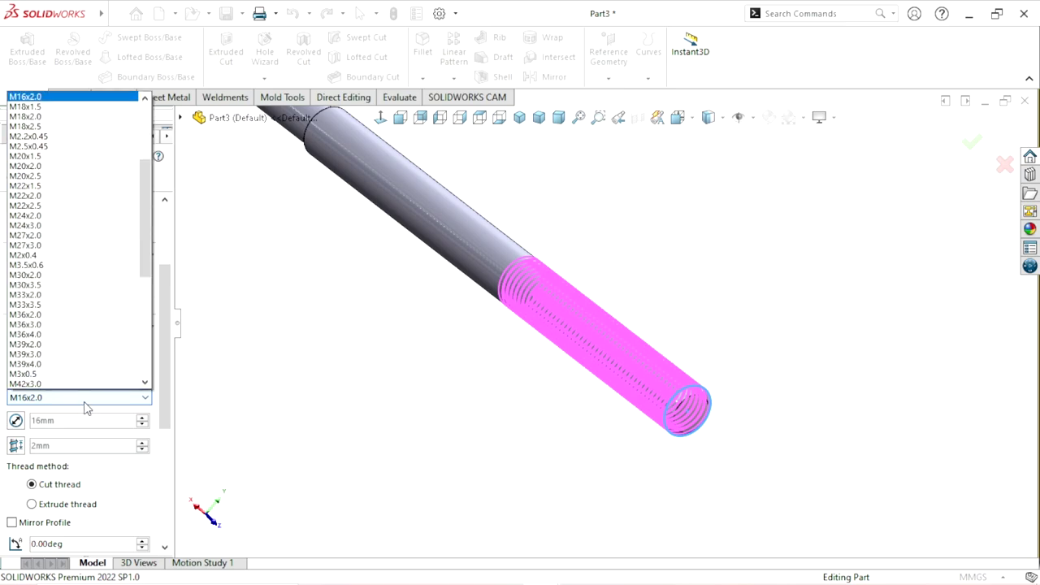
click(36, 98)
drag(172, 398, 160, 443)
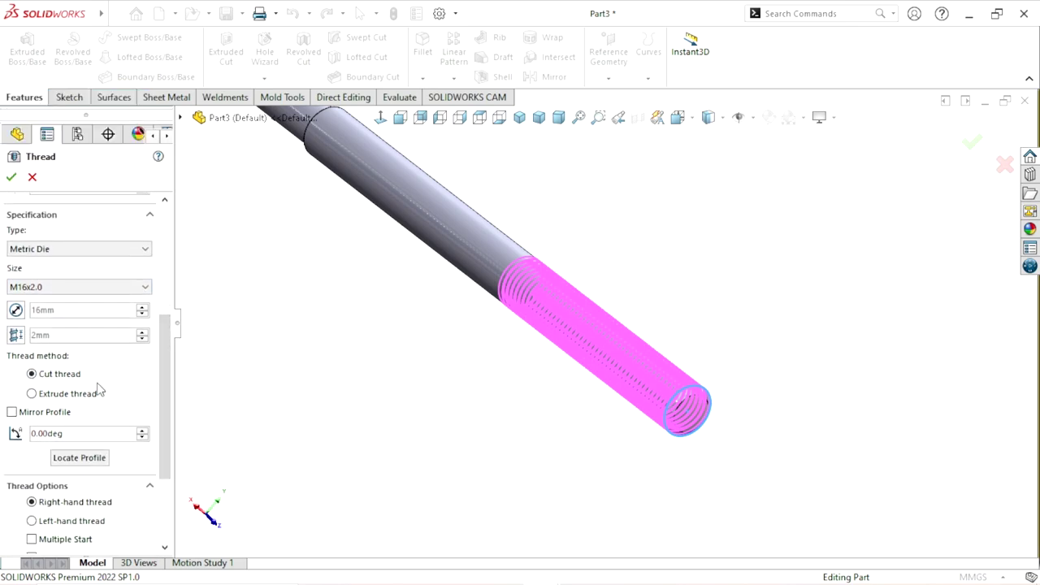
drag(167, 368, 161, 401)
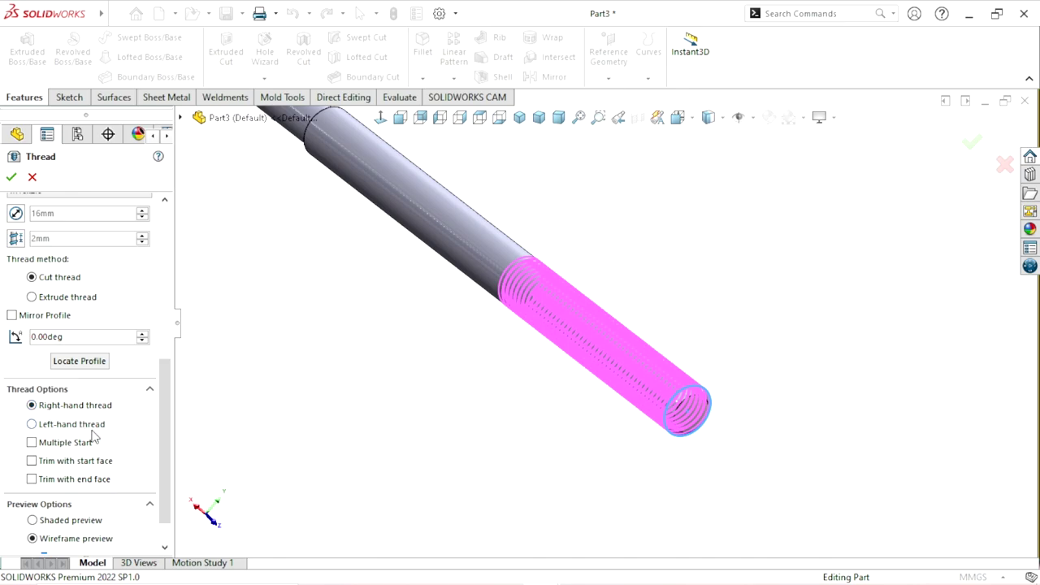
click(31, 424)
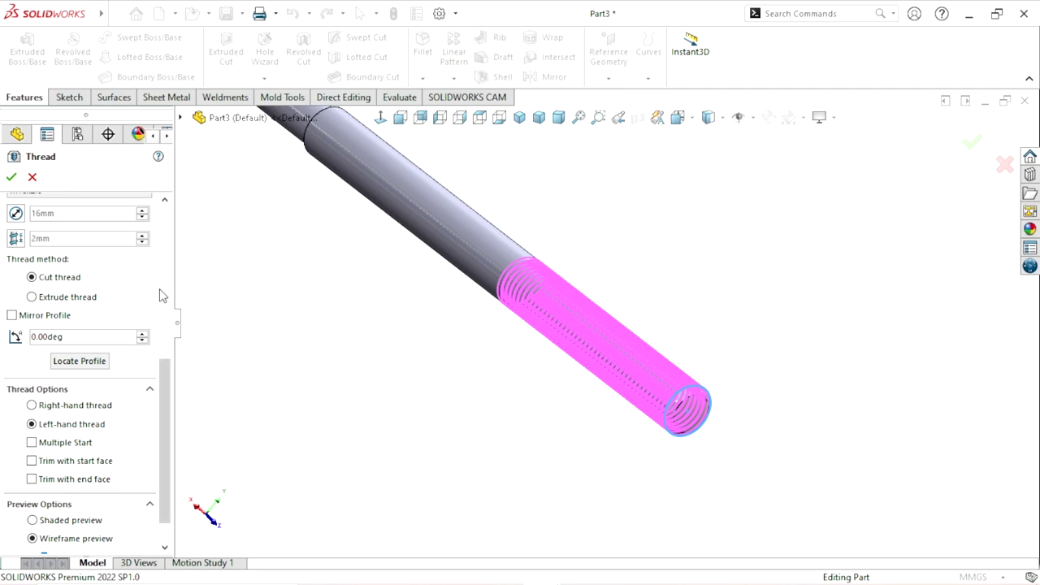
- Offset the thread start 5 mm outward beyond the rod's plain end, enable Maintain thread length, and create the thread
drag(161, 370, 161, 252)
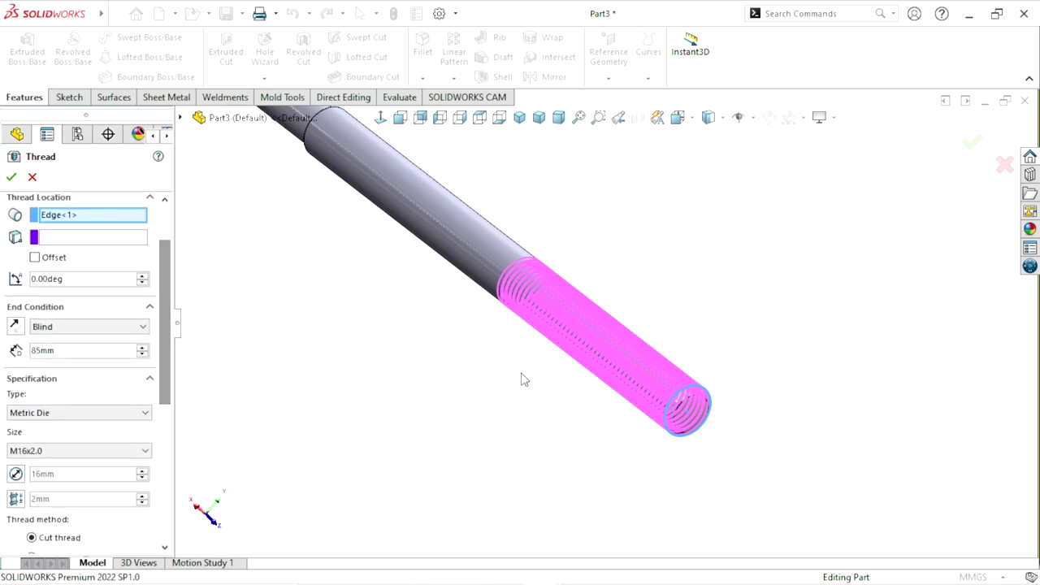
scroll(34, 324, up, 3)
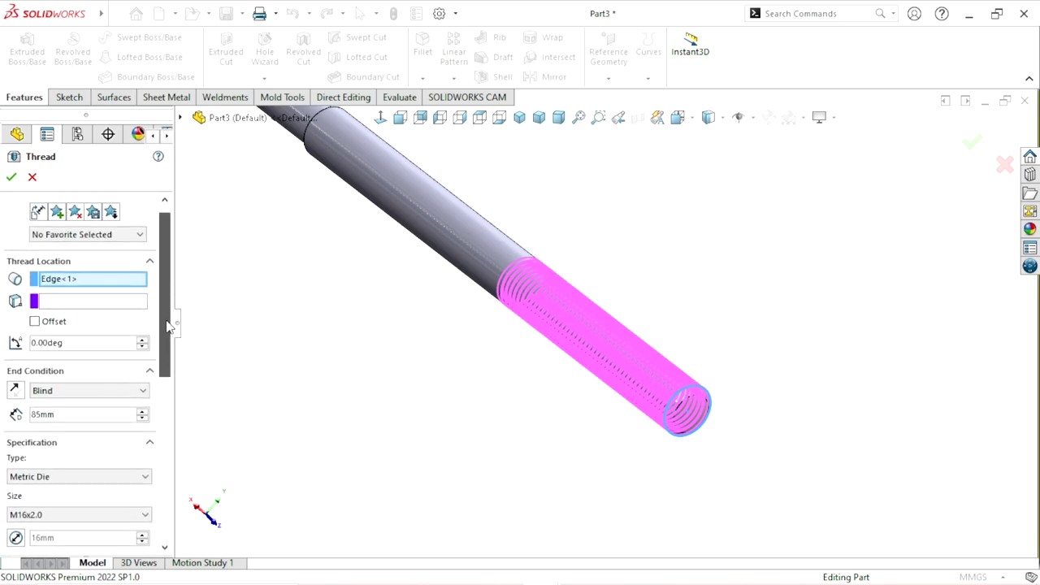
click(34, 324)
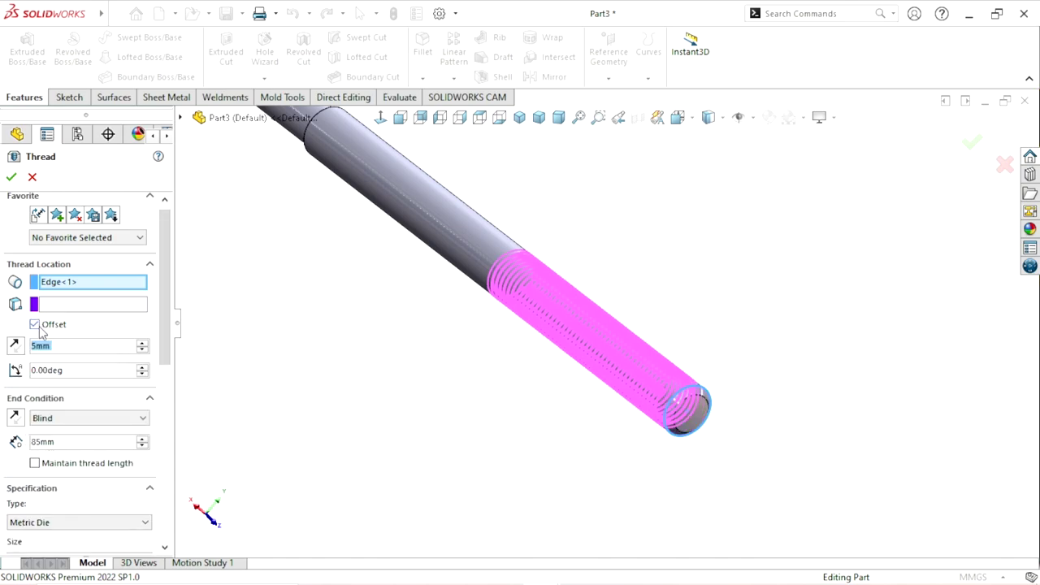
click(15, 345)
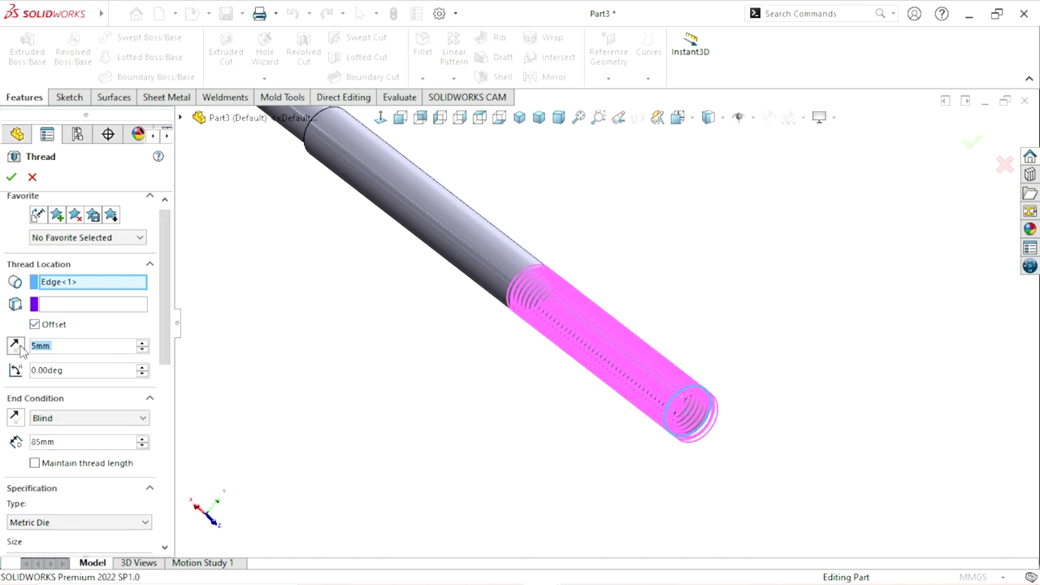
click(34, 463)
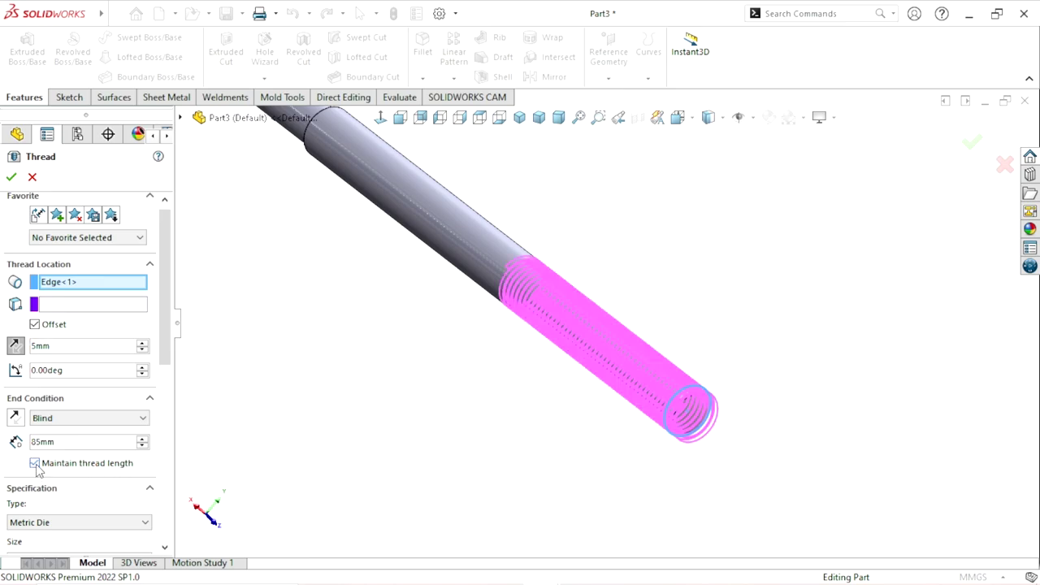
click(13, 179)
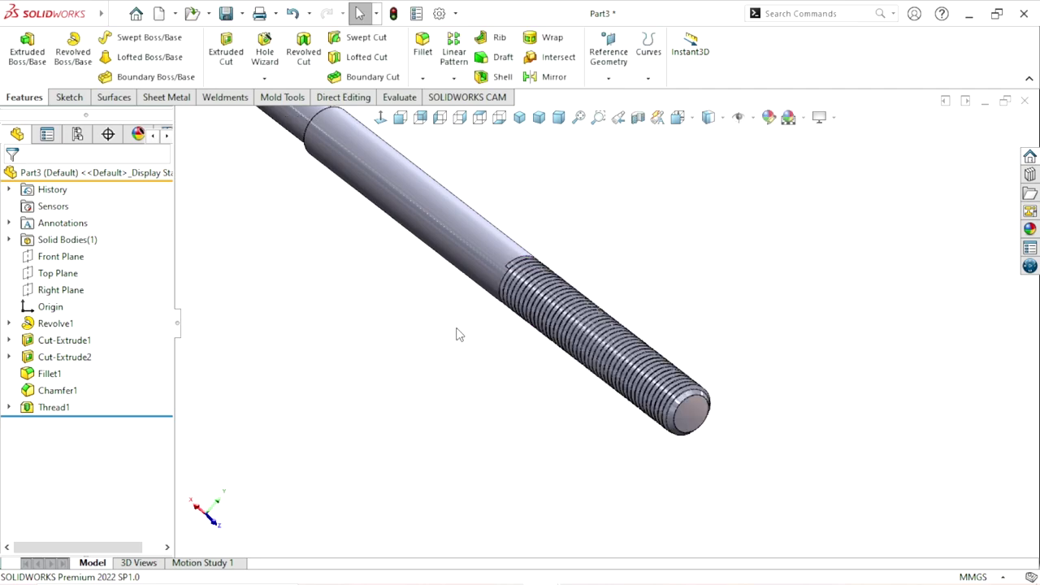
- Examine the cut thread on the plain end, finishing at the rod's stepped end
scroll(523, 366, up, 3)
scroll(565, 422, down, 4)
middle_drag(565, 422, 580, 473)
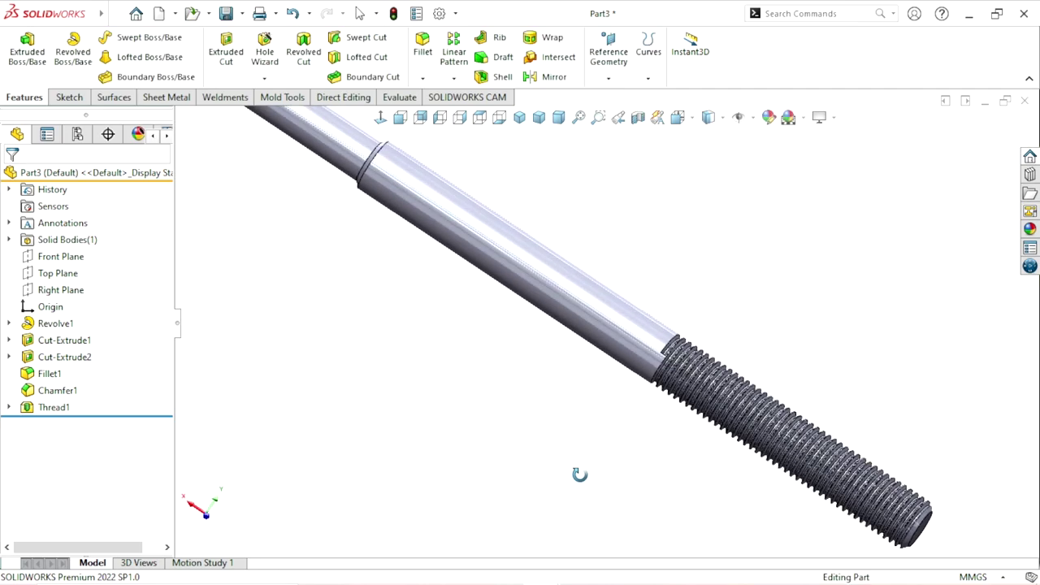
scroll(578, 451, up, 3)
scroll(721, 385, down, 2)
scroll(630, 475, up, 3)
middle_drag(511, 330, 638, 344)
scroll(638, 345, down, 4)
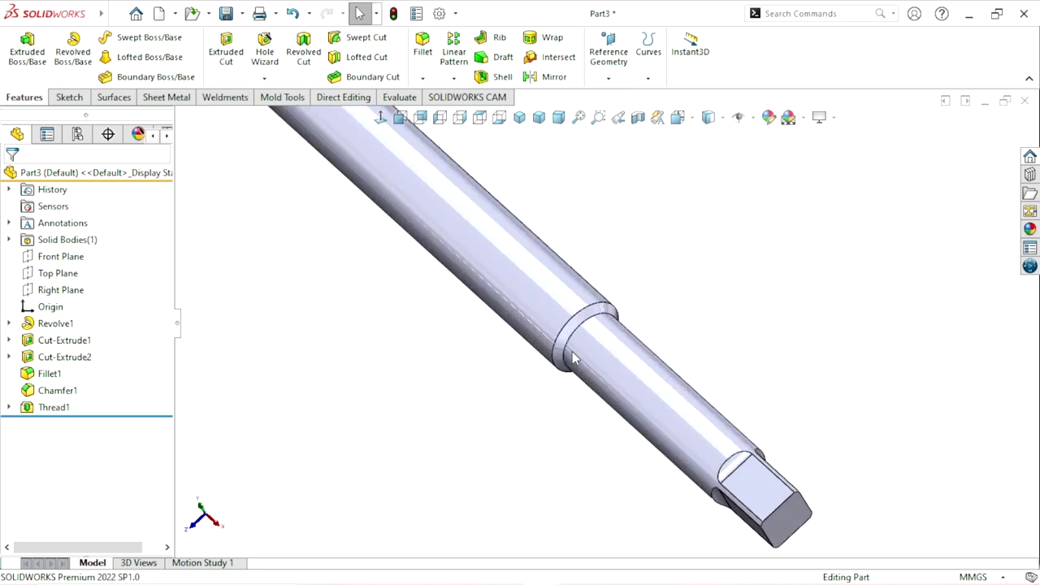
- Start a second Thread feature located on the outer chamfer edge beside the rod's stepped end
click(599, 332)
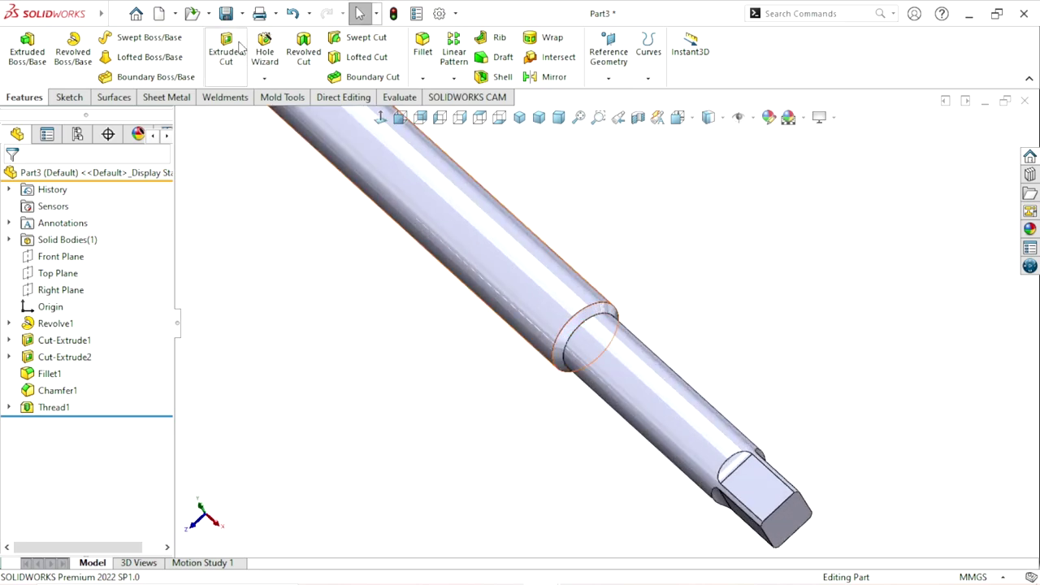
click(264, 78)
click(281, 134)
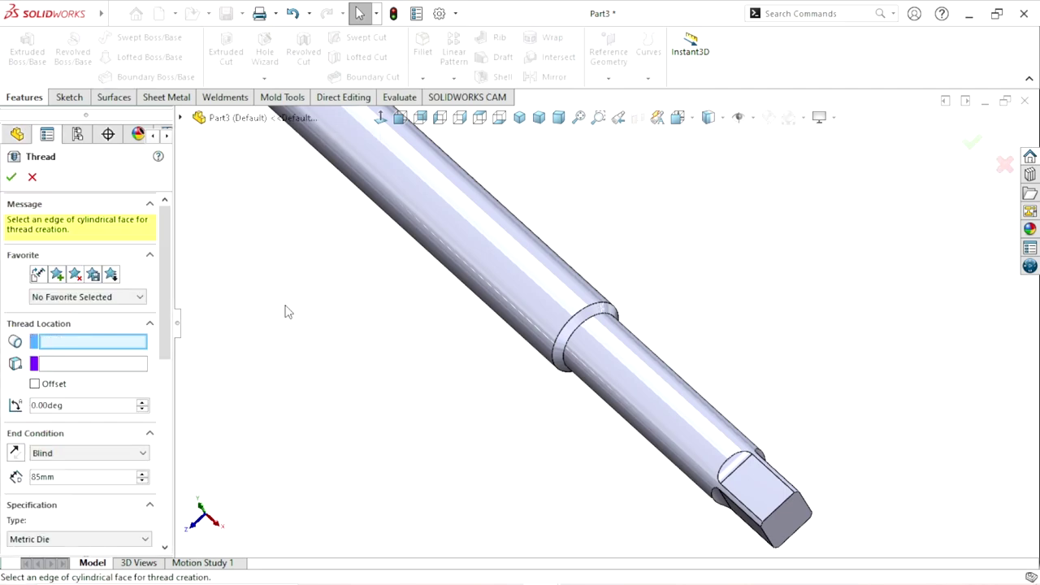
click(594, 341)
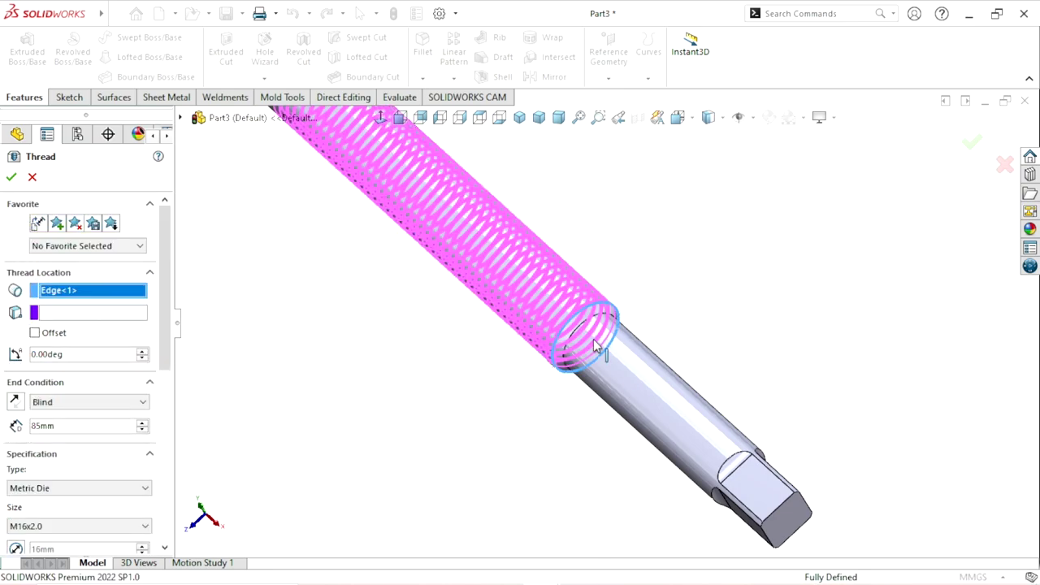
- Keep the second thread's specification as Metric Die M16x2.0, Cut thread, with the right-hand option
drag(163, 322, 165, 432)
double_click(81, 318)
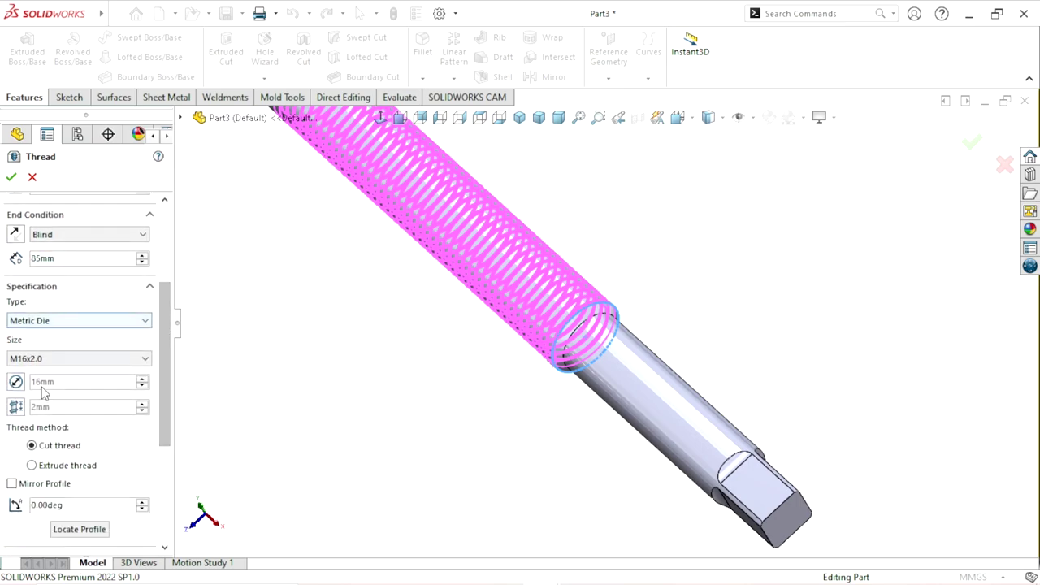
drag(163, 385, 165, 457)
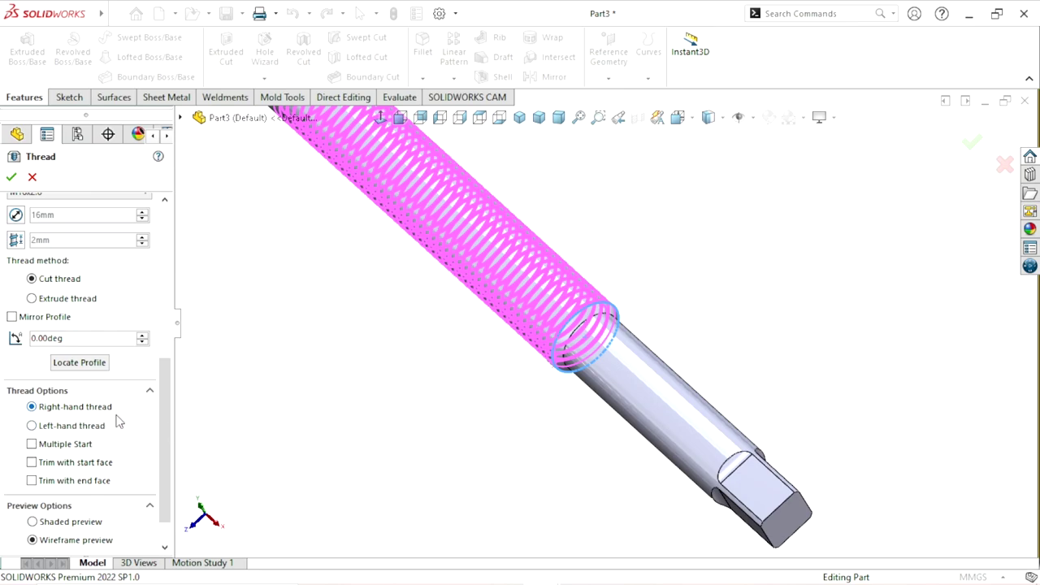
drag(165, 439, 182, 315)
scroll(166, 321, up, 1)
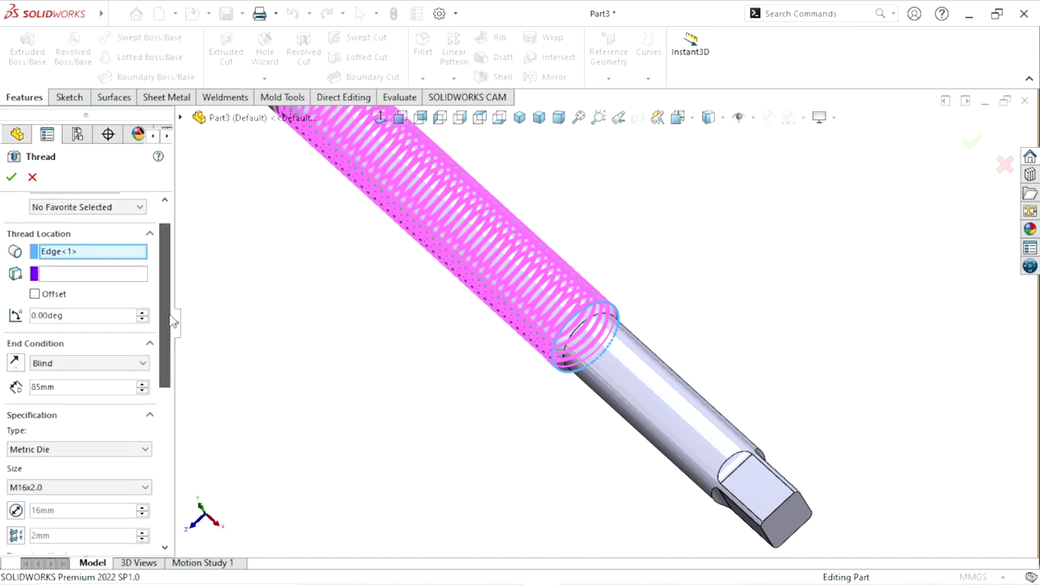
- Offset the second thread's start 5 mm outward over the step, enable Maintain thread length, and create the thread
click(34, 295)
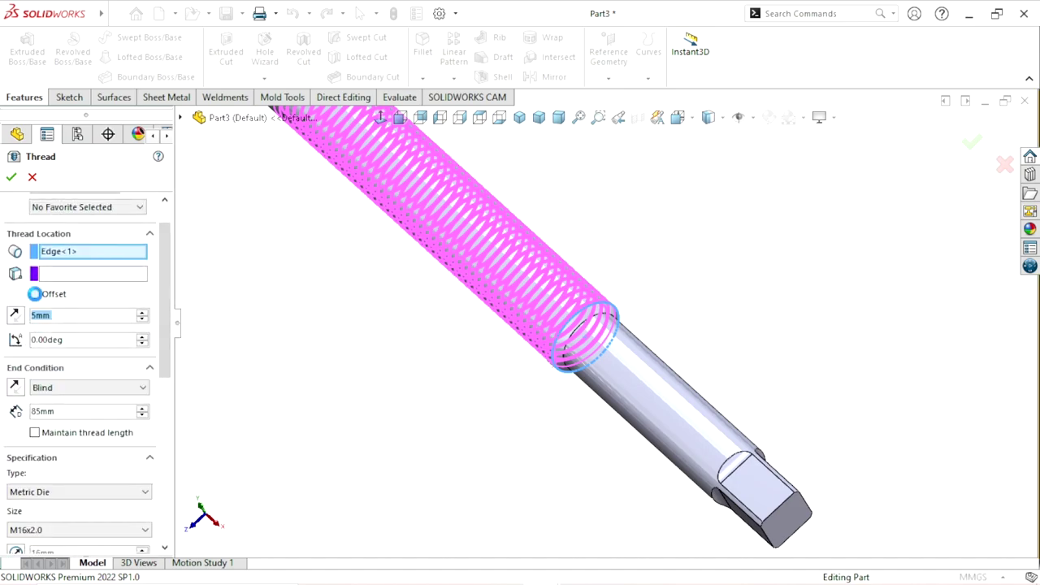
scroll(496, 325, up, 3)
scroll(491, 292, down, 3)
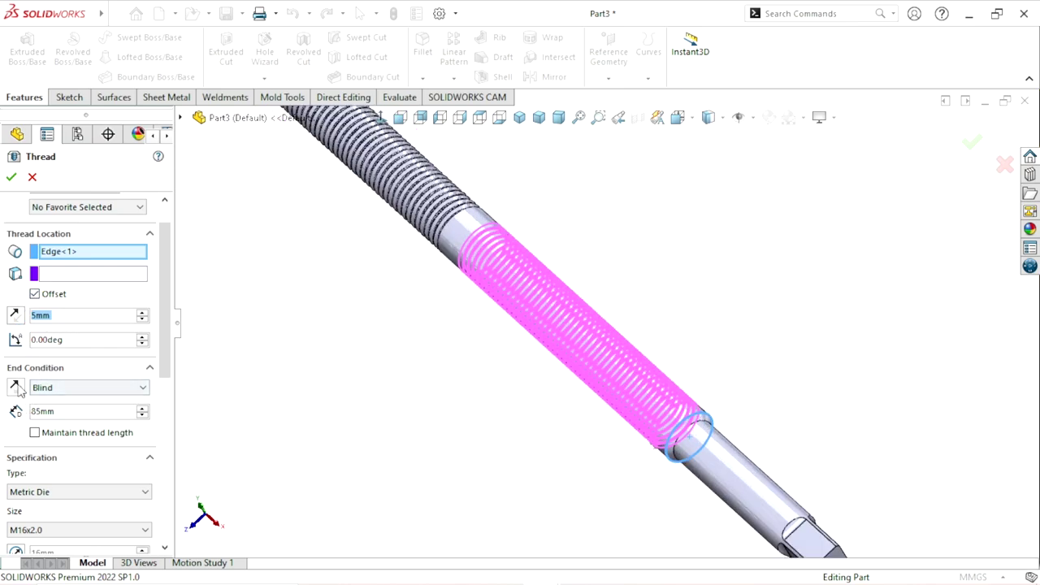
click(13, 317)
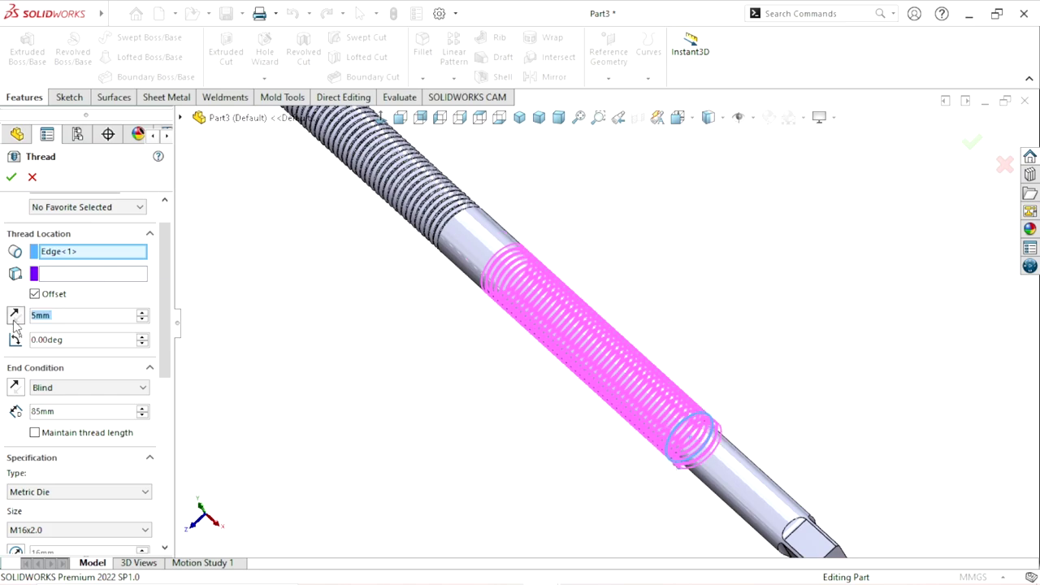
click(35, 435)
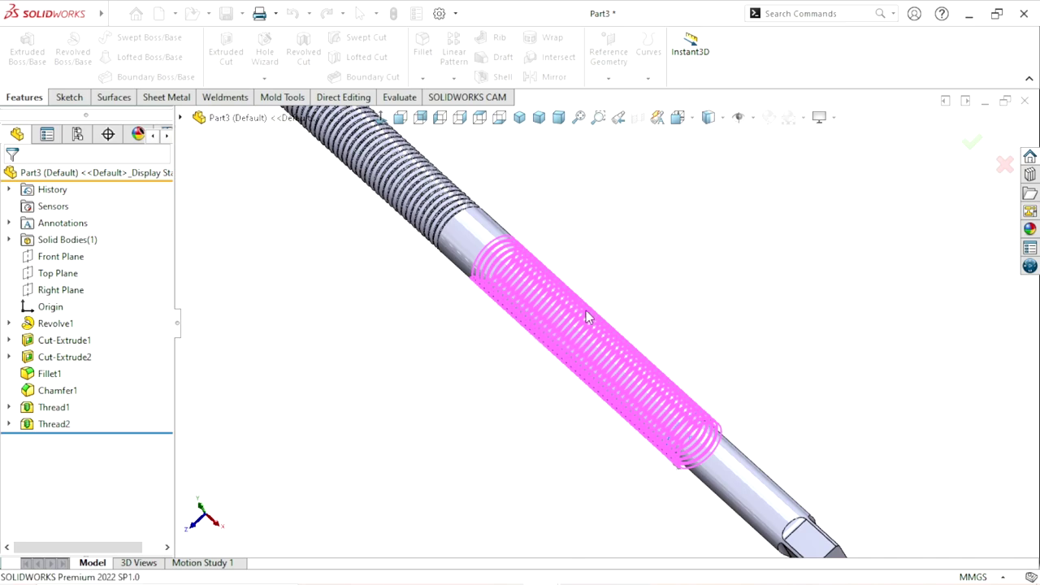
- Inspect both threaded sections of the rod and start a new sketch on the Top Plane
middle_drag(576, 357, 617, 323)
scroll(611, 328, up, 5)
middle_drag(616, 376, 671, 384)
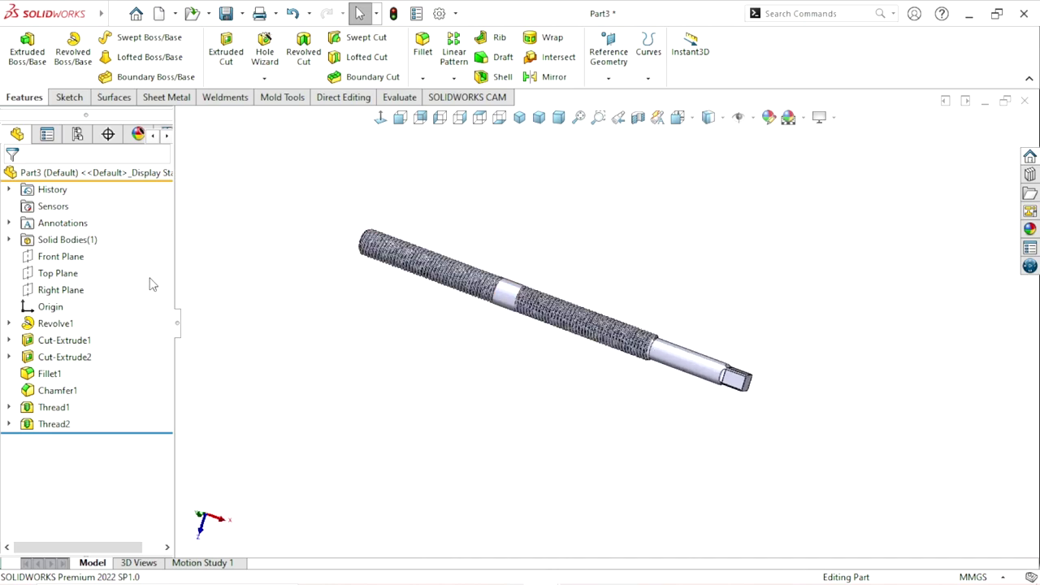
click(59, 273)
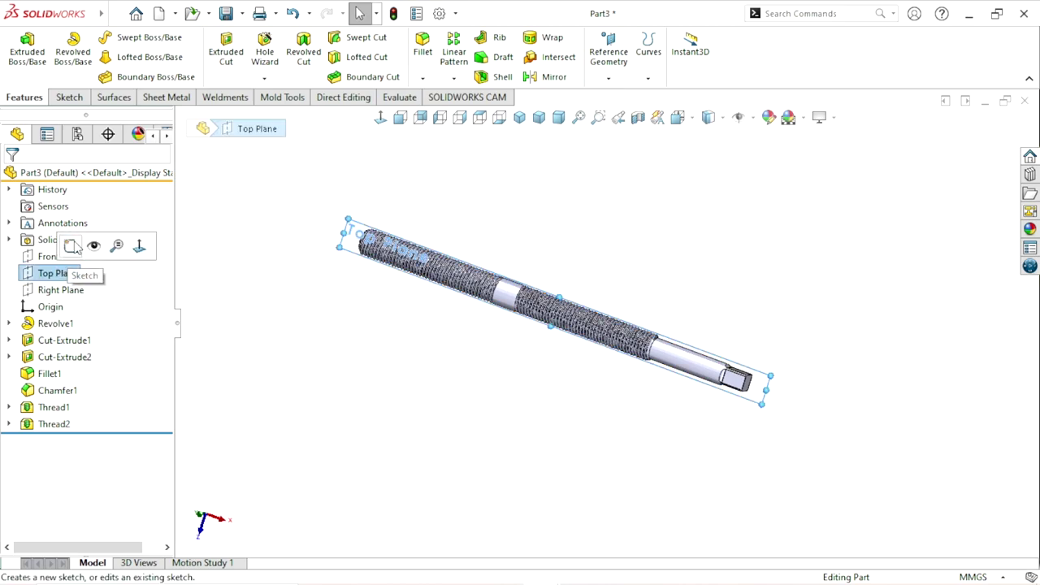
click(72, 245)
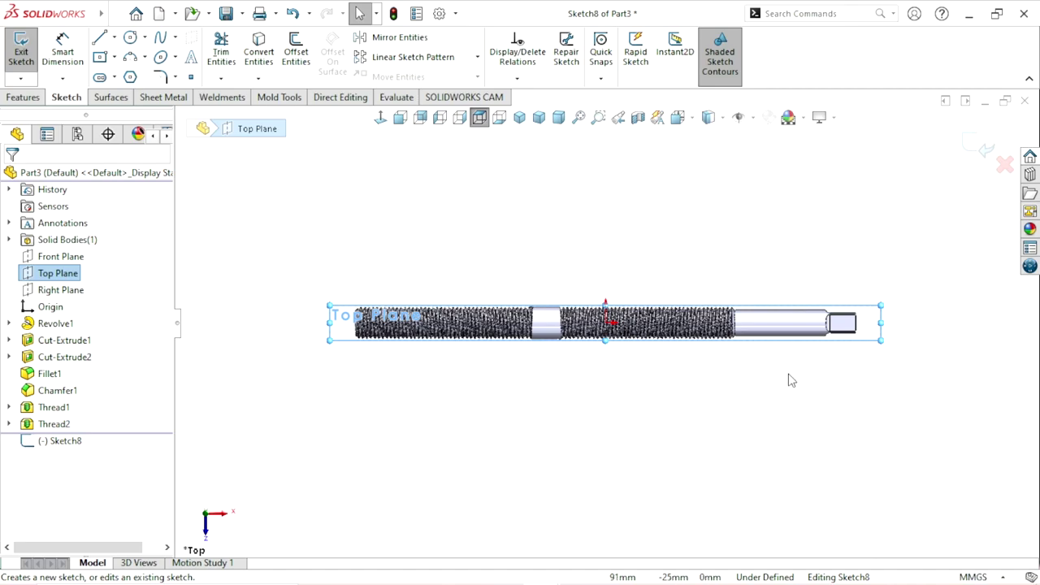
- Sketch a horizontal centerline along the rod axis from the origin to the end of the square tip
scroll(800, 364, up, 1)
scroll(837, 332, down, 5)
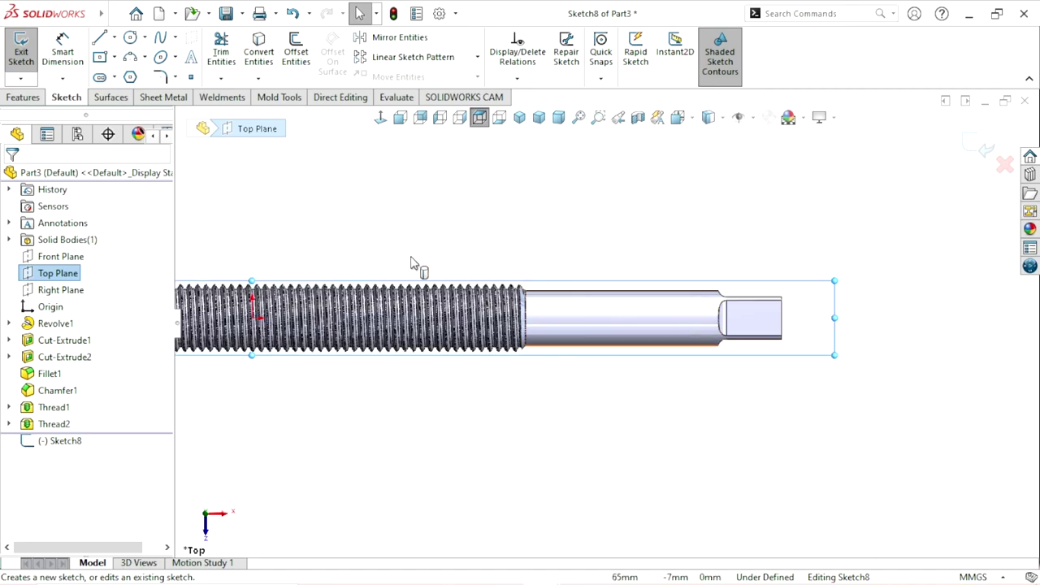
click(115, 38)
click(132, 74)
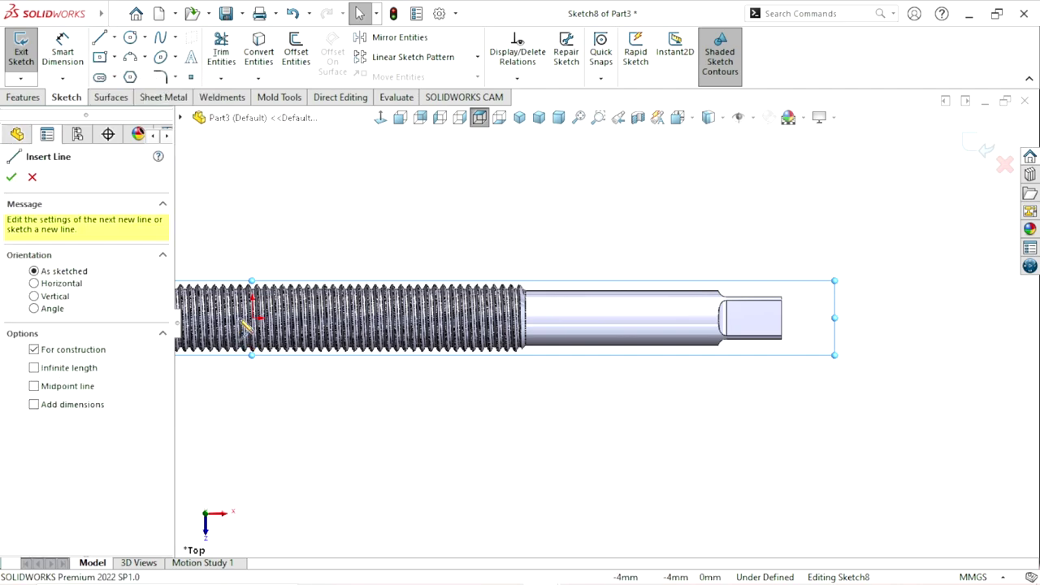
click(253, 318)
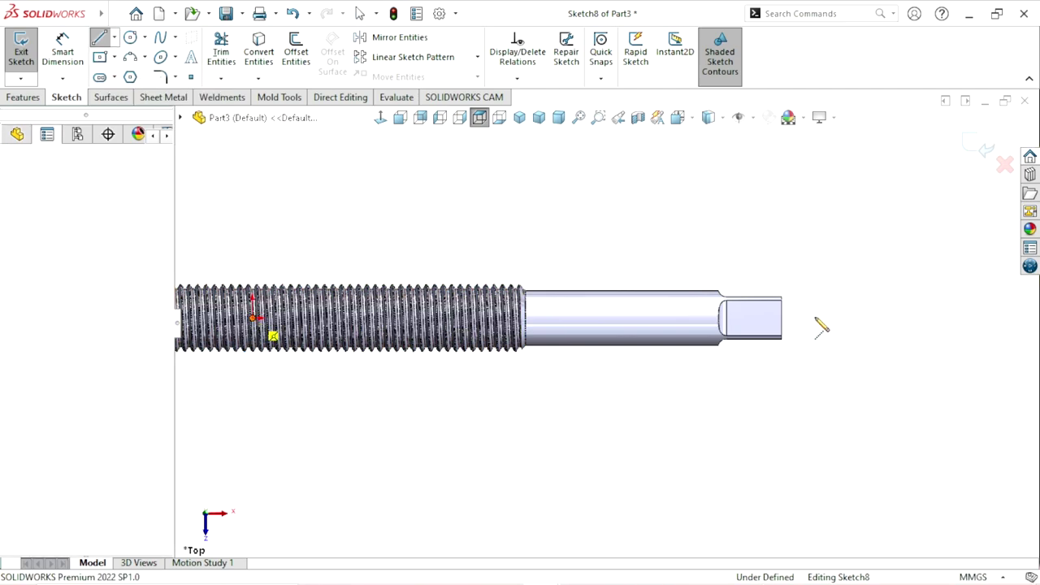
click(781, 318)
right_click(875, 277)
click(868, 262)
scroll(624, 341, up, 2)
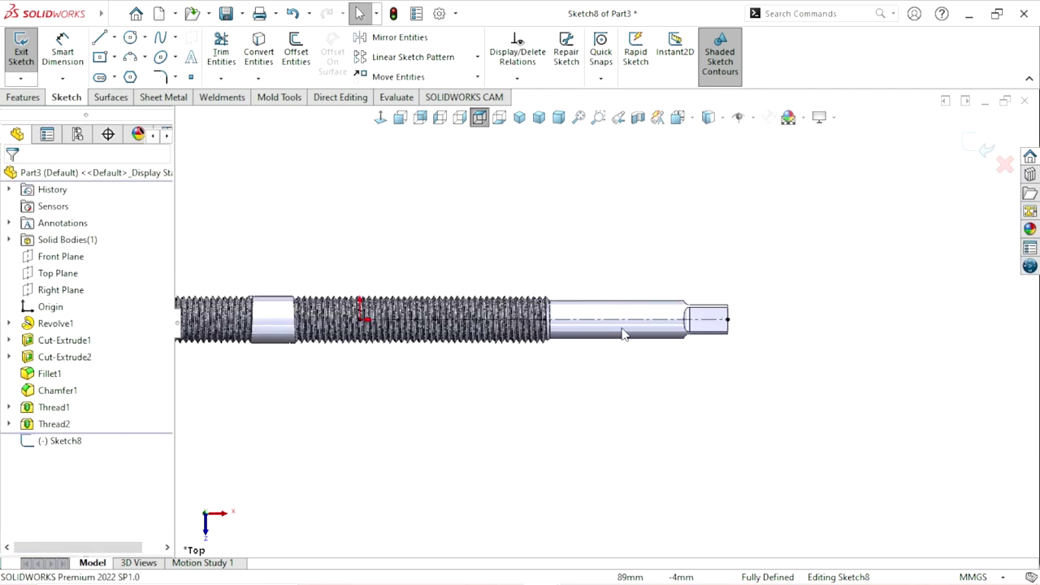
scroll(624, 342, down, 2)
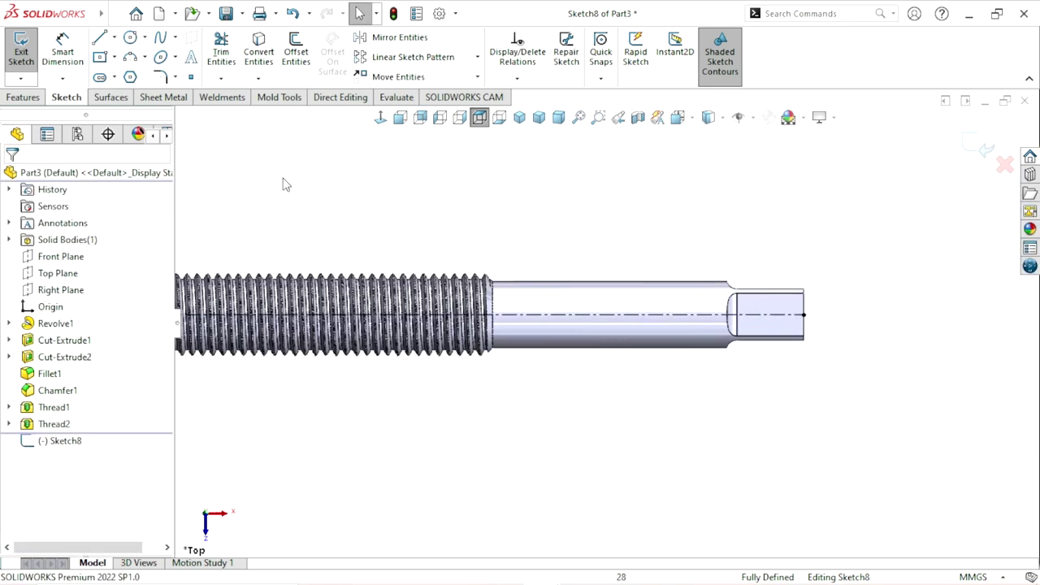
- Sketch a circle about 5.7 mm in diameter centred on the centerline, on the plain stepped section just beyond the thread
click(131, 39)
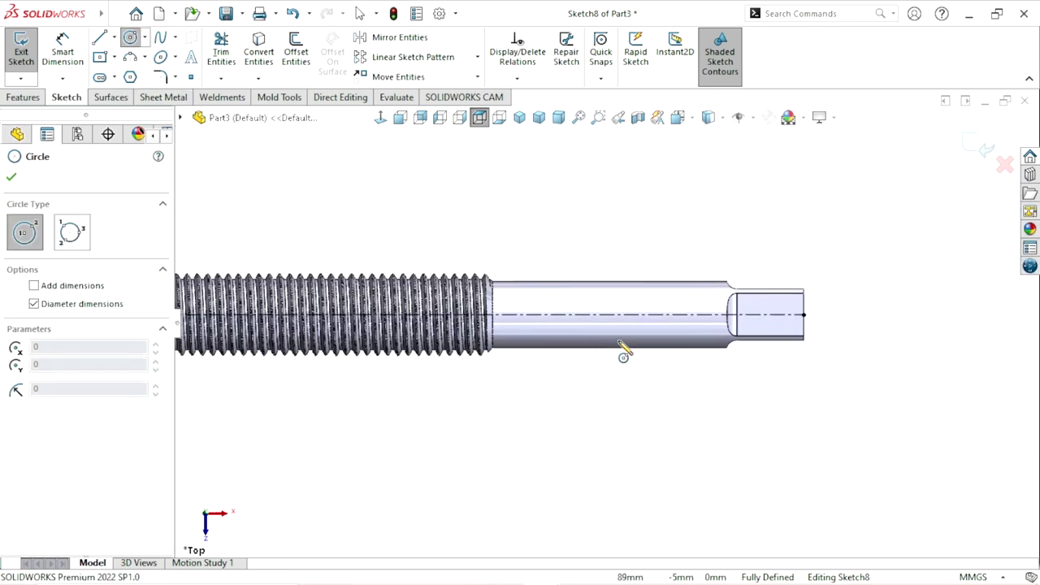
click(518, 314)
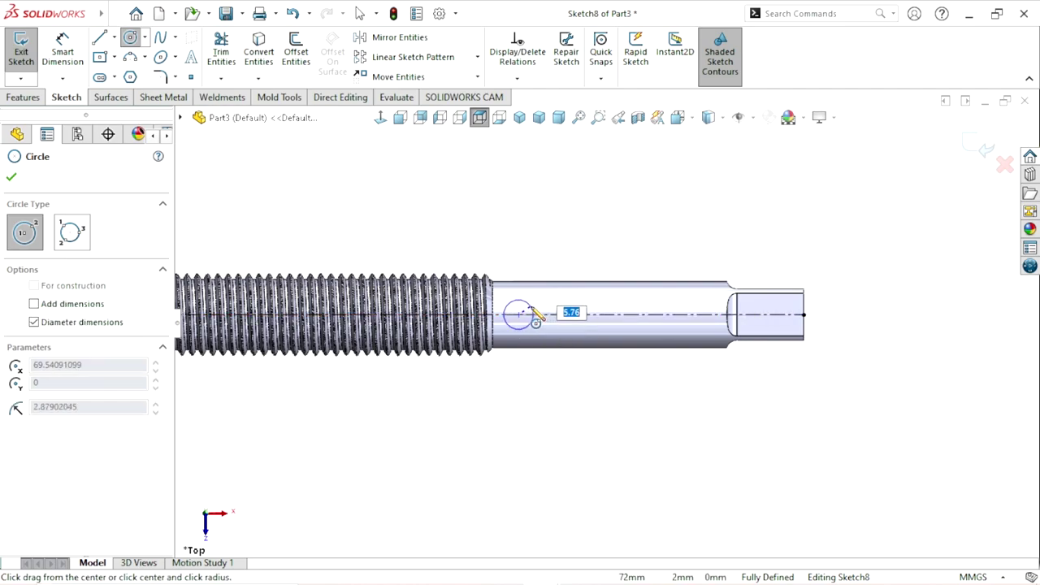
click(536, 317)
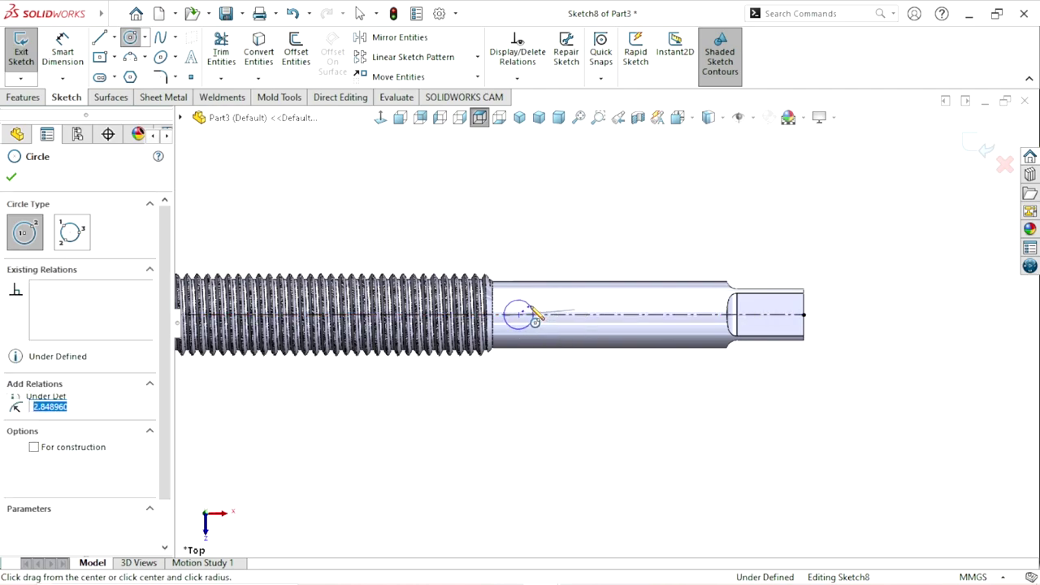
- Sketch a second circle about 6.2 mm in diameter centred on the centerline, on the stepped section near the square tip
click(663, 314)
click(679, 317)
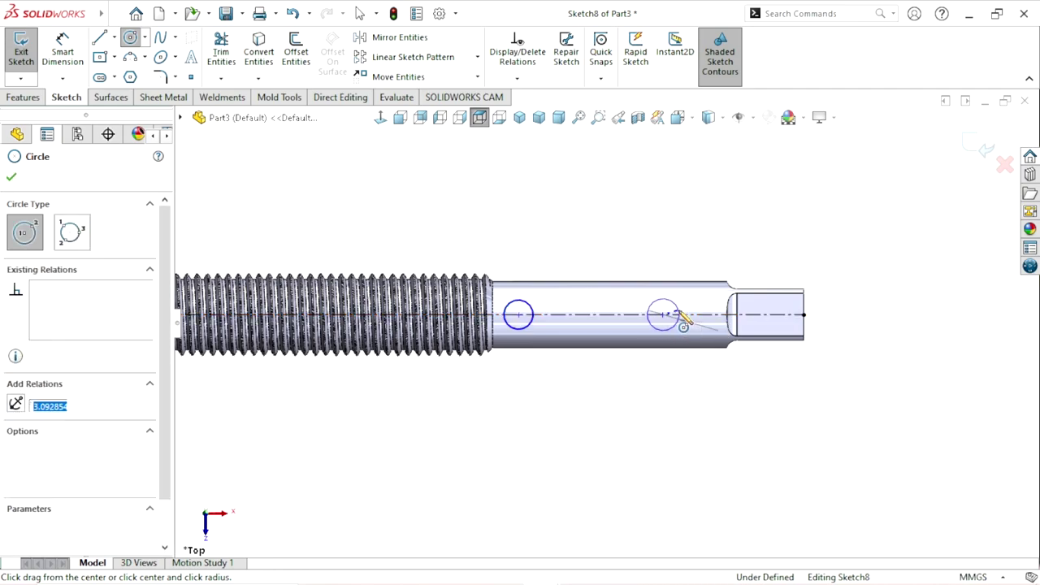
scroll(567, 333, down, 2)
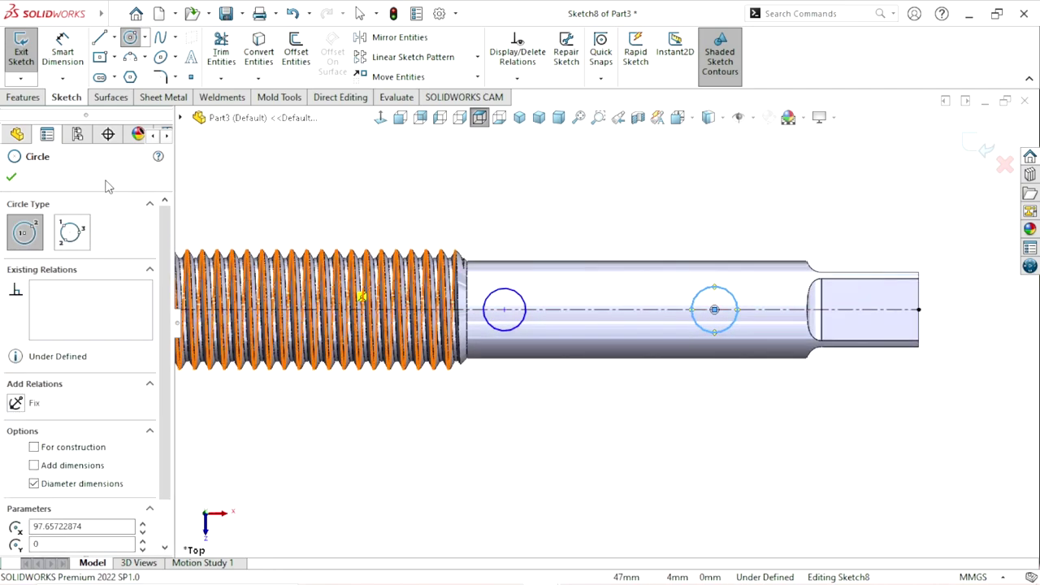
click(12, 181)
- Dimension the distance between the two circle centres and set it to 33 mm
click(63, 50)
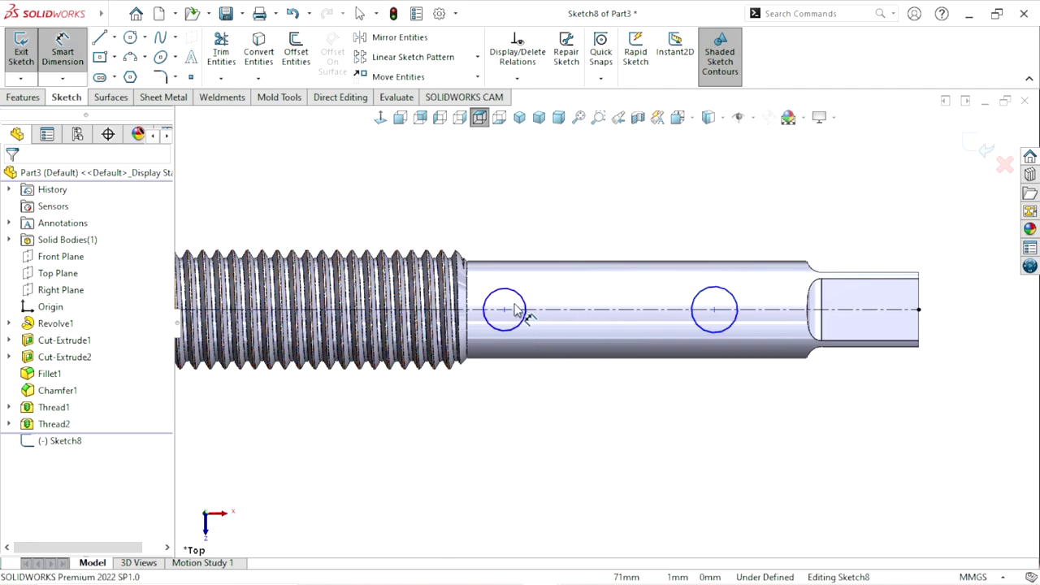
click(504, 310)
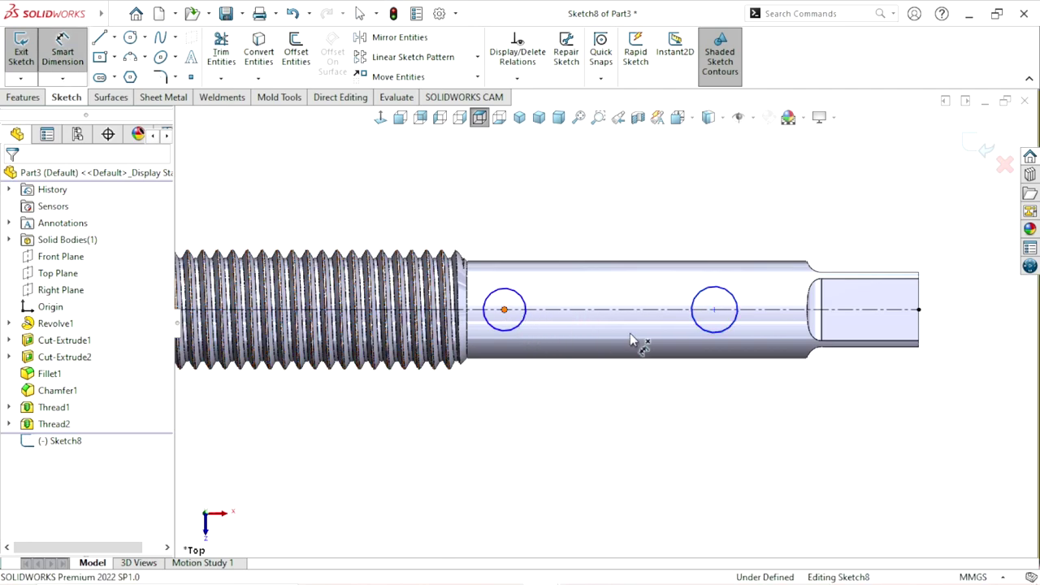
click(714, 310)
click(603, 180)
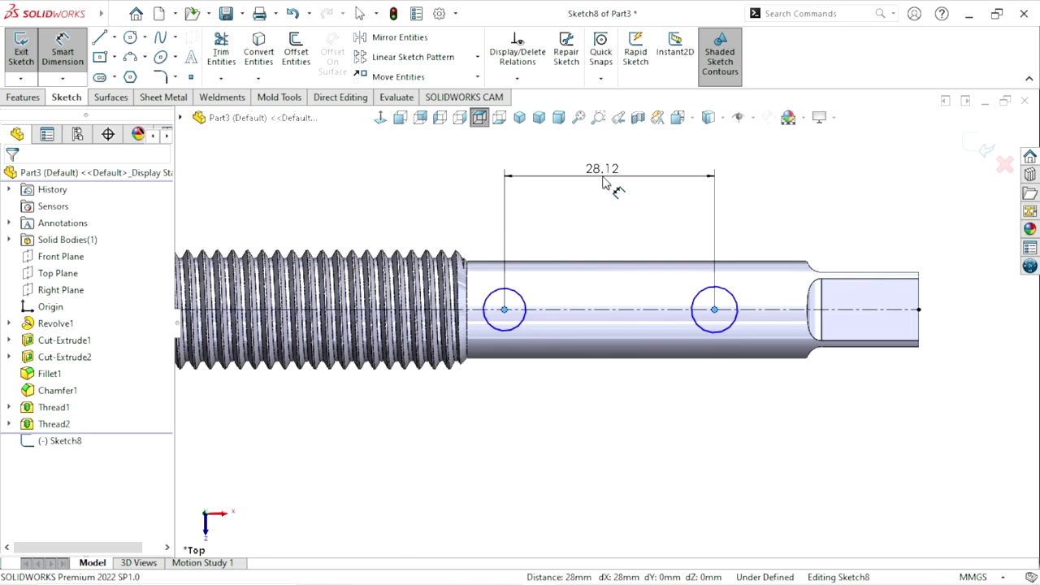
text(33)
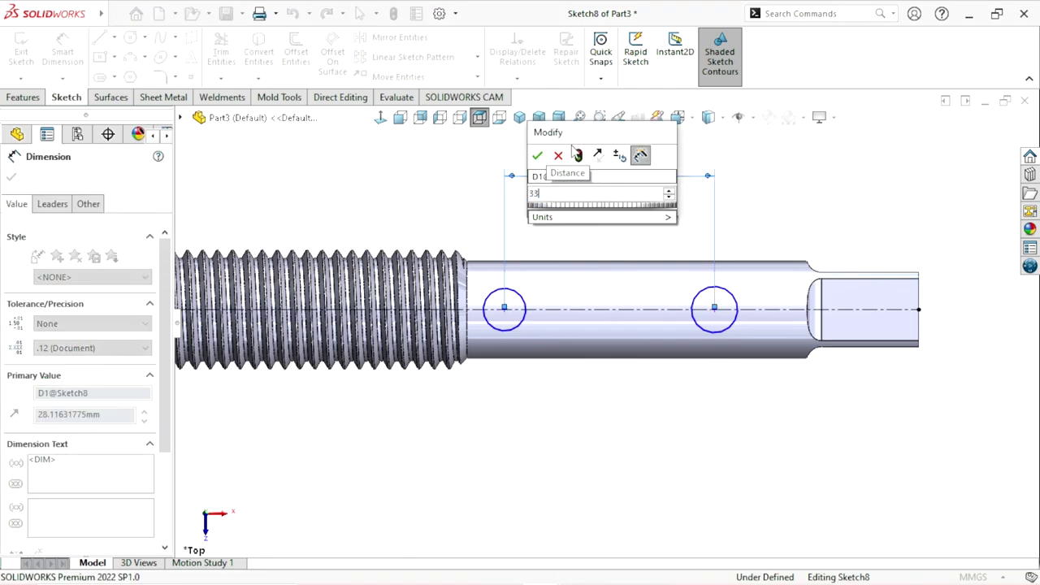
click(537, 155)
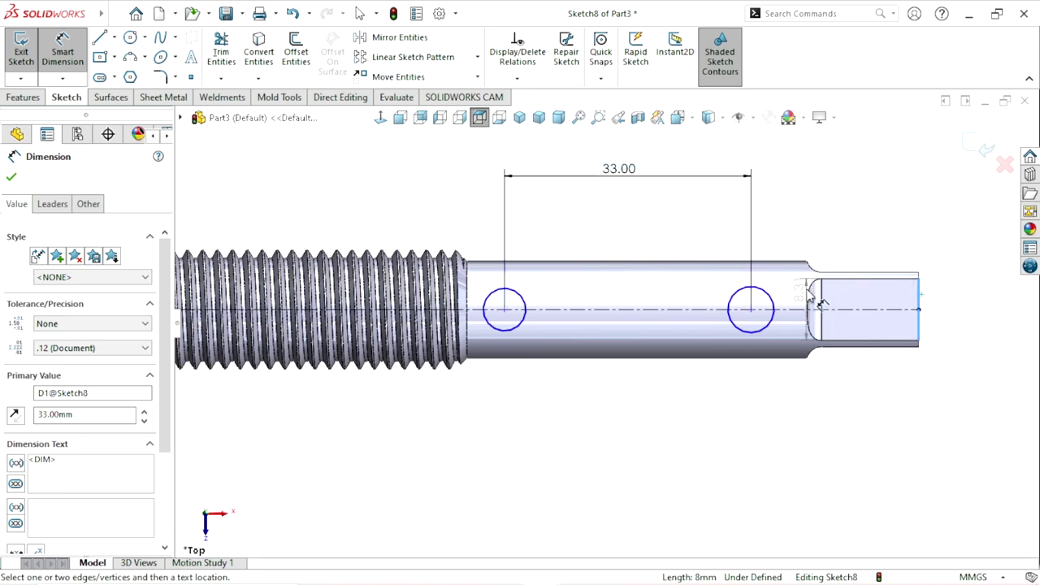
- Dimension the circle nearest the square tip from the rod's end edge and set the distance to 22.5 mm
click(751, 310)
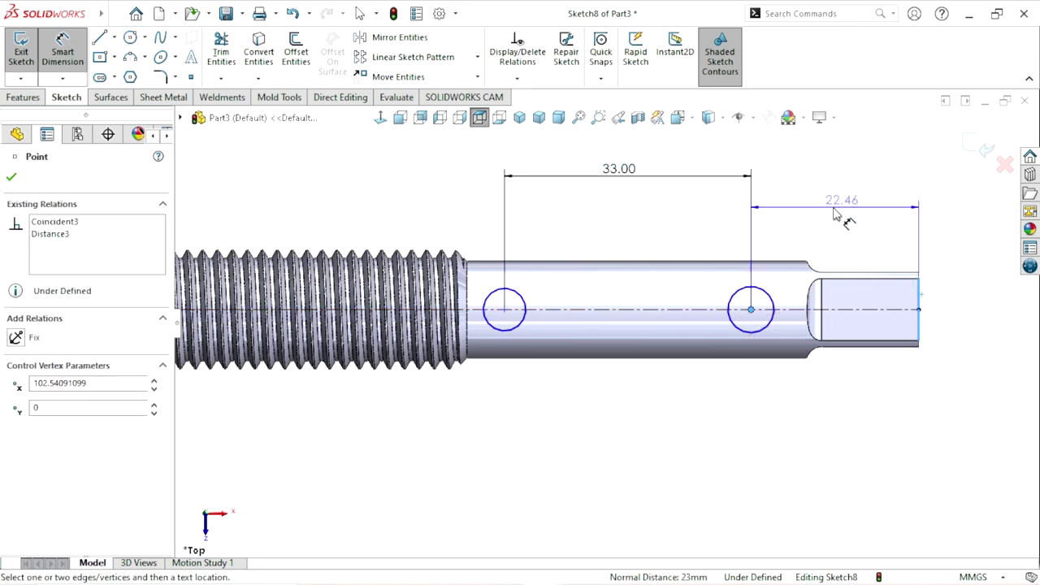
click(819, 212)
click(821, 213)
text(2)
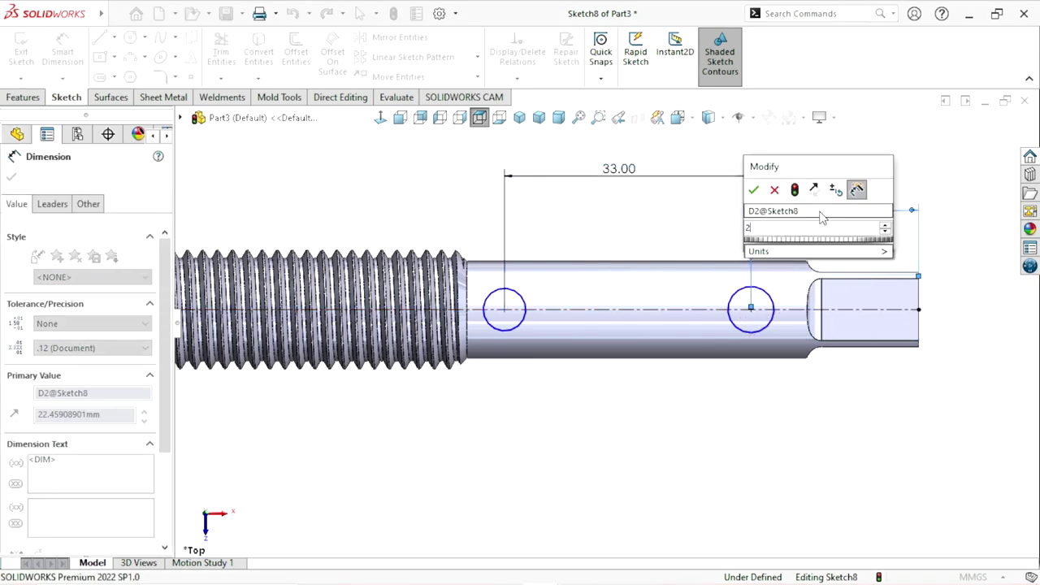
text(2.5)
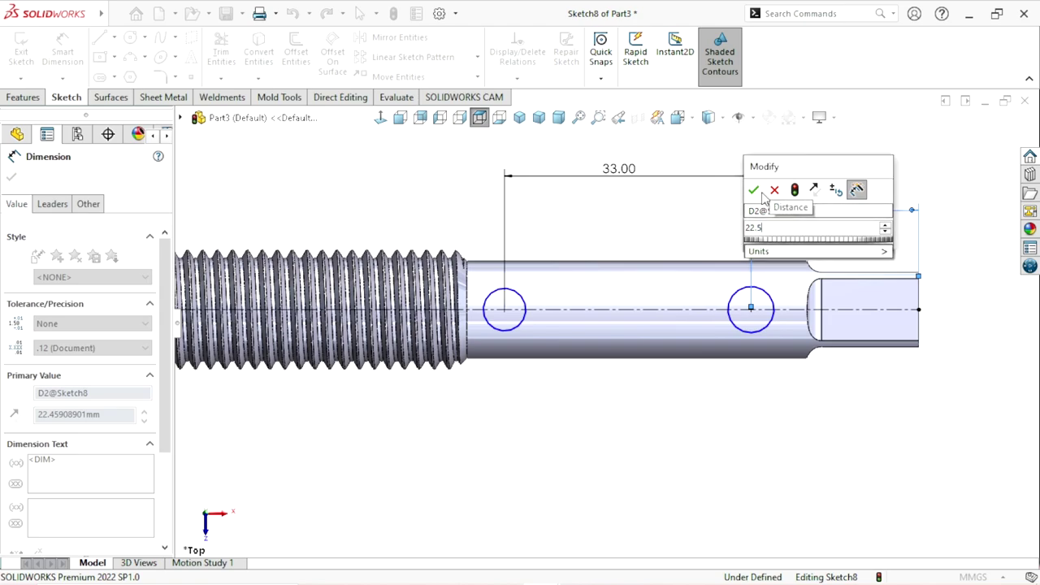
click(753, 189)
click(689, 389)
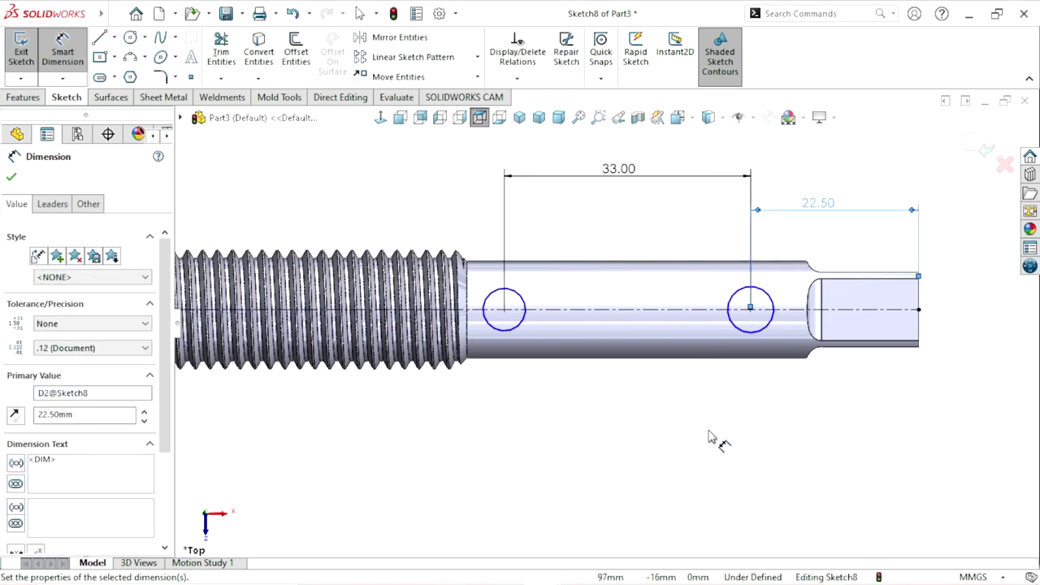
- Dimension the circle beside the thread and set its diameter to 5 mm
scroll(641, 337, up, 2)
scroll(624, 329, down, 1)
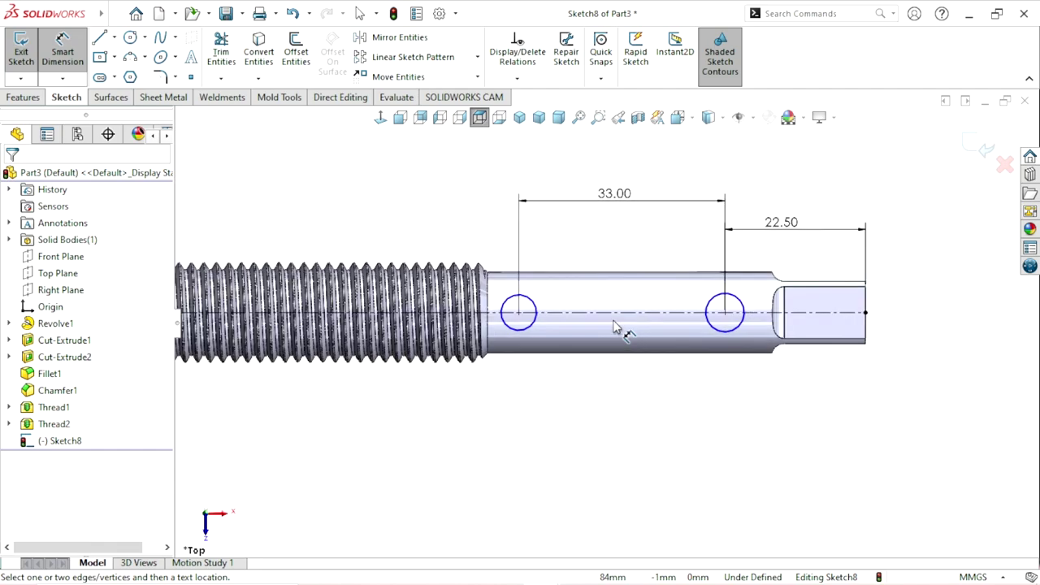
scroll(617, 353, down, 1)
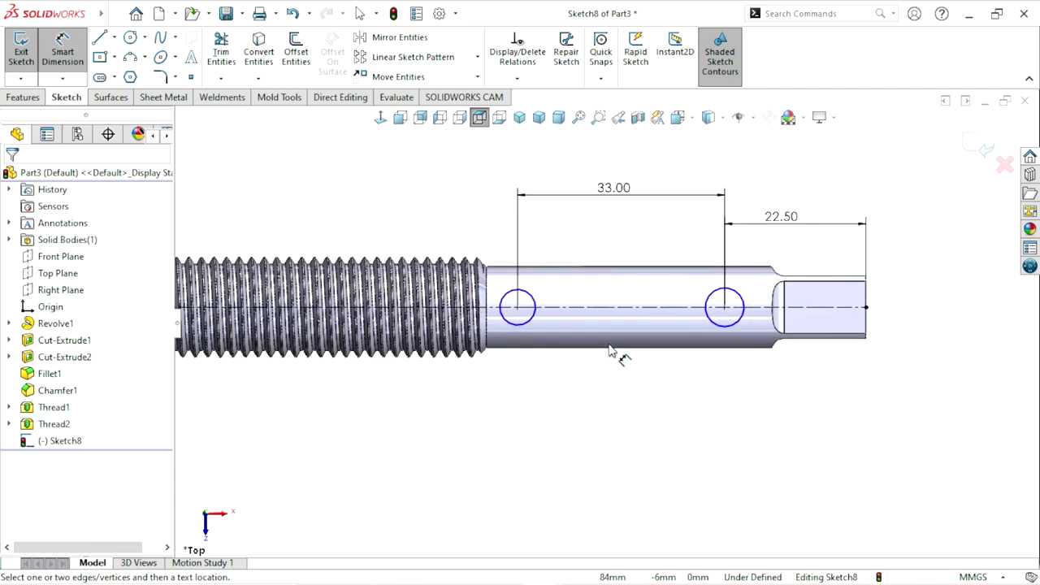
click(529, 321)
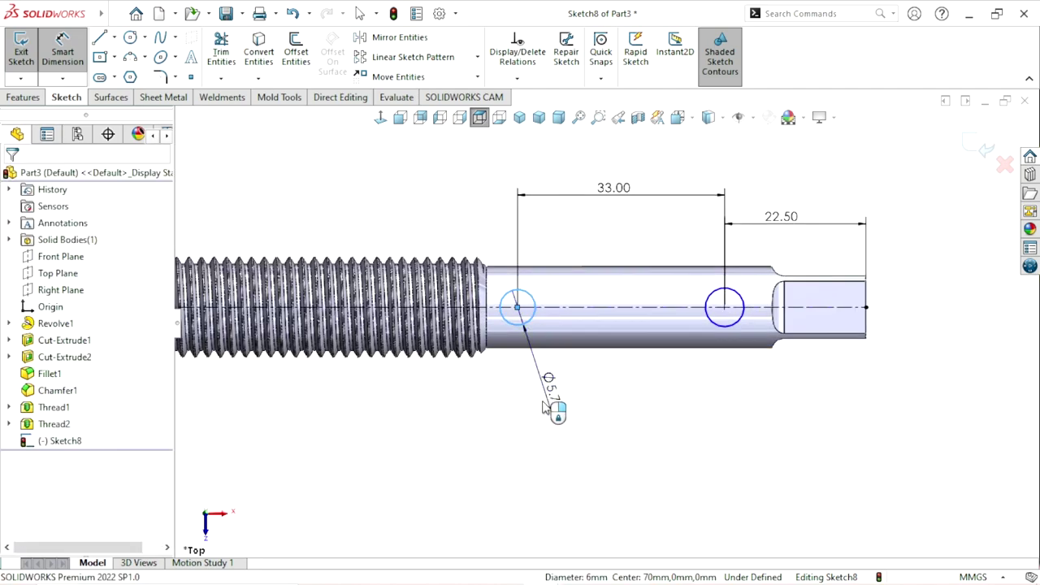
click(553, 410)
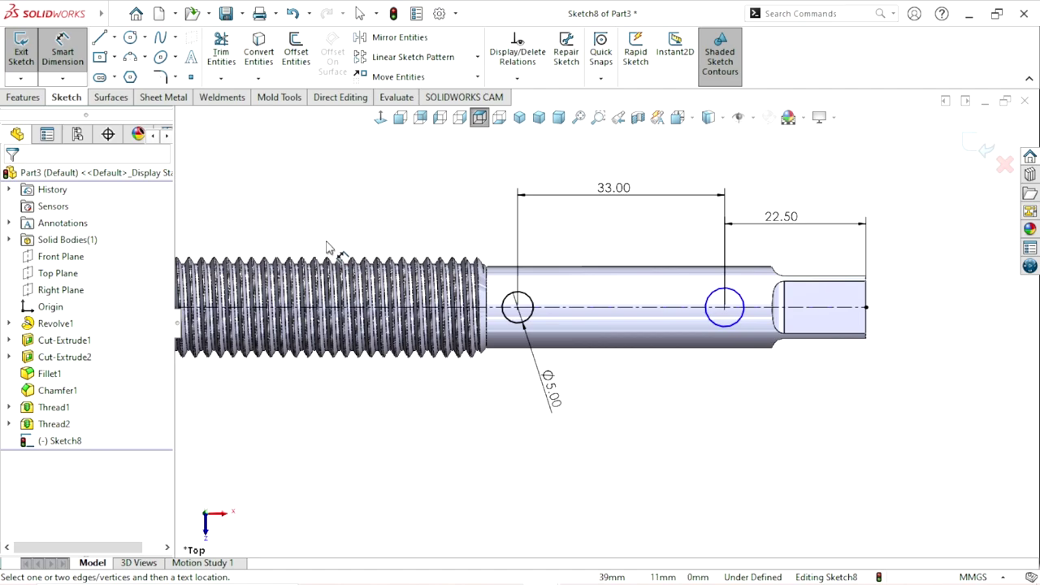
key(Escape)
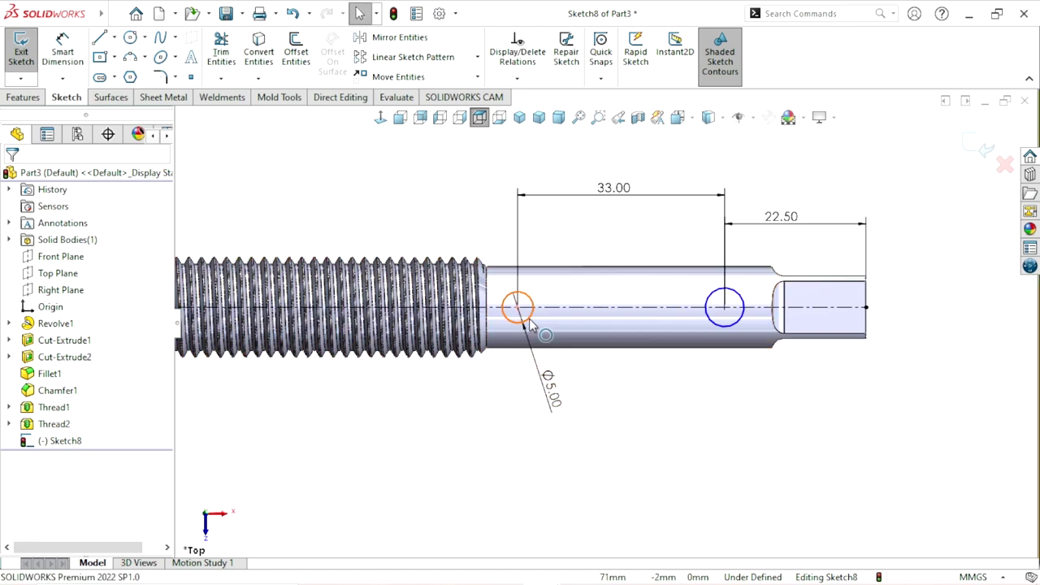
- Add an Equal relation between the two circles on the stepped section
click(529, 318)
ctrl+click(732, 325)
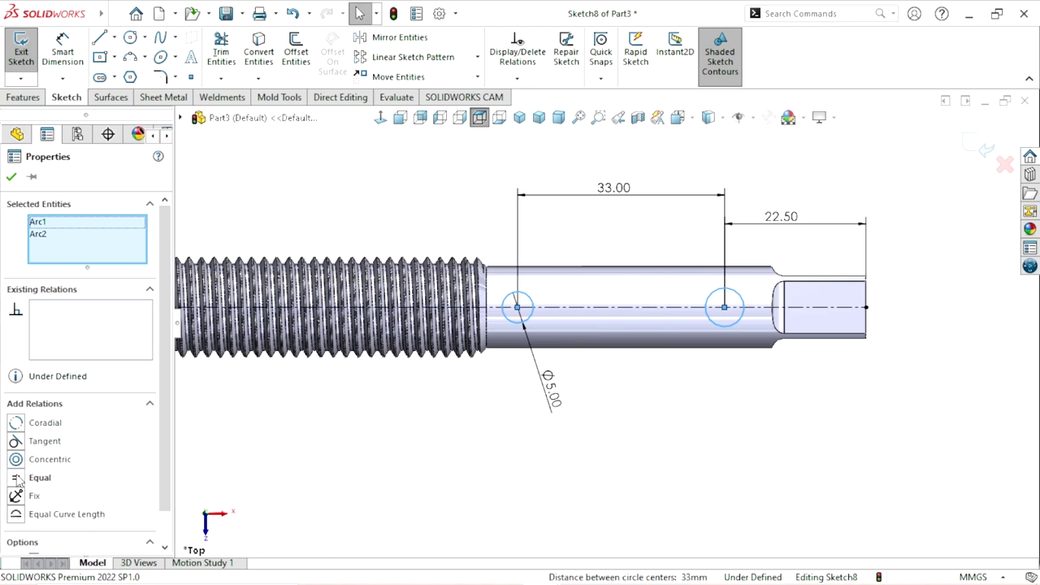
click(18, 482)
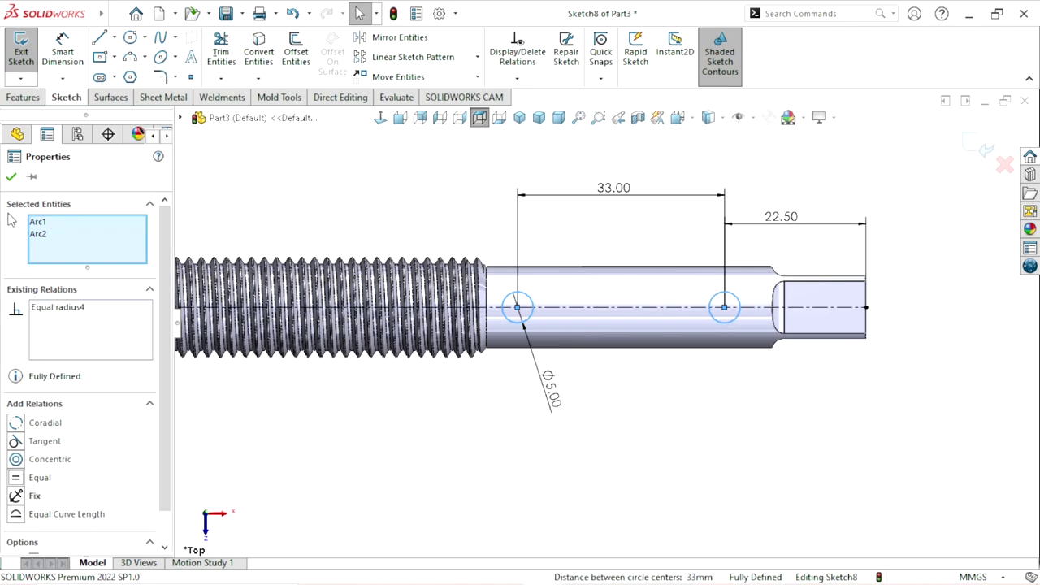
click(12, 178)
click(631, 474)
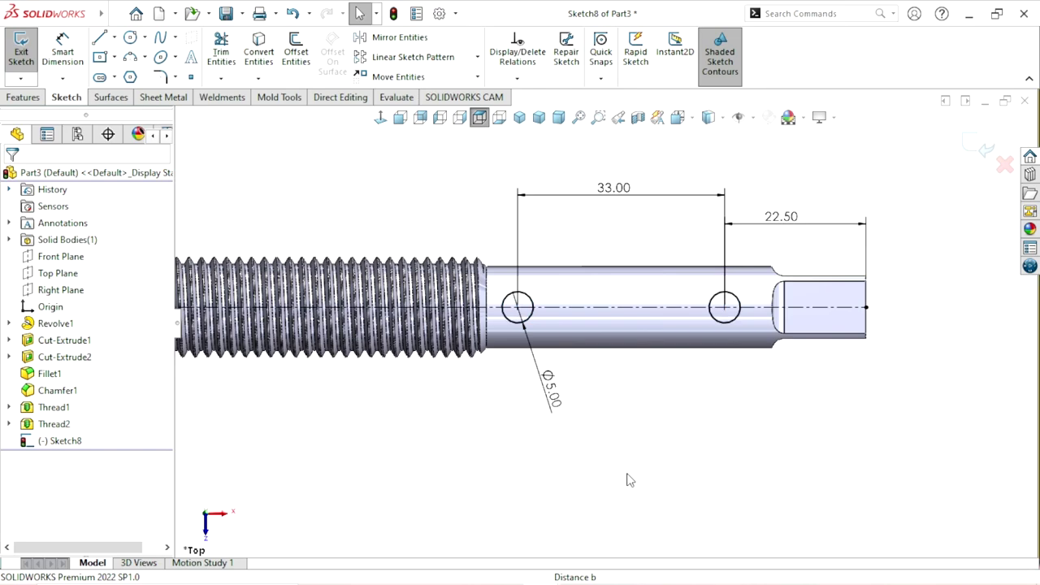
- Cut both circles through the stepped section with an Extruded Cut using the Mid Plane end condition
scroll(606, 323, up, 3)
scroll(558, 331, down, 1)
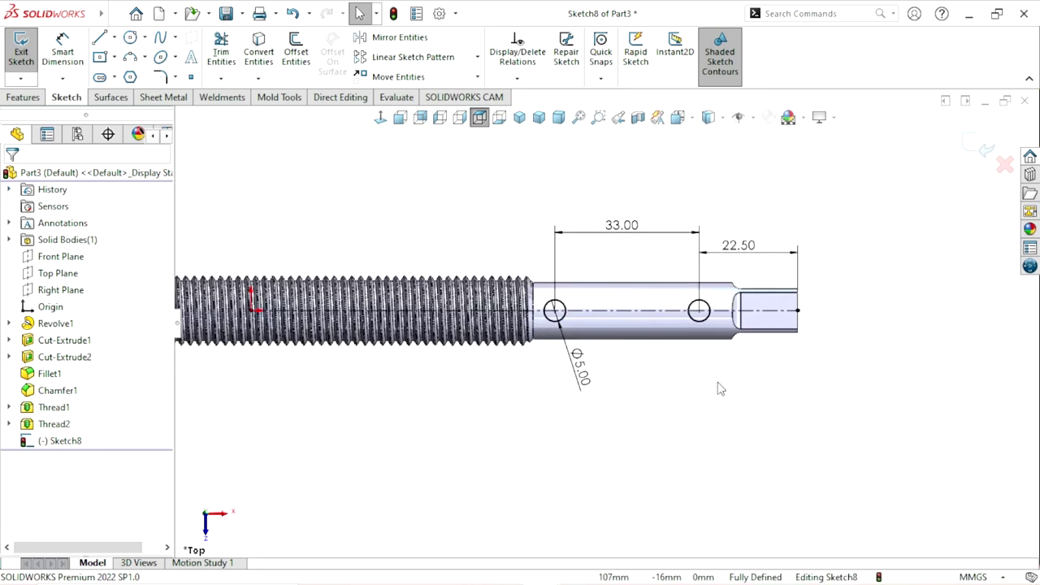
scroll(638, 376, up, 2)
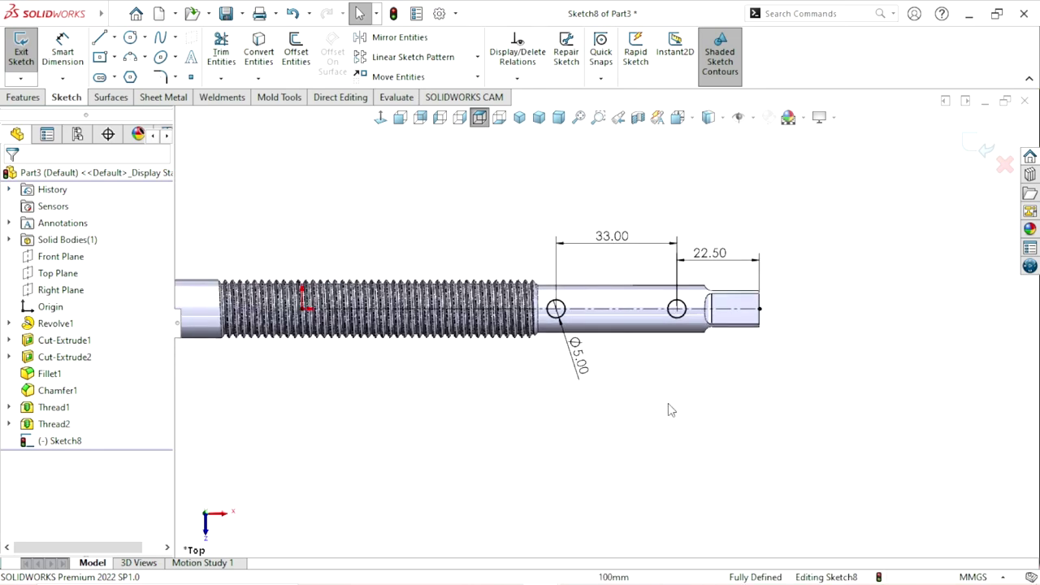
click(19, 99)
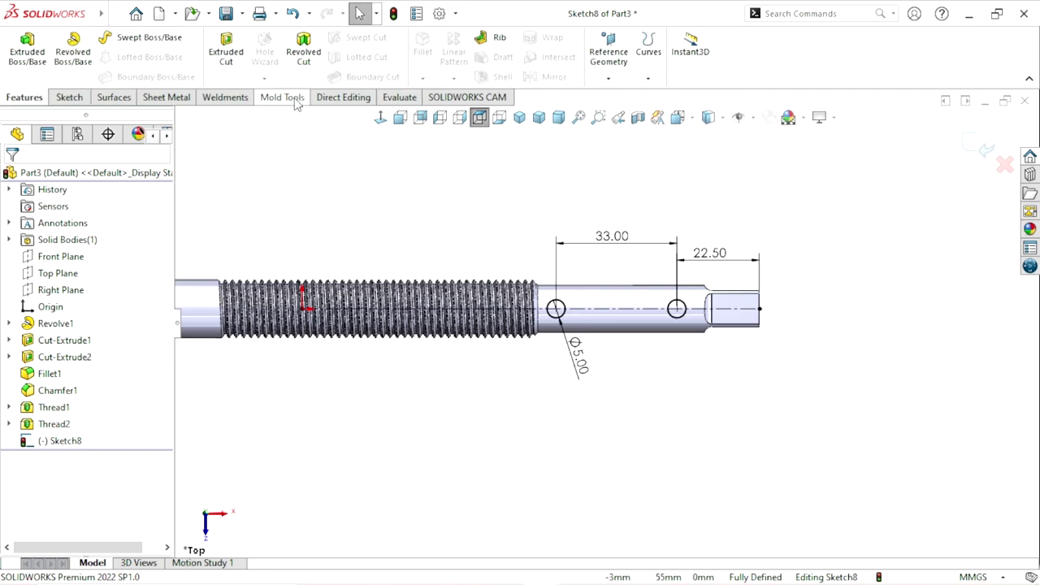
click(226, 51)
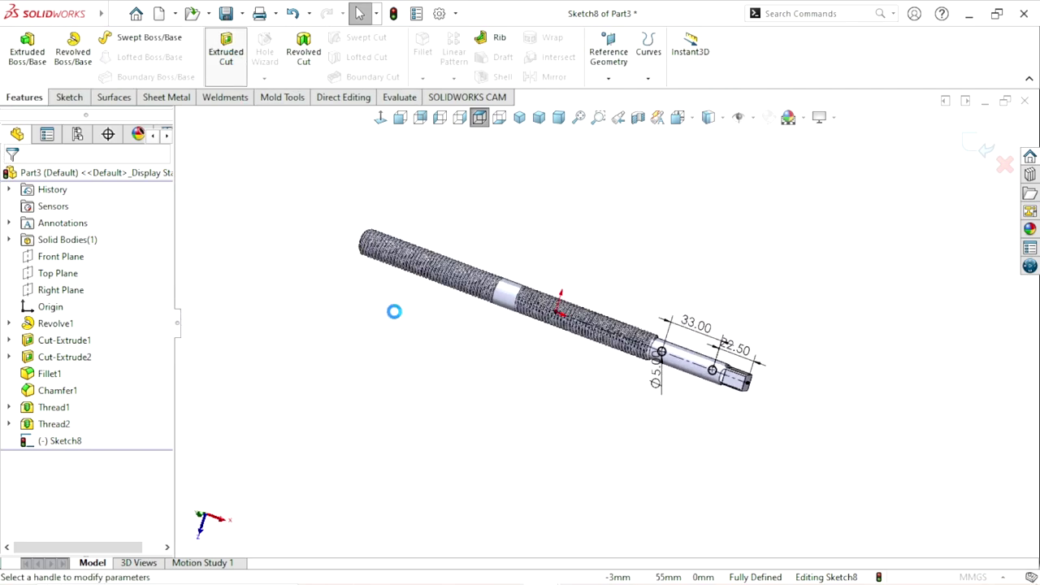
click(116, 269)
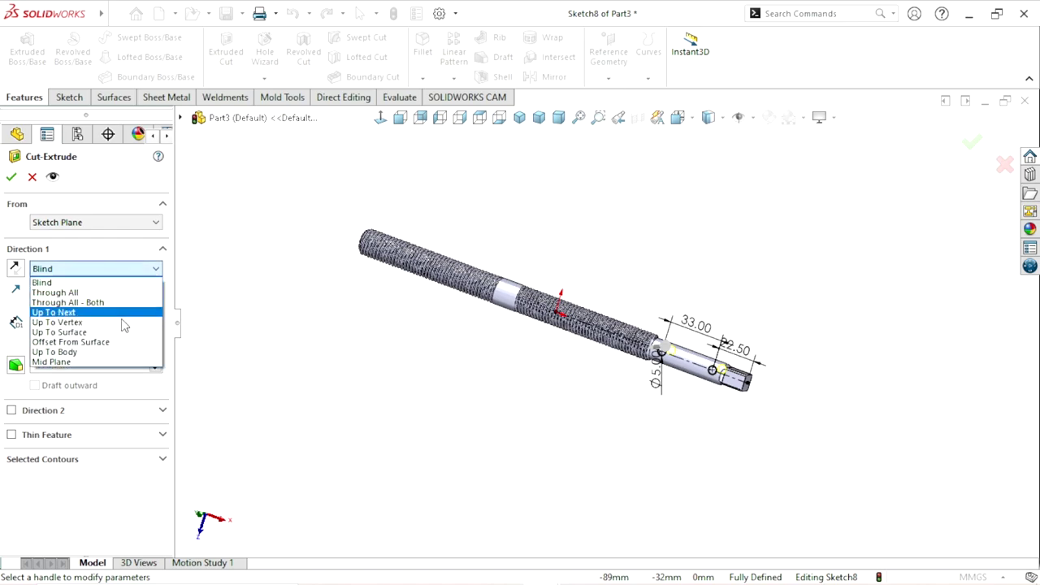
click(126, 361)
click(154, 320)
click(10, 176)
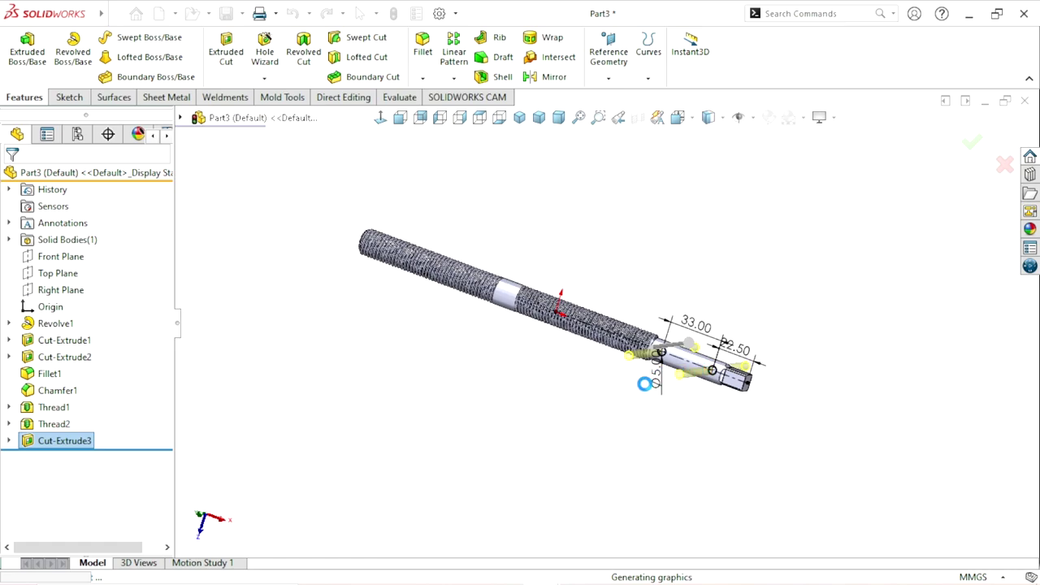
click(615, 431)
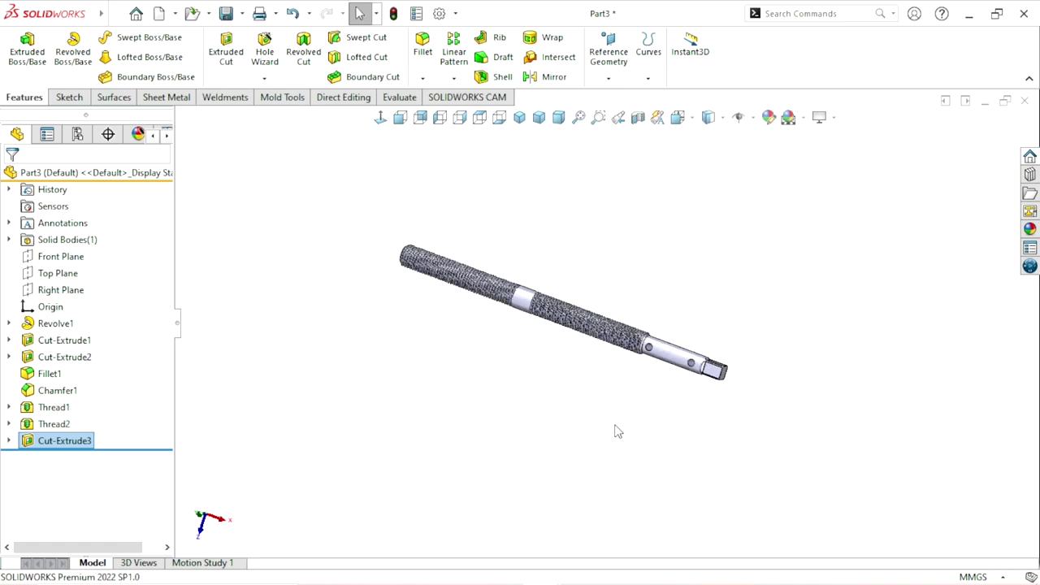
- Apply the polished steel appearance from the Metal > Steel library to the whole part
scroll(657, 409, down, 5)
middle_drag(605, 419, 509, 384)
scroll(513, 357, up, 3)
scroll(518, 334, down, 2)
middle_drag(707, 403, 958, 223)
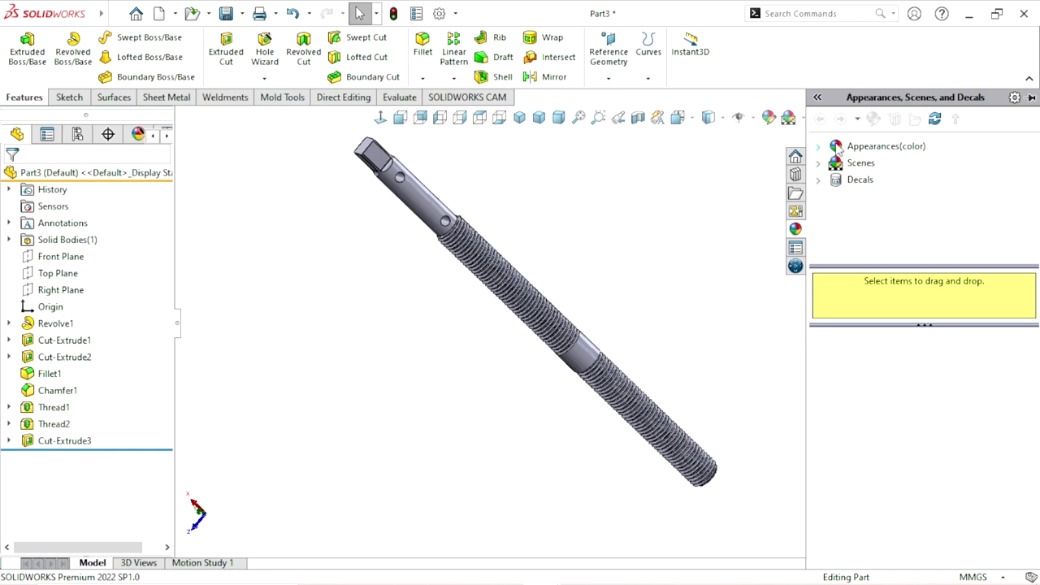
click(858, 148)
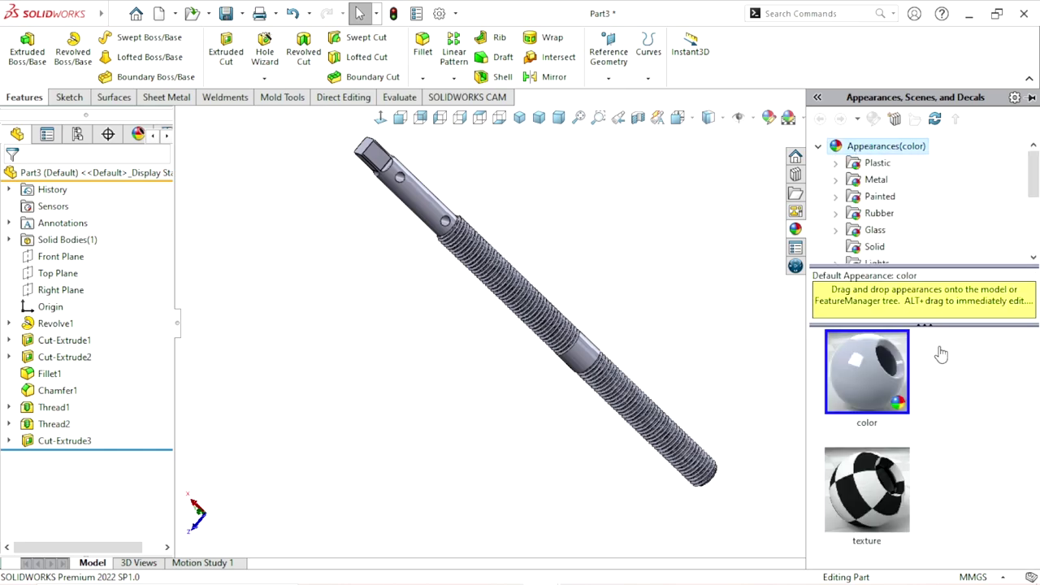
click(875, 181)
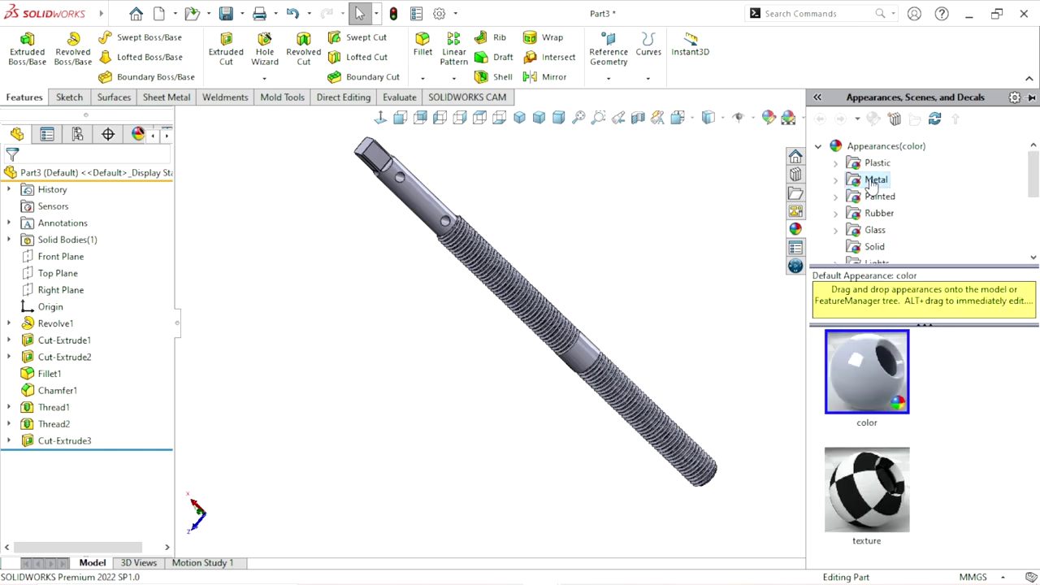
click(890, 163)
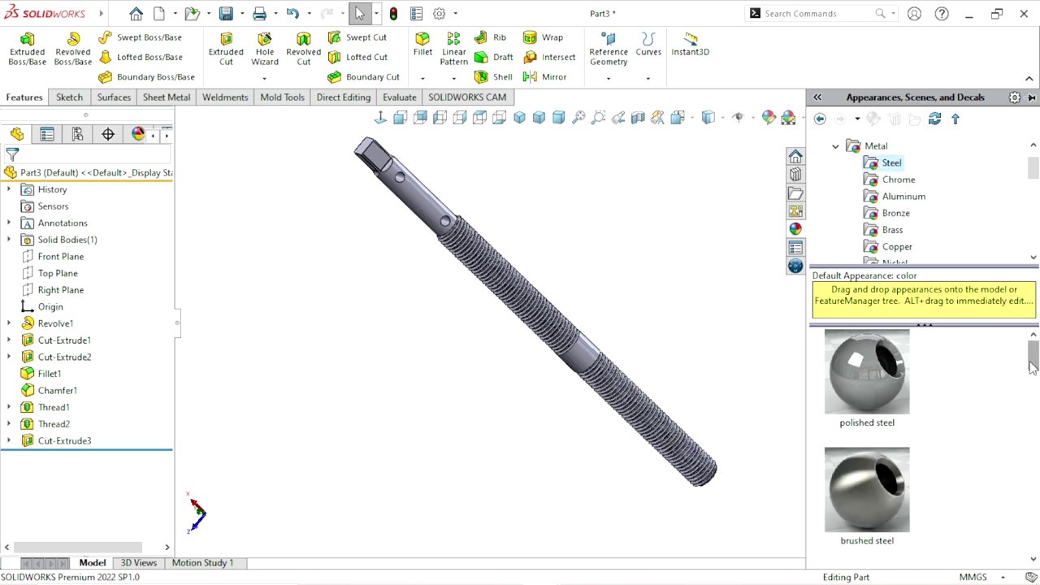
mouse_move(1029, 361)
mouse_down()
mouse_move(1030, 379)
mouse_move(1024, 352)
mouse_up()
click(875, 377)
double_click(873, 377)
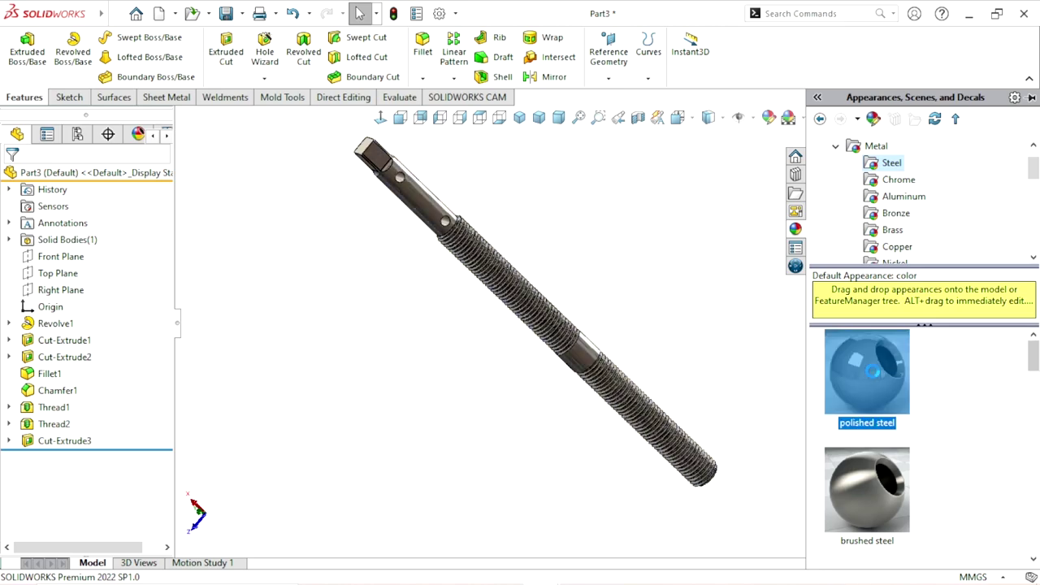
click(689, 373)
- Save the screw as a SOLIDWORKS part named Part07 in the VV folder on the Desktop
middle_drag(754, 372, 706, 341)
scroll(602, 322, up, 3)
key(f)
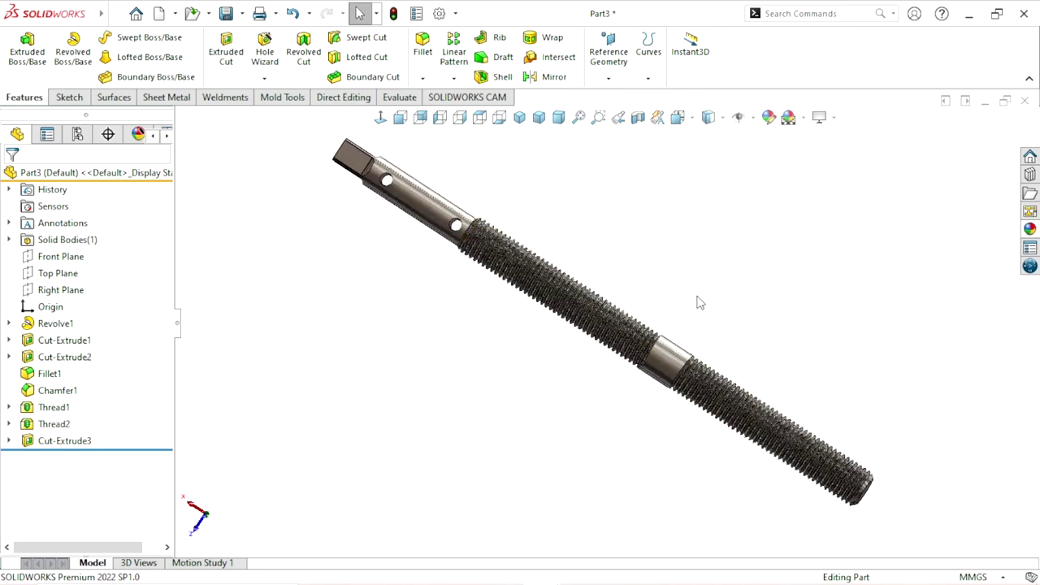
scroll(722, 320, up, 2)
scroll(741, 322, down, 1)
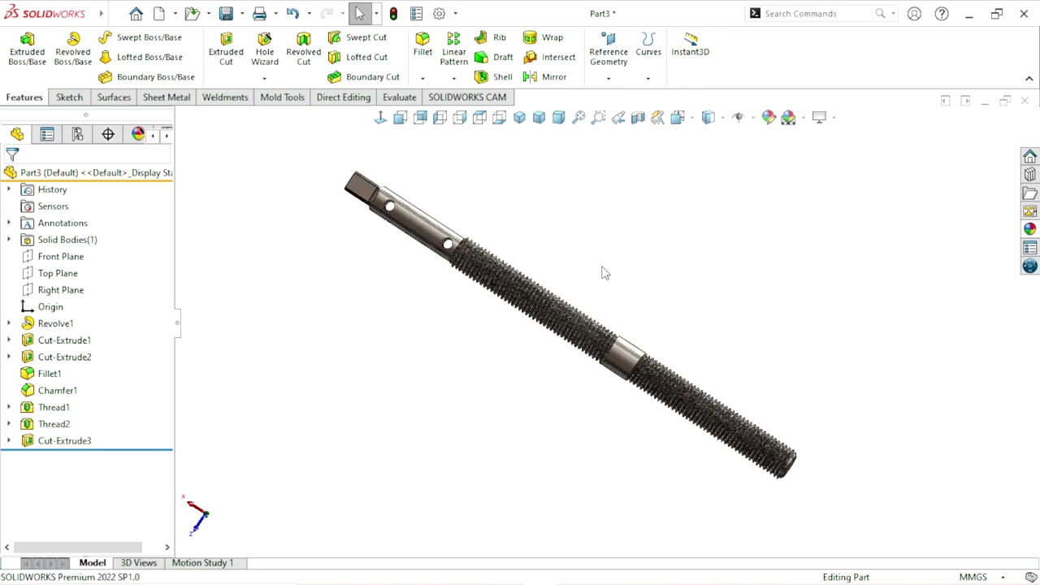
click(226, 16)
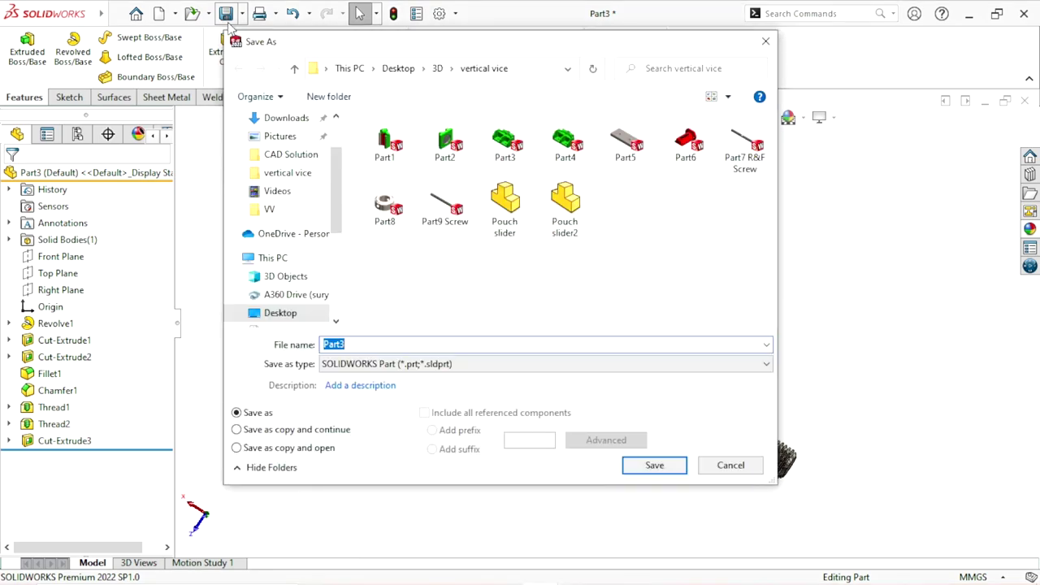
click(269, 208)
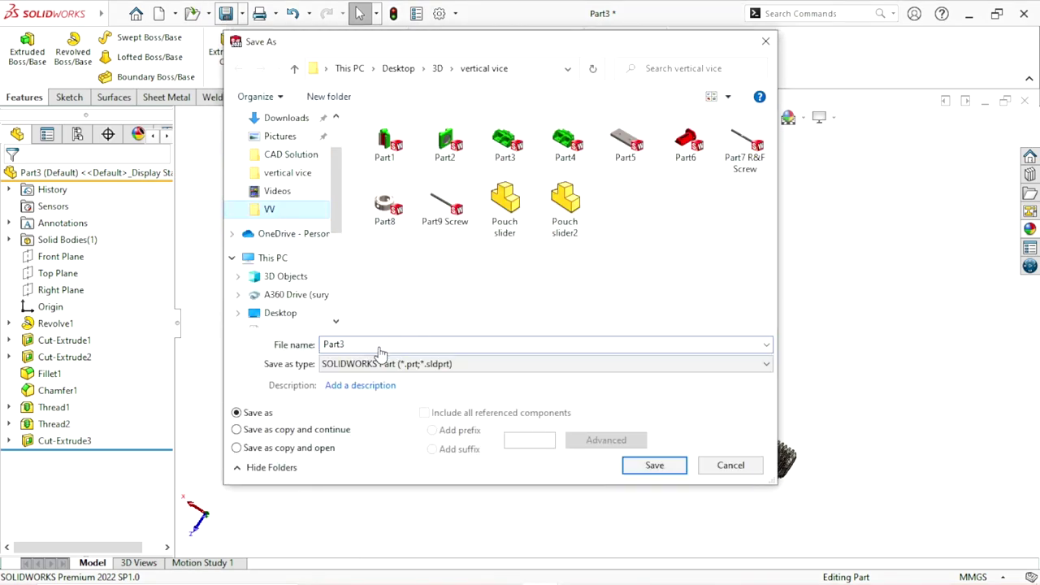
click(399, 259)
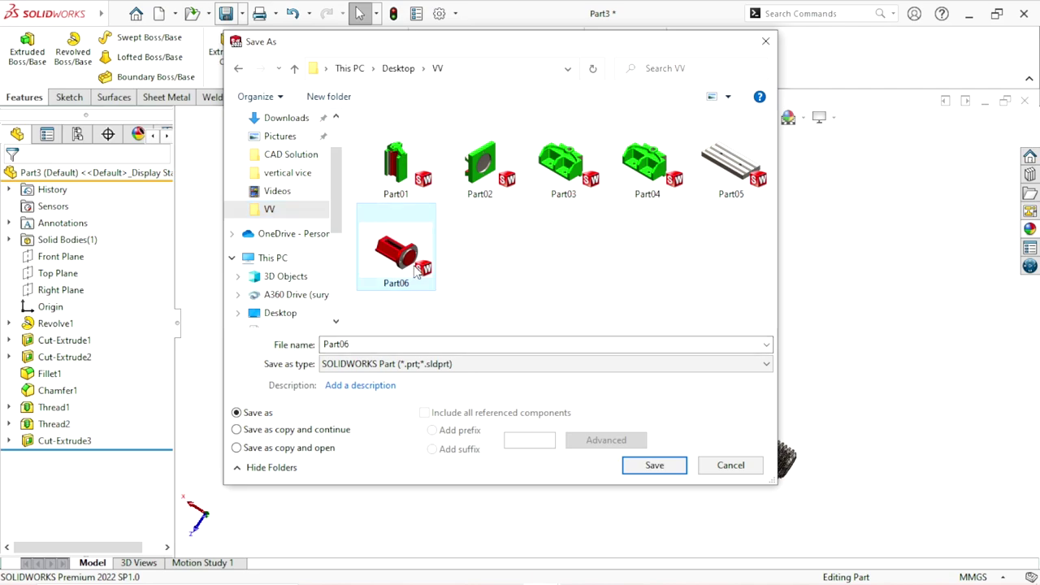
double_click(362, 343)
text(Part07)
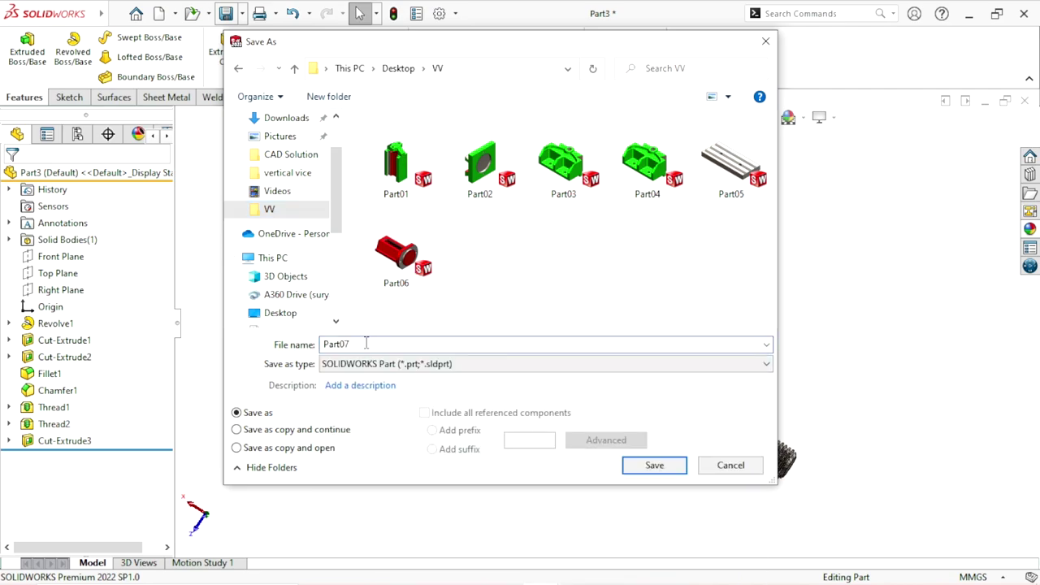
click(654, 465)
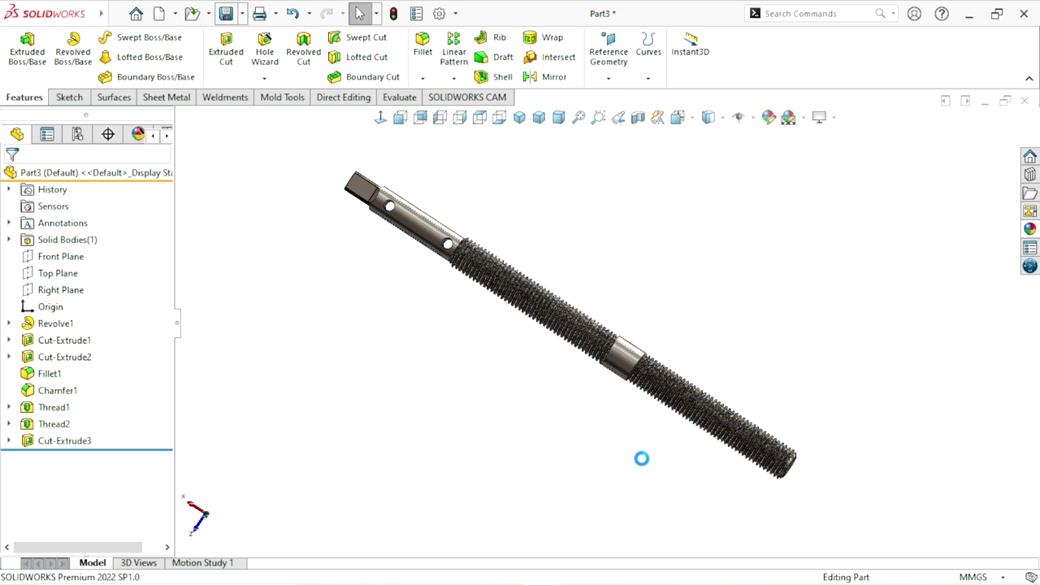
- Examine the finished screw's square end, cross holes, both threads and plain middle collar from several angles
scroll(627, 348, up, 3)
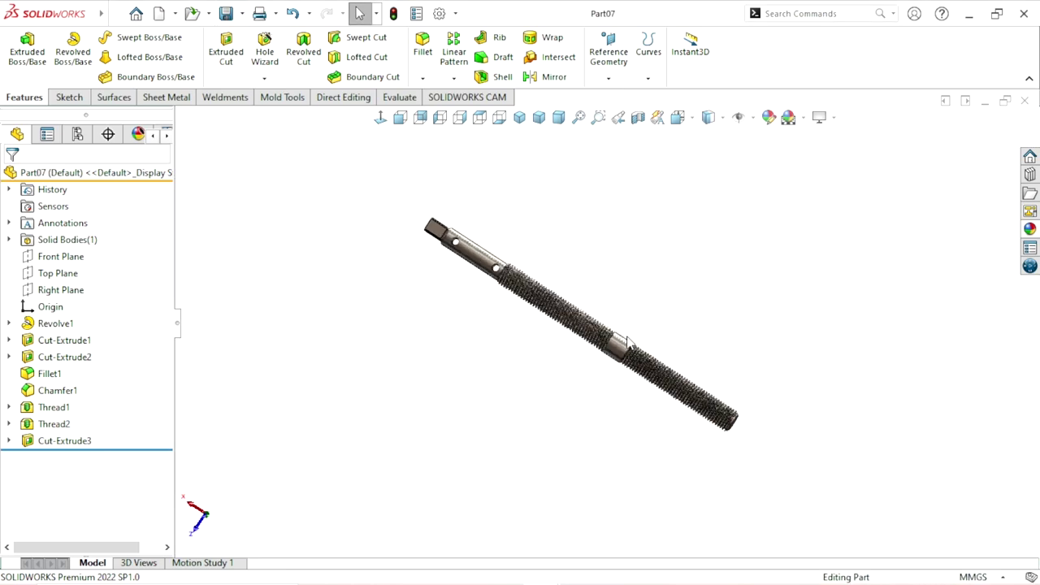
middle_drag(790, 380, 713, 358)
scroll(790, 356, down, 2)
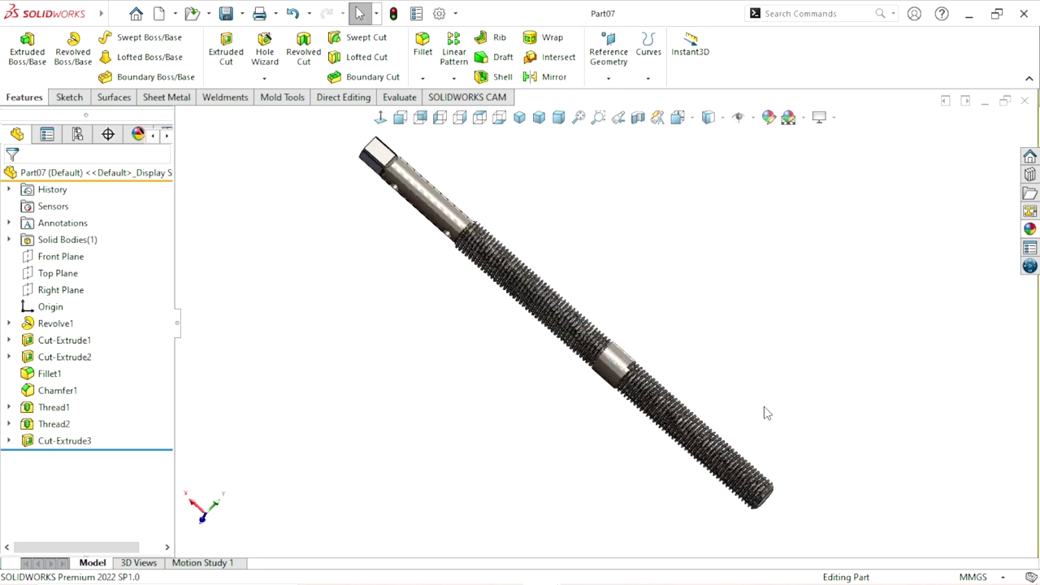
scroll(671, 346, up, 3)
scroll(727, 360, down, 2)
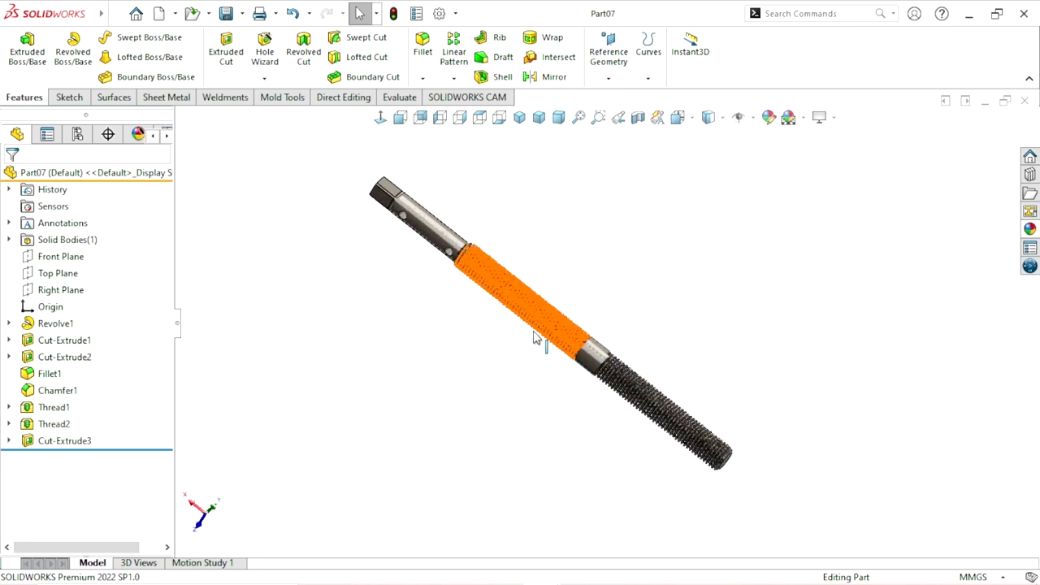
scroll(568, 307, down, 3)
middle_drag(819, 396, 728, 374)
scroll(601, 318, up, 2)
scroll(572, 327, down, 2)
scroll(558, 325, up, 2)
scroll(801, 322, down, 2)
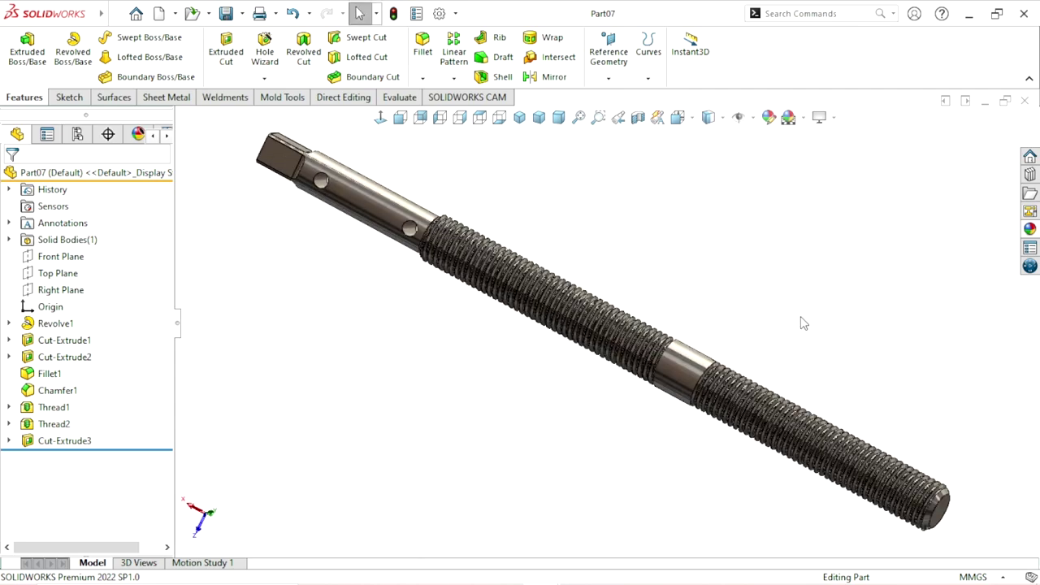
scroll(645, 355, up, 2)
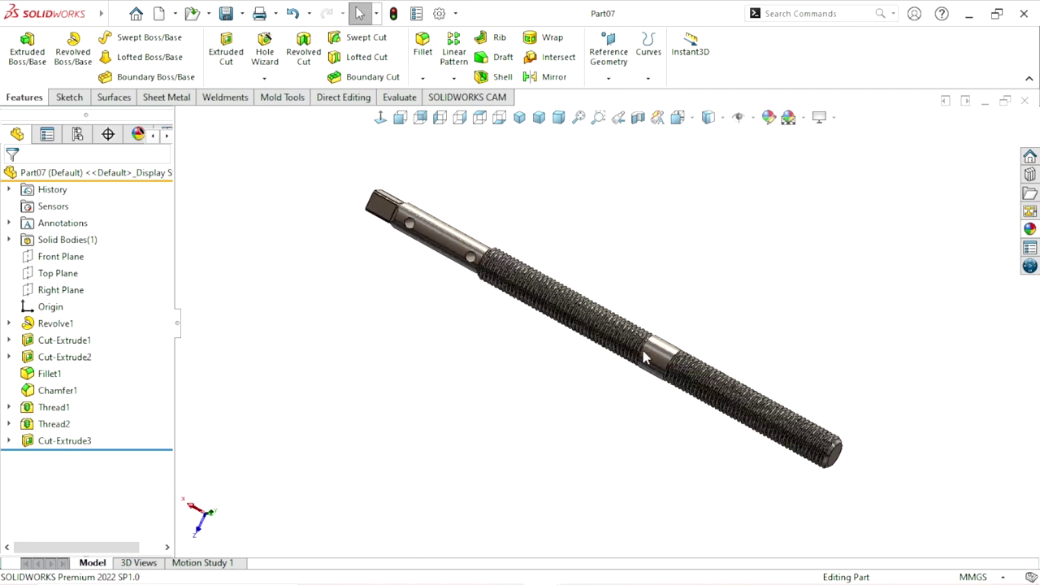
scroll(828, 351, down, 2)
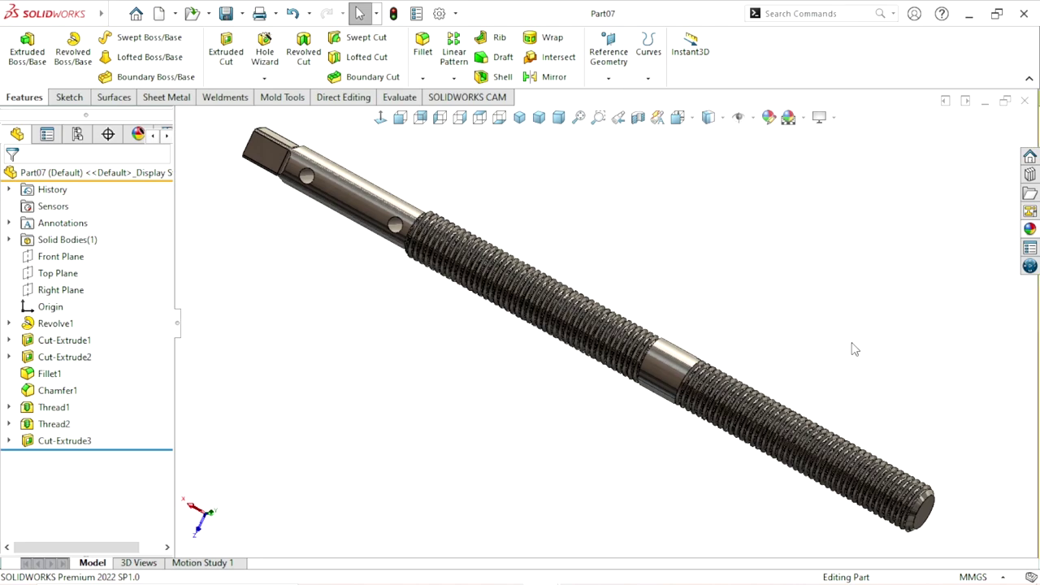